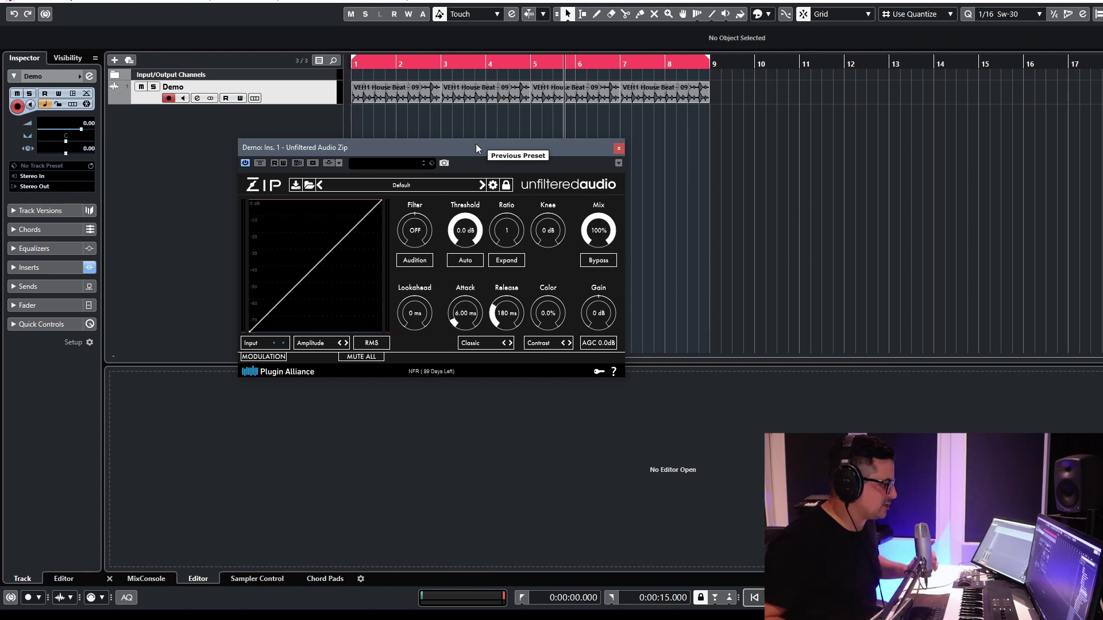
Step: Set Zip to -32 dB threshold, 23.7 ratio, 56 ms attack and 185 ms release
{"action": "key", "text": "space"}
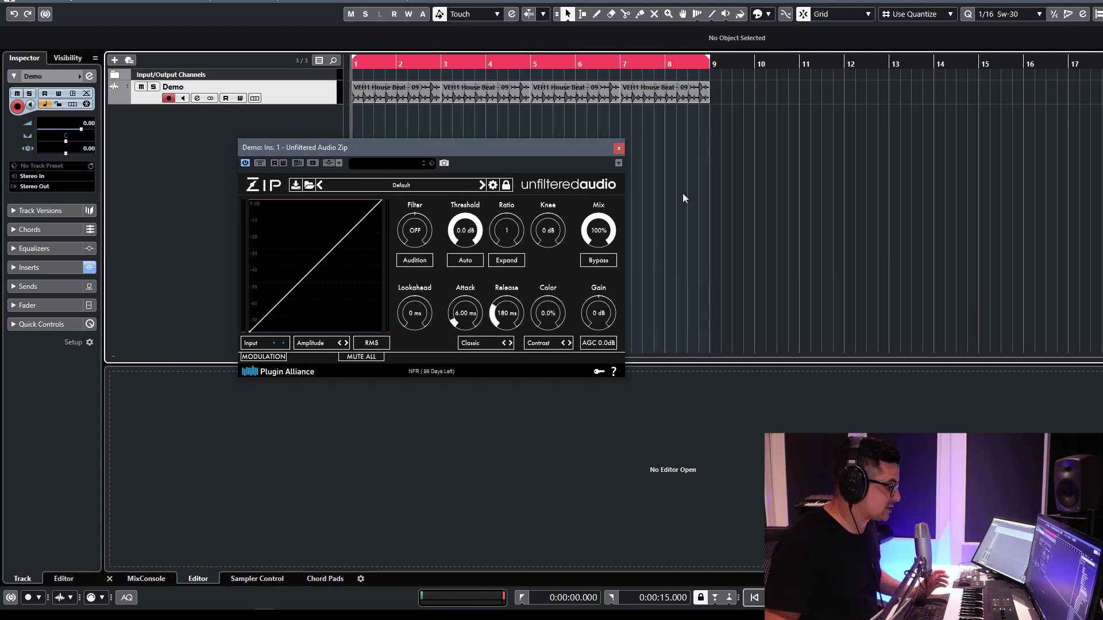
{"action": "left_click_drag", "start_coordinate": [506, 231], "coordinate": [517, 197]}
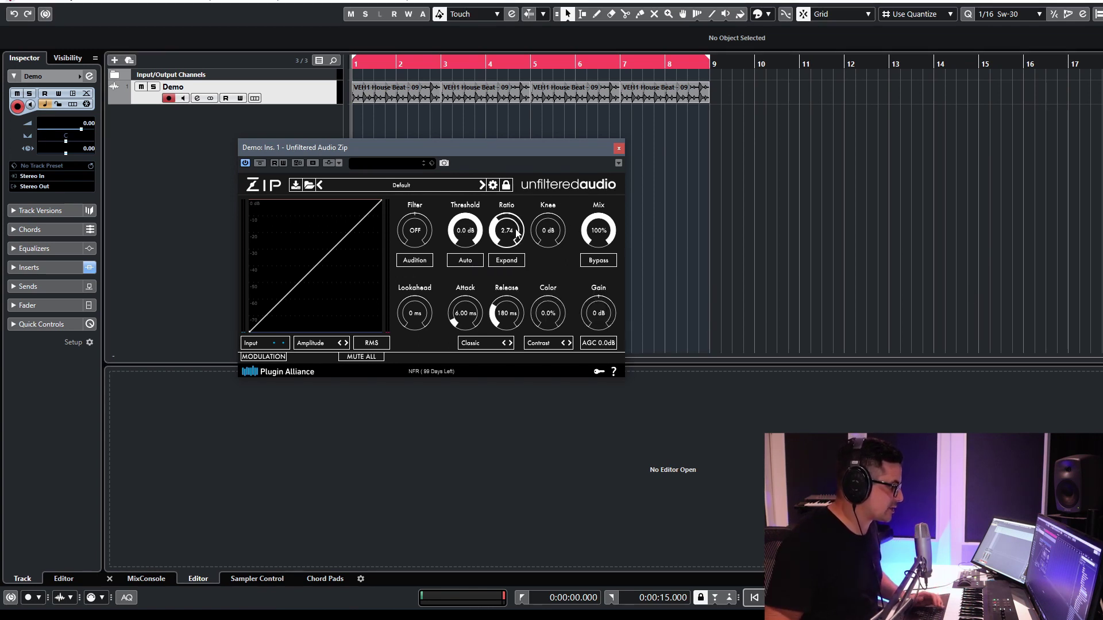
{"action": "key", "text": "space"}
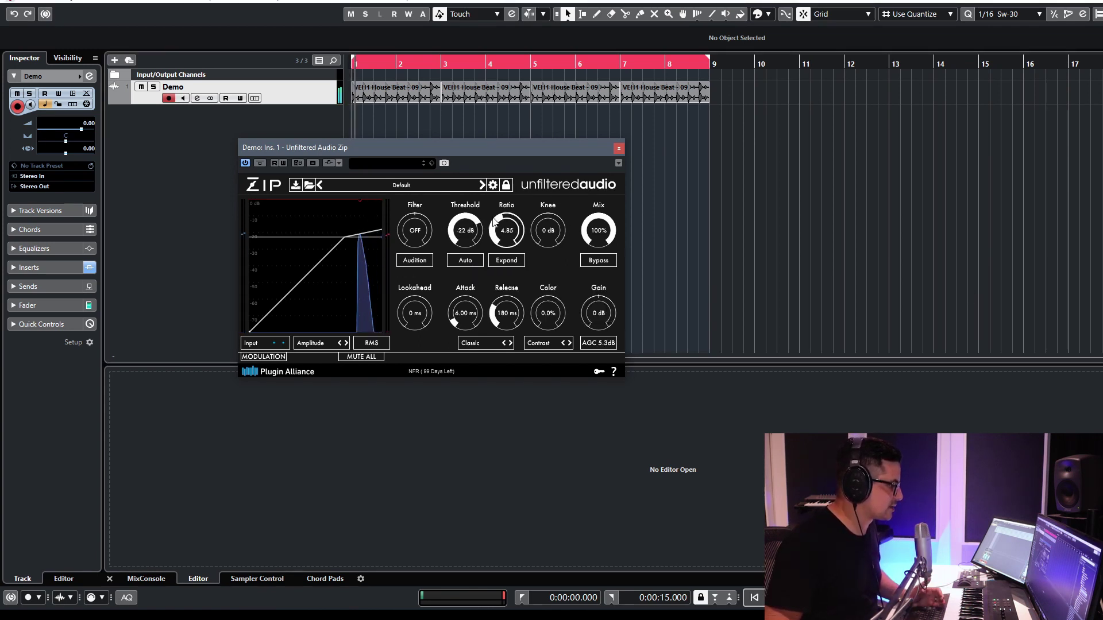
{"action": "double_click", "coordinate": [474, 234]}
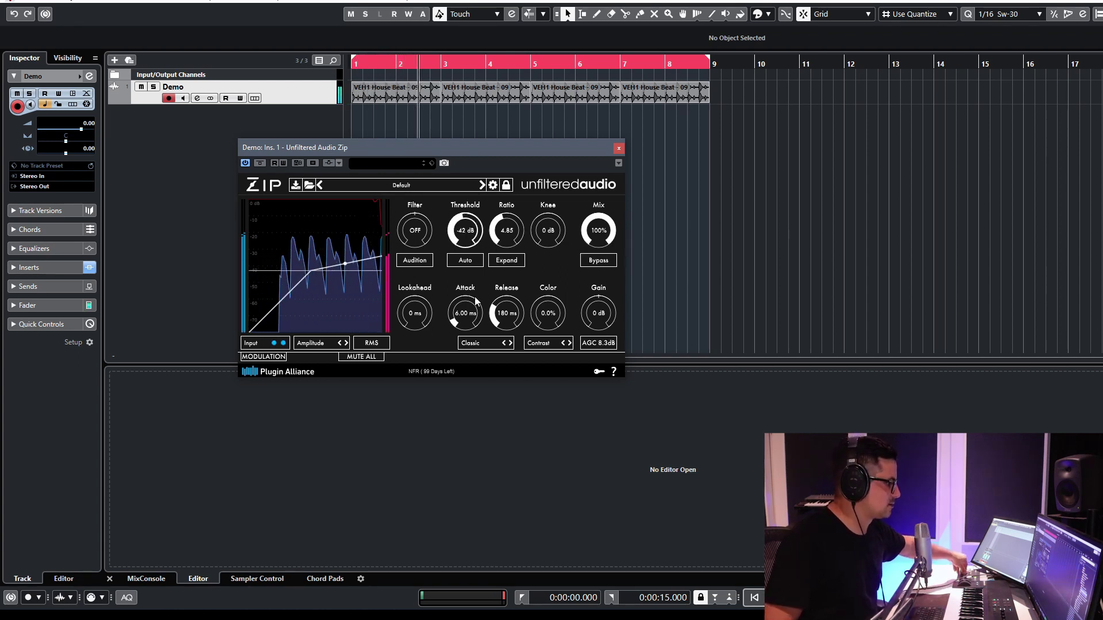
{"action": "left_click_drag", "start_coordinate": [465, 231], "coordinate": [508, 218]}
{"action": "left_click_drag", "start_coordinate": [465, 230], "coordinate": [467, 225]}
{"action": "left_click_drag", "start_coordinate": [465, 313], "coordinate": [483, 274]}
{"action": "mouse_move", "coordinate": [506, 313]}
{"action": "left_mouse_down"}
{"action": "mouse_move", "coordinate": [510, 346]}
{"action": "mouse_move", "coordinate": [491, 325]}
{"action": "left_mouse_up"}
{"action": "left_click_drag", "start_coordinate": [466, 313], "coordinate": [468, 306]}
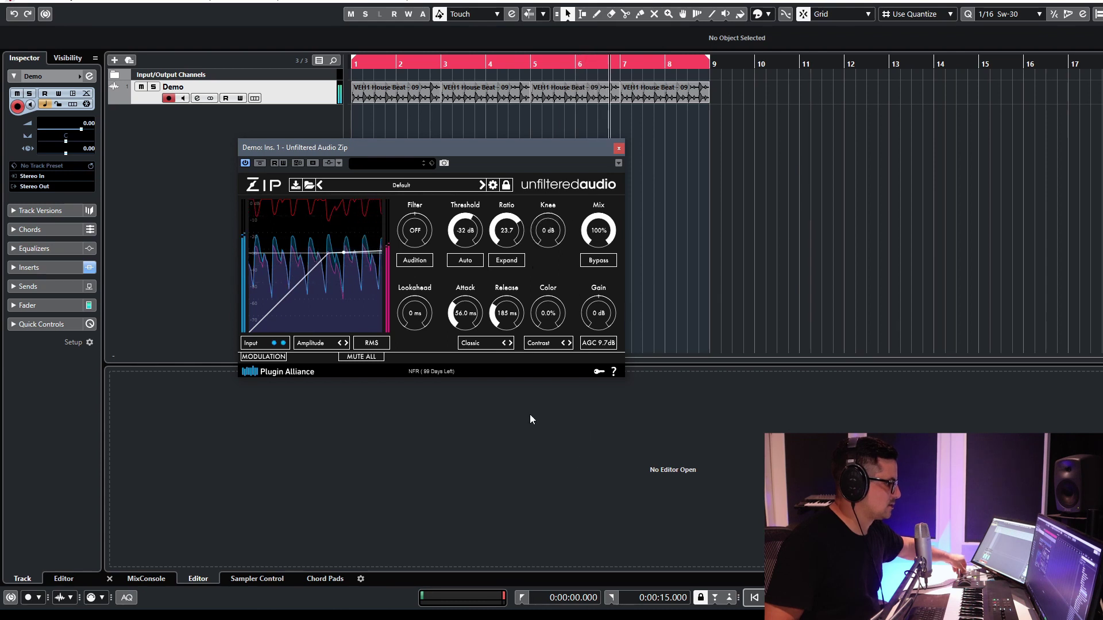
{"action": "key", "text": "space"}
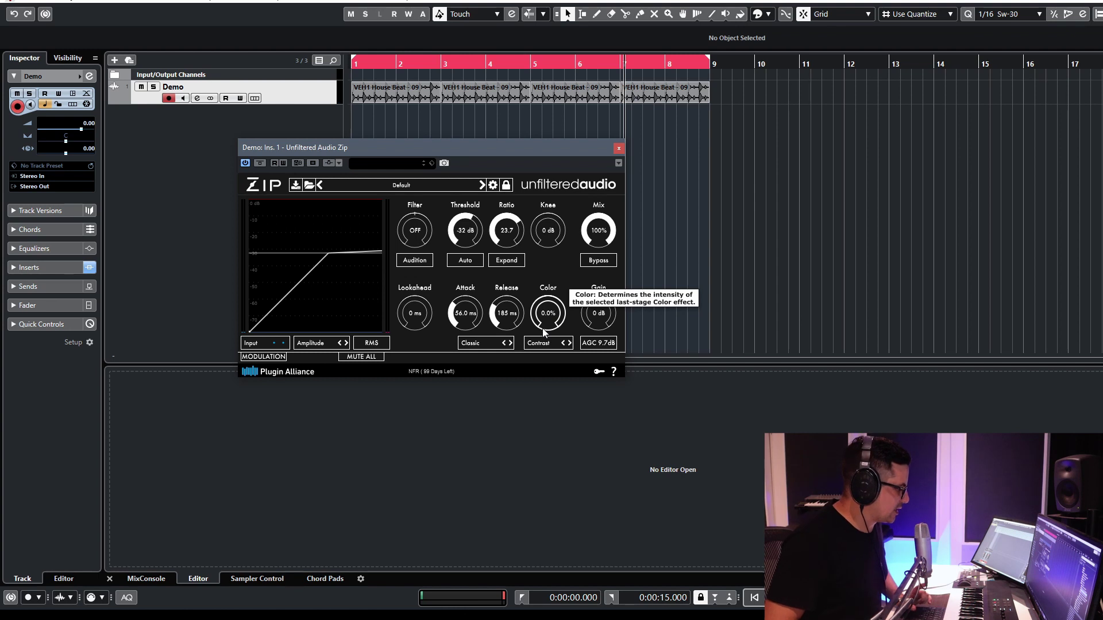
Step: Audition more Color amount in Zip during playback and settle the threshold at -29 dB
{"action": "scroll", "coordinate": [458, 249], "scroll_direction": "down", "scroll_amount": 1}
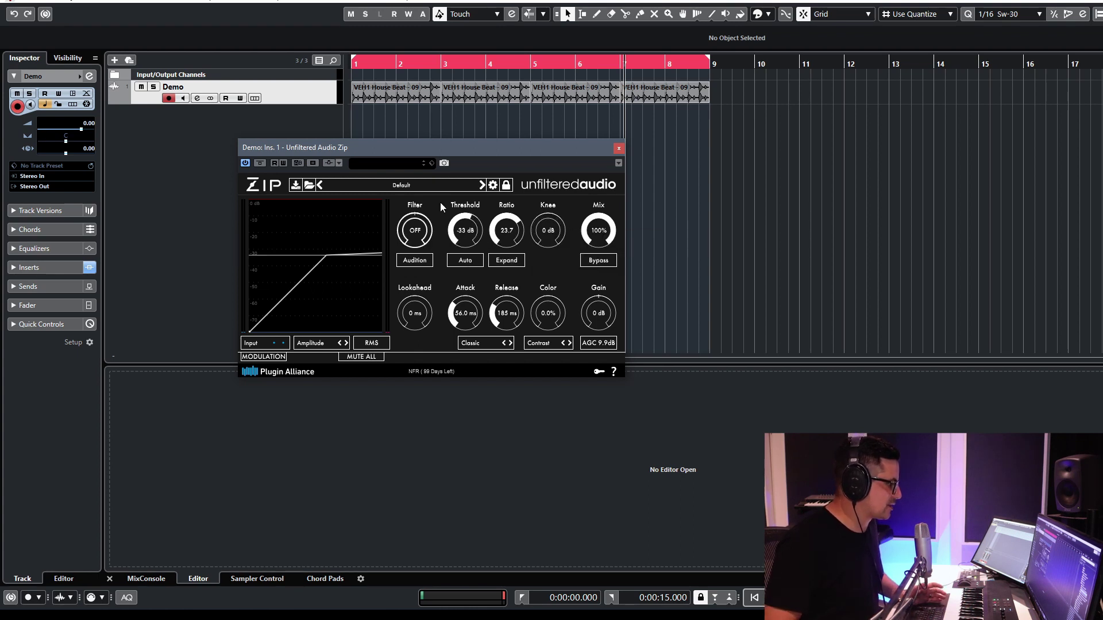
{"action": "scroll", "coordinate": [416, 227], "scroll_direction": "up", "scroll_amount": 2}
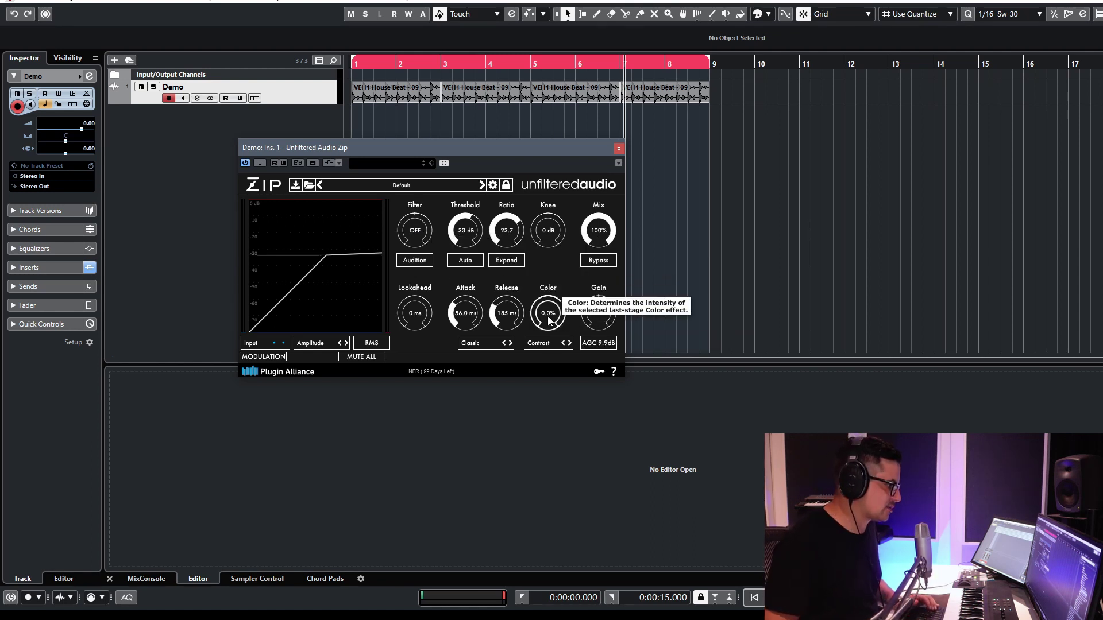
{"action": "left_click_drag", "start_coordinate": [550, 313], "coordinate": [556, 371]}
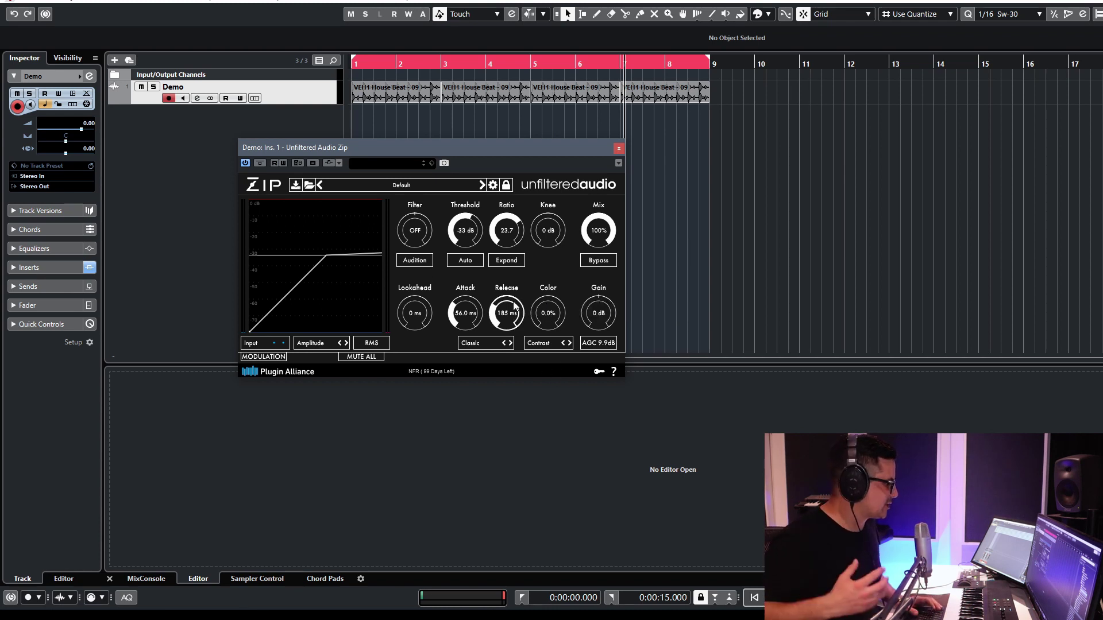
{"action": "key", "text": "space"}
{"action": "left_click_drag", "start_coordinate": [548, 313], "coordinate": [564, 249]}
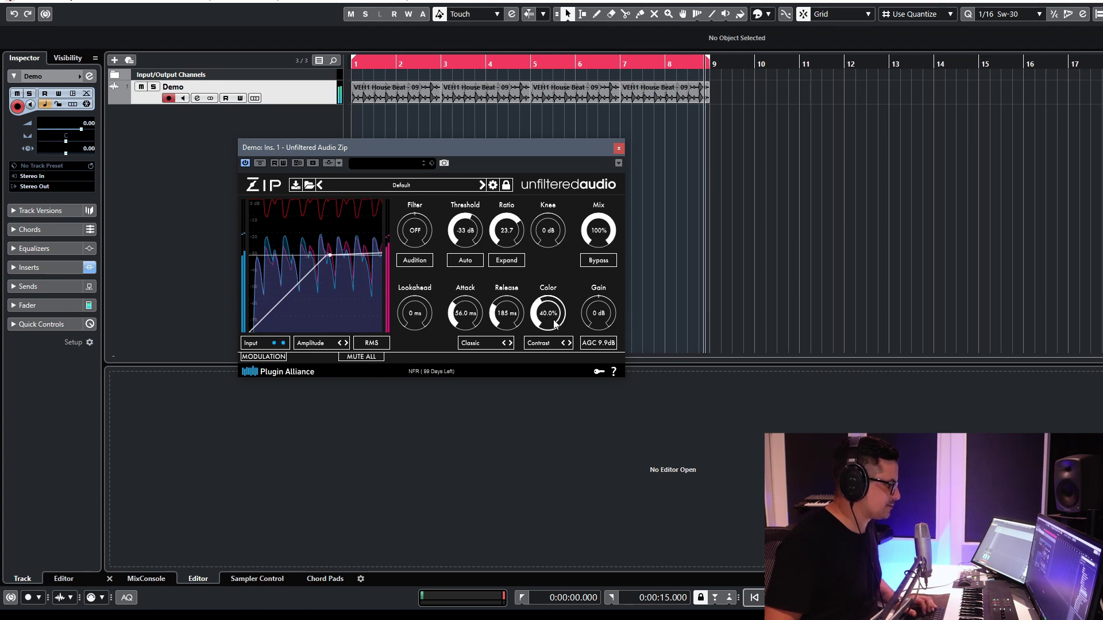
{"action": "mouse_move", "coordinate": [466, 229]}
{"action": "left_mouse_down"}
{"action": "mouse_move", "coordinate": [472, 210]}
{"action": "mouse_move", "coordinate": [472, 228]}
{"action": "left_mouse_up"}
{"action": "left_click_drag", "start_coordinate": [548, 313], "coordinate": [539, 402]}
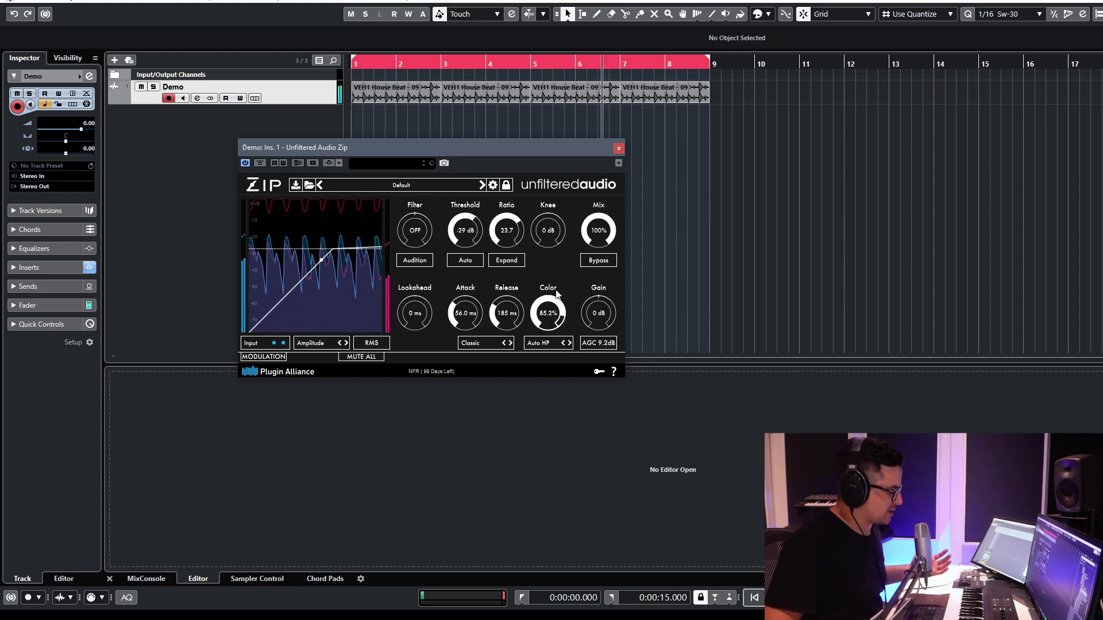
Step: Switch Zip's color mode to Saturation, then return the Color amount to 0%
{"action": "left_click_drag", "start_coordinate": [552, 323], "coordinate": [556, 294]}
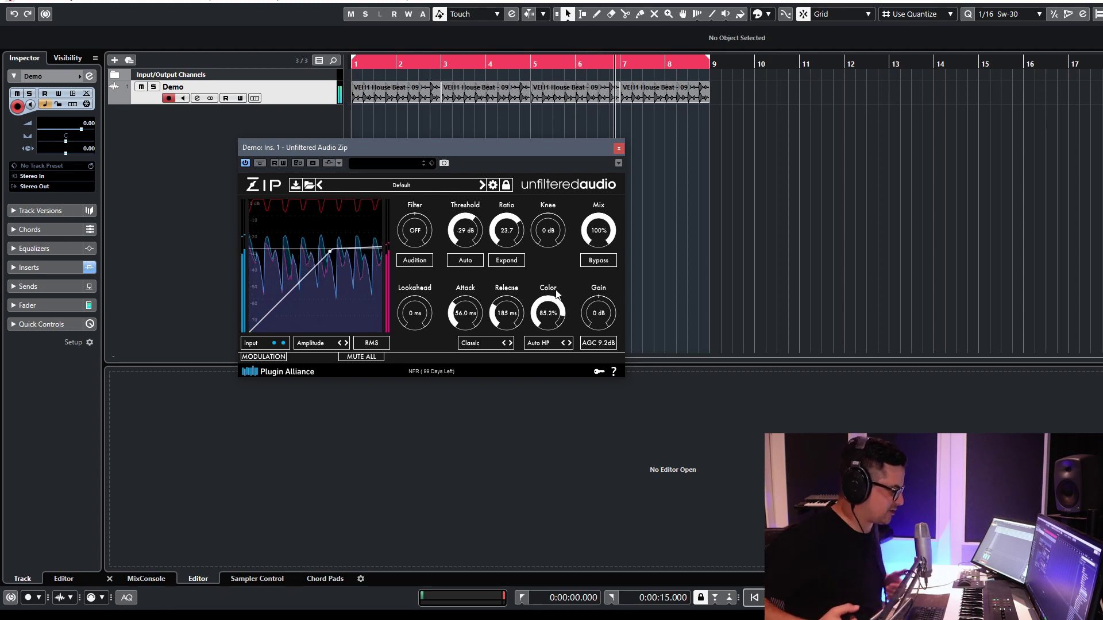
{"action": "left_click", "coordinate": [563, 343]}
{"action": "left_click", "coordinate": [565, 344]}
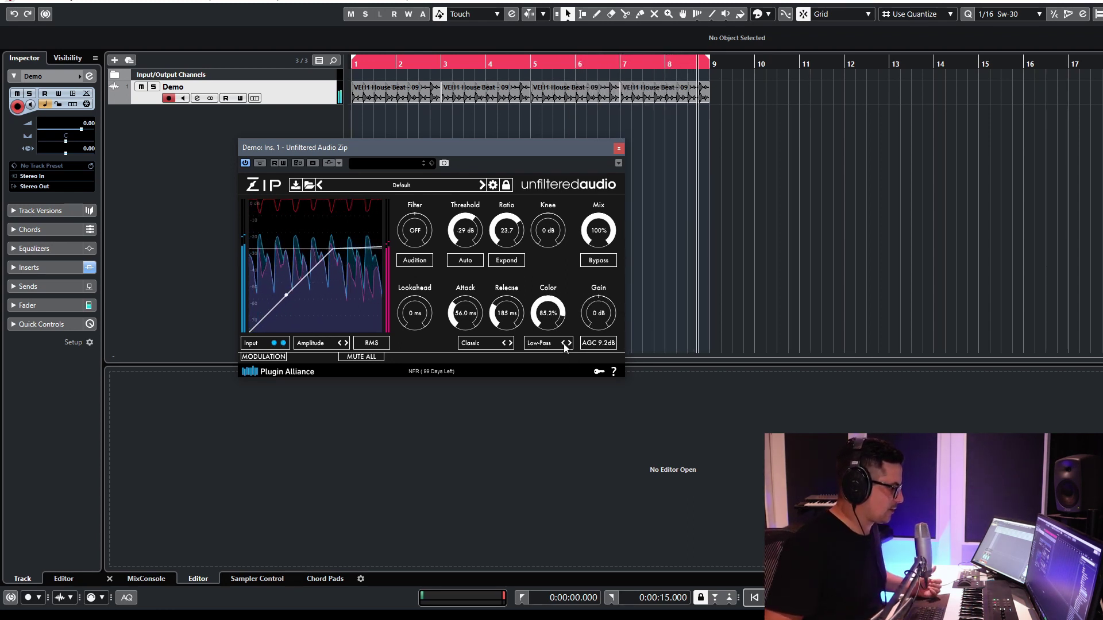
{"action": "left_click_drag", "start_coordinate": [548, 315], "coordinate": [547, 275]}
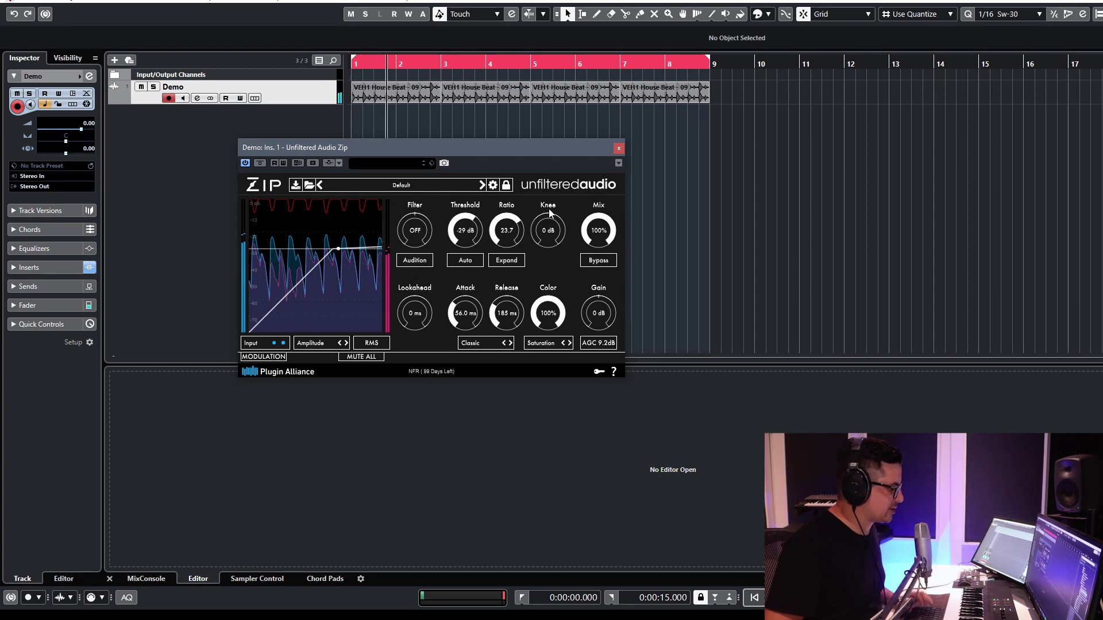
{"action": "left_click_drag", "start_coordinate": [548, 313], "coordinate": [604, 496]}
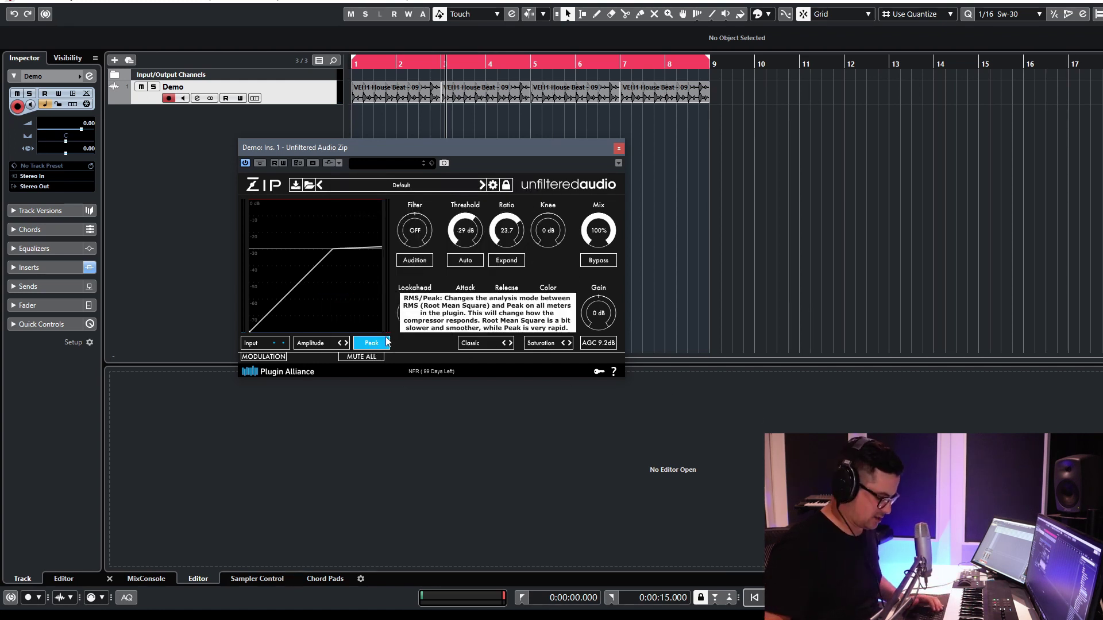
Step: Play the loop, raise Zip's threshold to -27 dB and switch detection back to RMS
{"action": "key", "text": "space"}
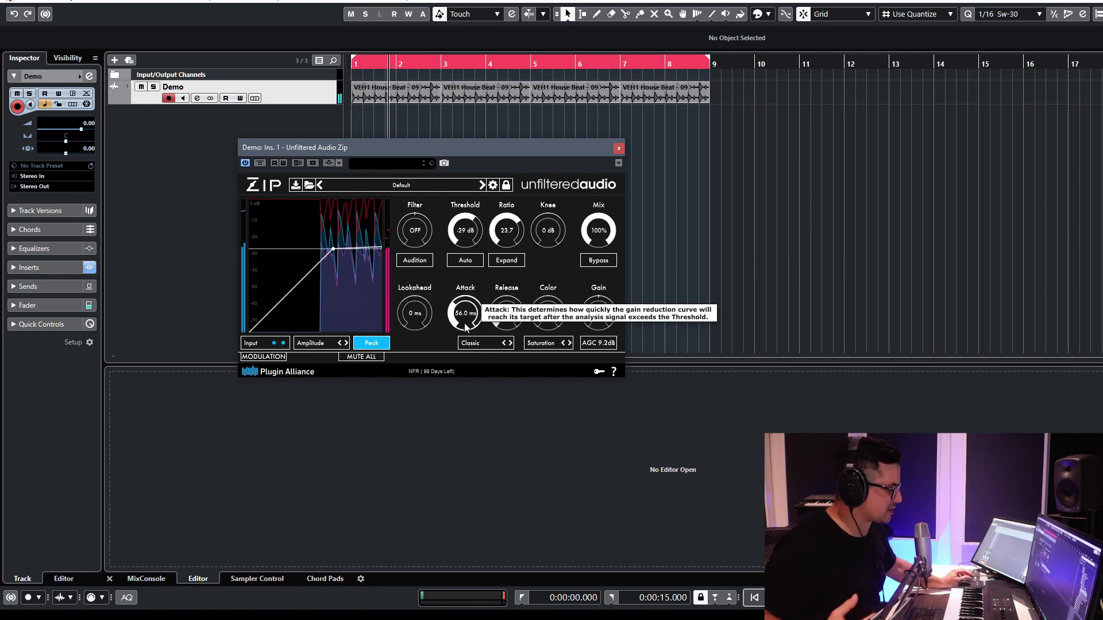
{"action": "scroll", "coordinate": [481, 238], "scroll_direction": "up", "scroll_amount": 2}
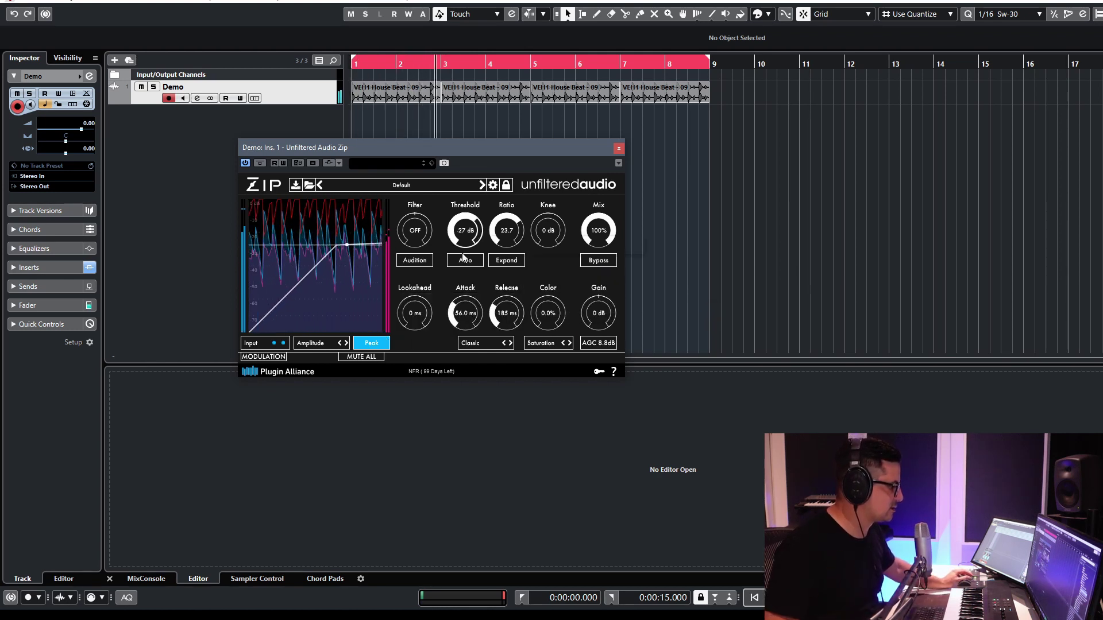
{"action": "left_click", "coordinate": [374, 343]}
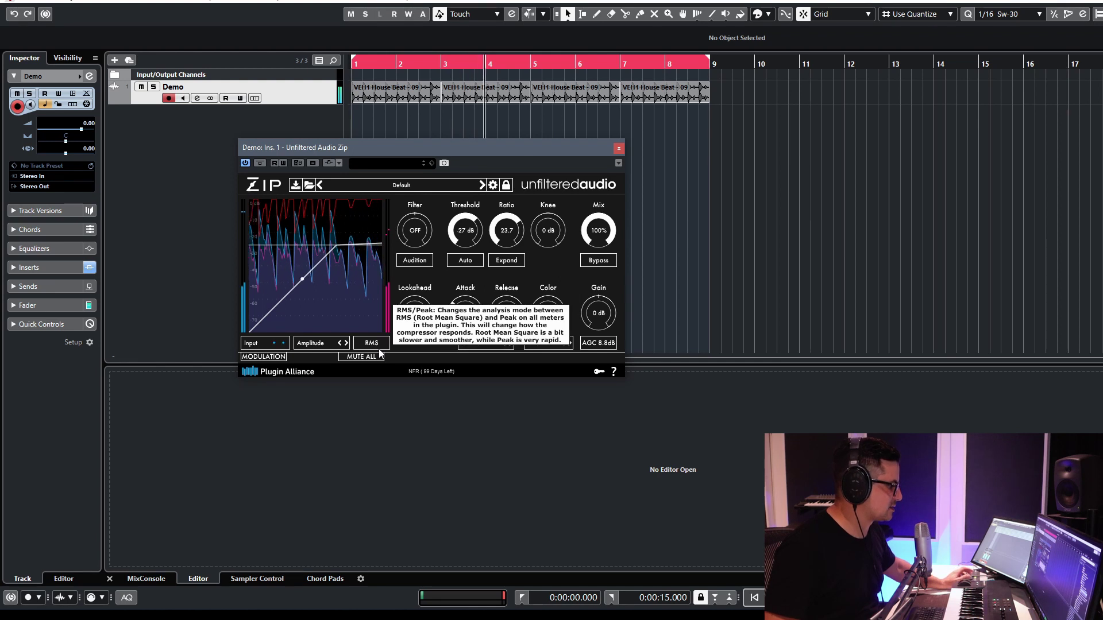
{"action": "mouse_move", "coordinate": [255, 321]}
{"action": "mouse_move", "coordinate": [329, 347]}
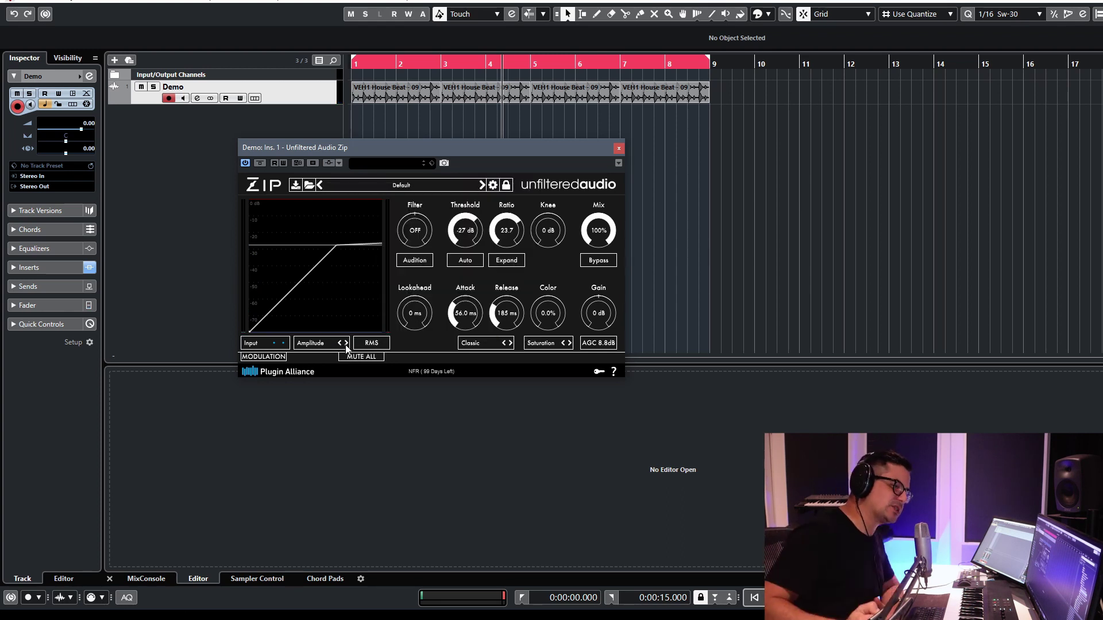
Step: Audition Zip's Quietness and Tonalness analysis modes, nudging the threshold toward -23 dB
{"action": "left_click", "coordinate": [346, 345]}
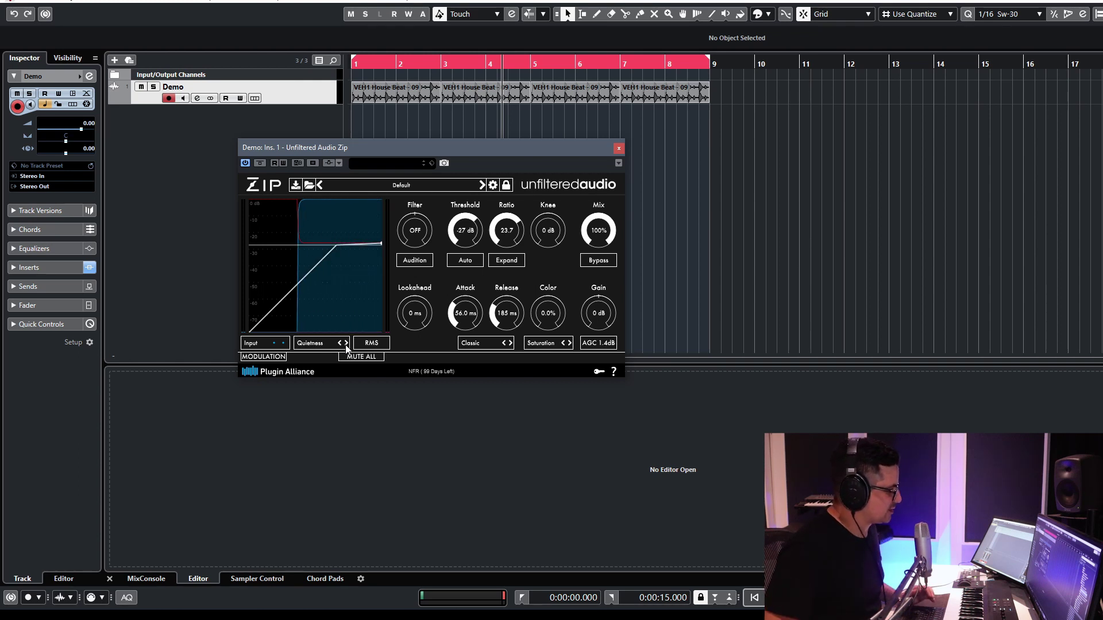
{"action": "left_click", "coordinate": [346, 344]}
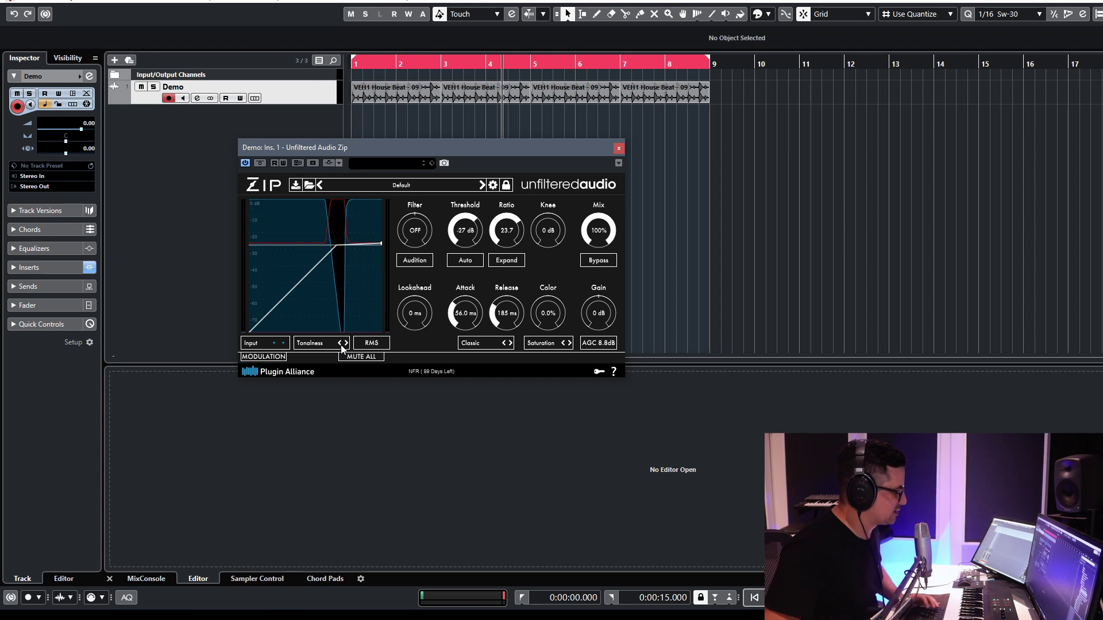
{"action": "key", "text": "space"}
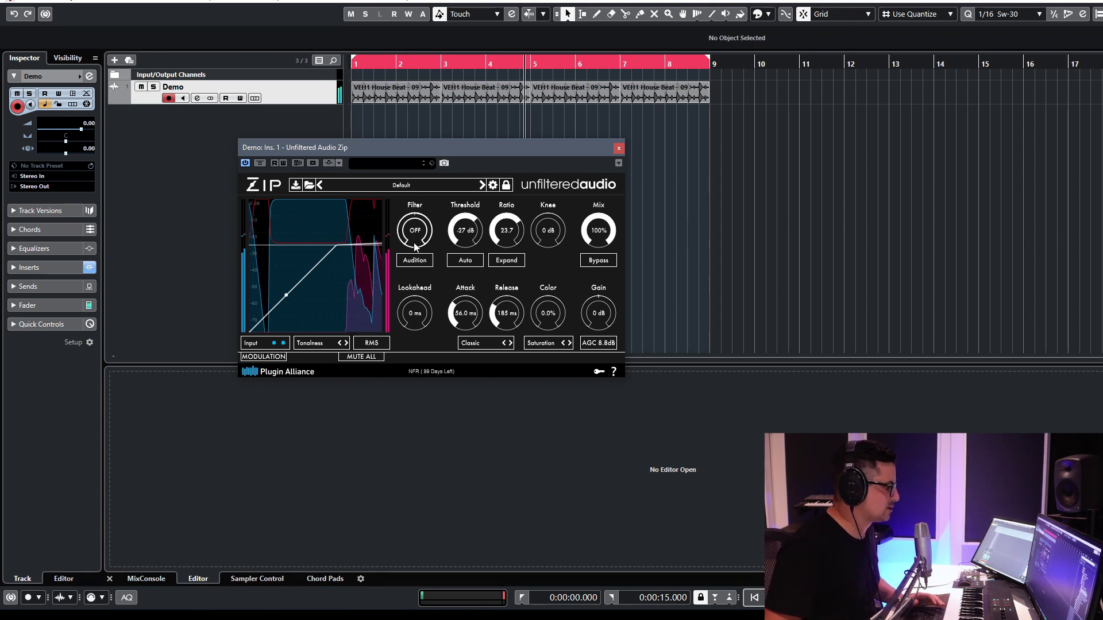
{"action": "left_click_drag", "start_coordinate": [481, 236], "coordinate": [484, 230]}
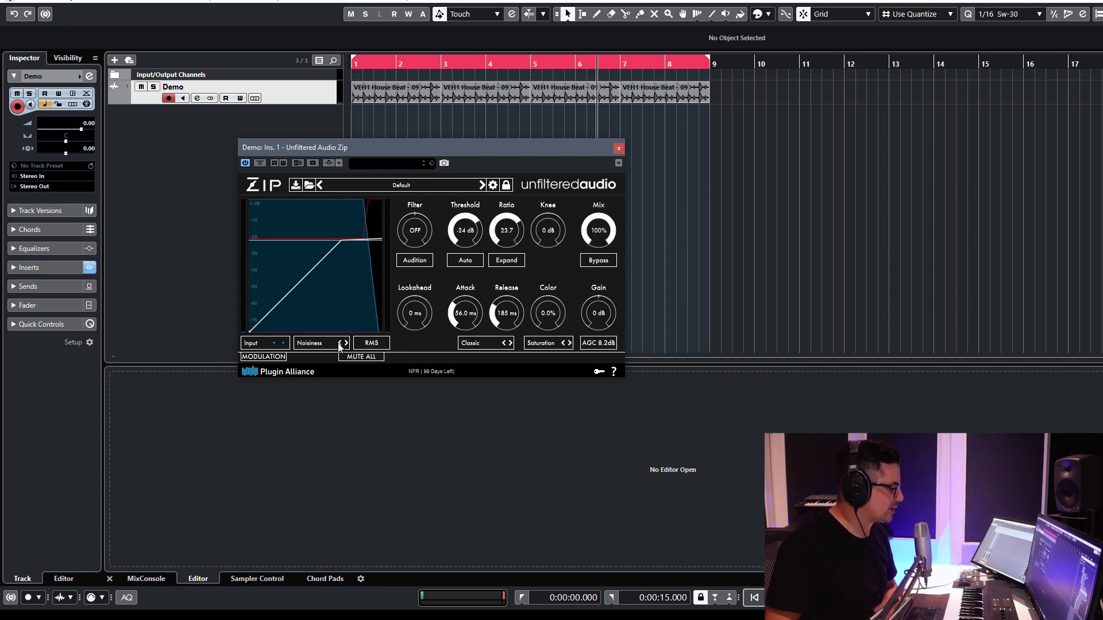
{"action": "scroll", "coordinate": [464, 225], "scroll_direction": "down", "scroll_amount": 3}
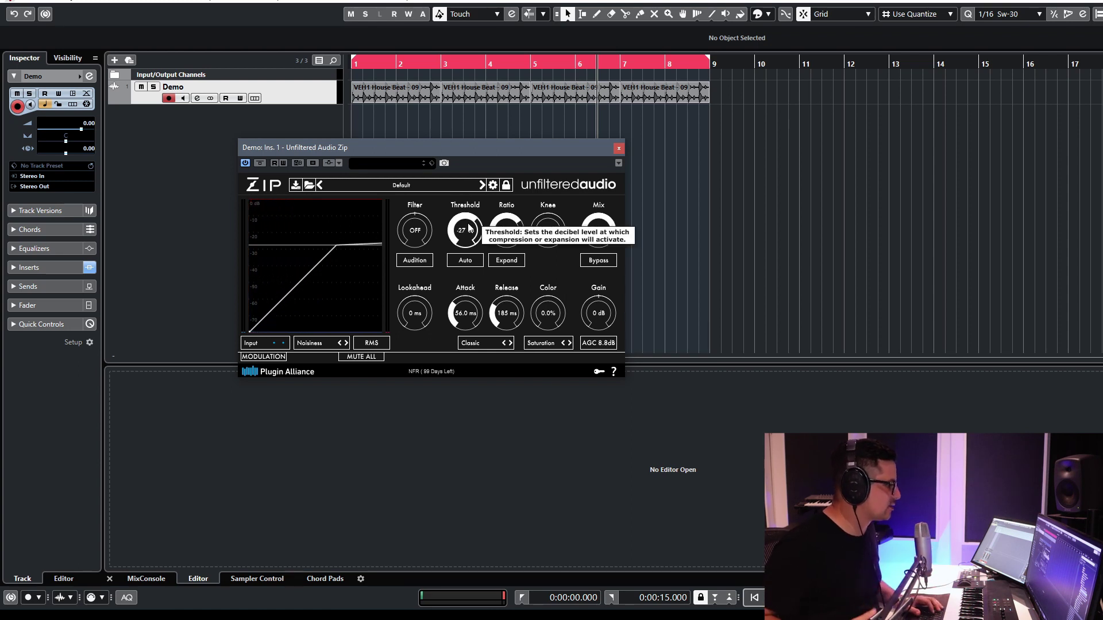
{"action": "key", "text": "space"}
{"action": "scroll", "coordinate": [477, 228], "scroll_direction": "up", "scroll_amount": 5}
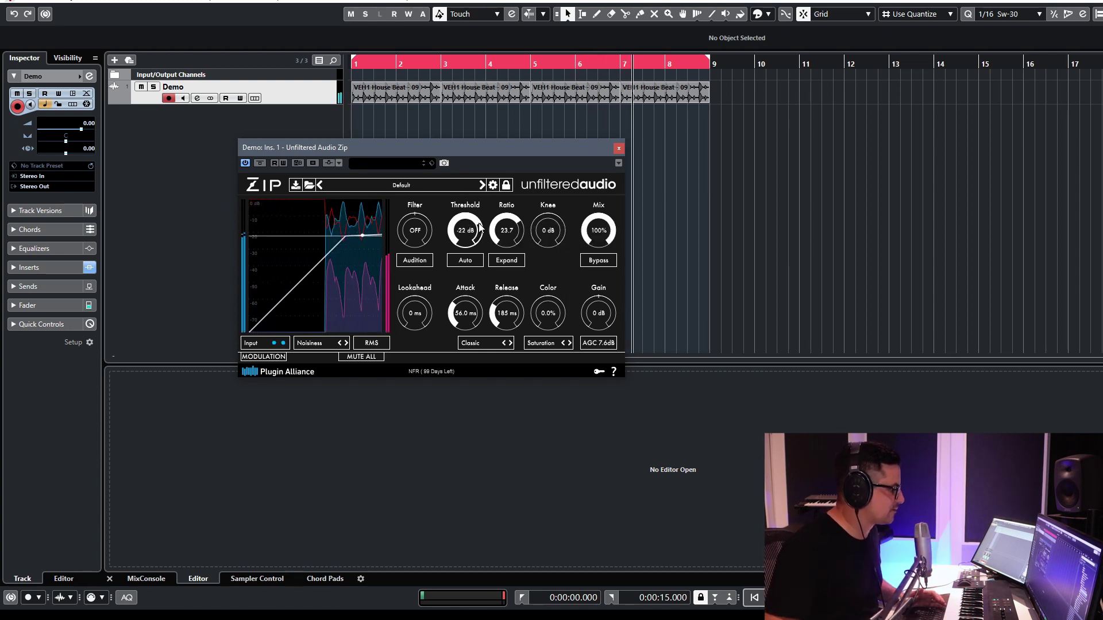
Step: Try the Darkness and Quietness modes, set threshold to -28 dB, and return analysis to Amplitude
{"action": "left_click", "coordinate": [340, 343]}
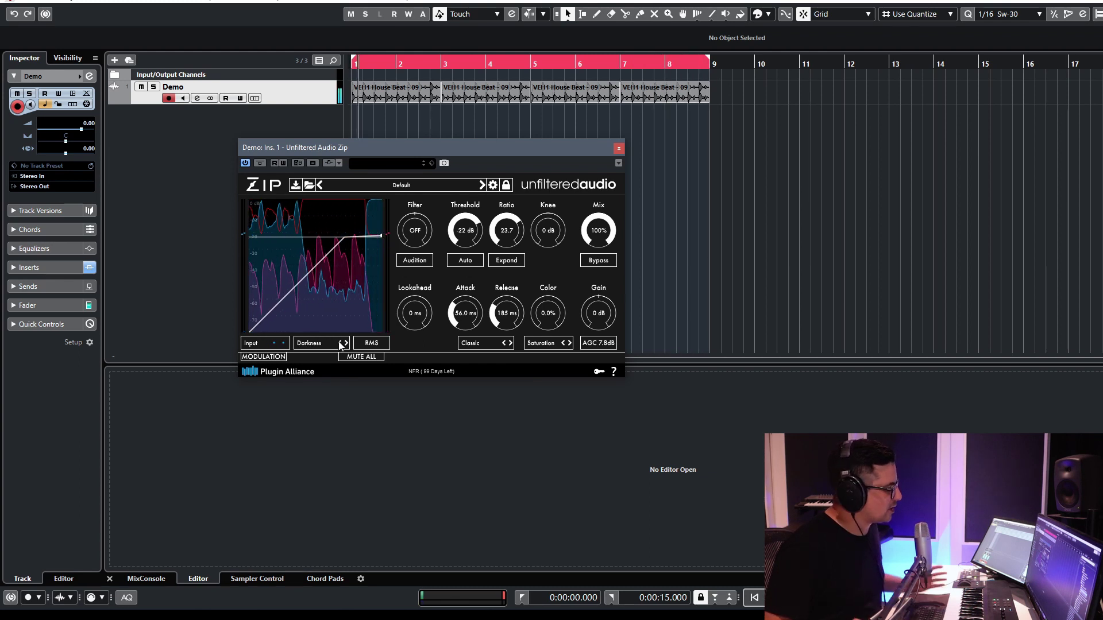
{"action": "key", "text": "space"}
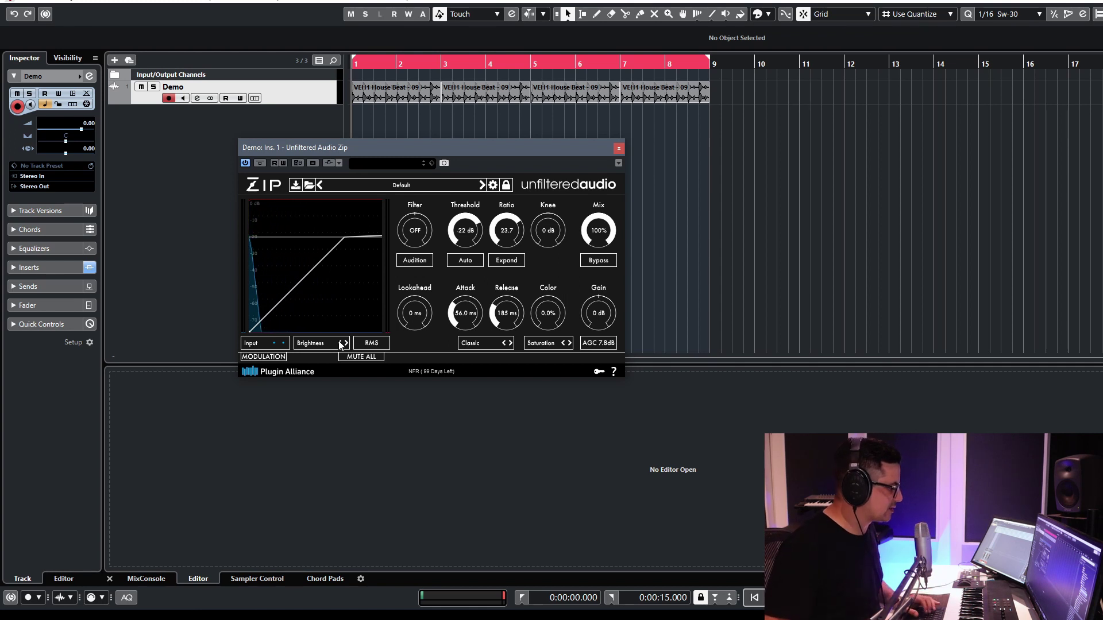
{"action": "key", "text": "space"}
{"action": "left_click_drag", "start_coordinate": [462, 234], "coordinate": [461, 244]}
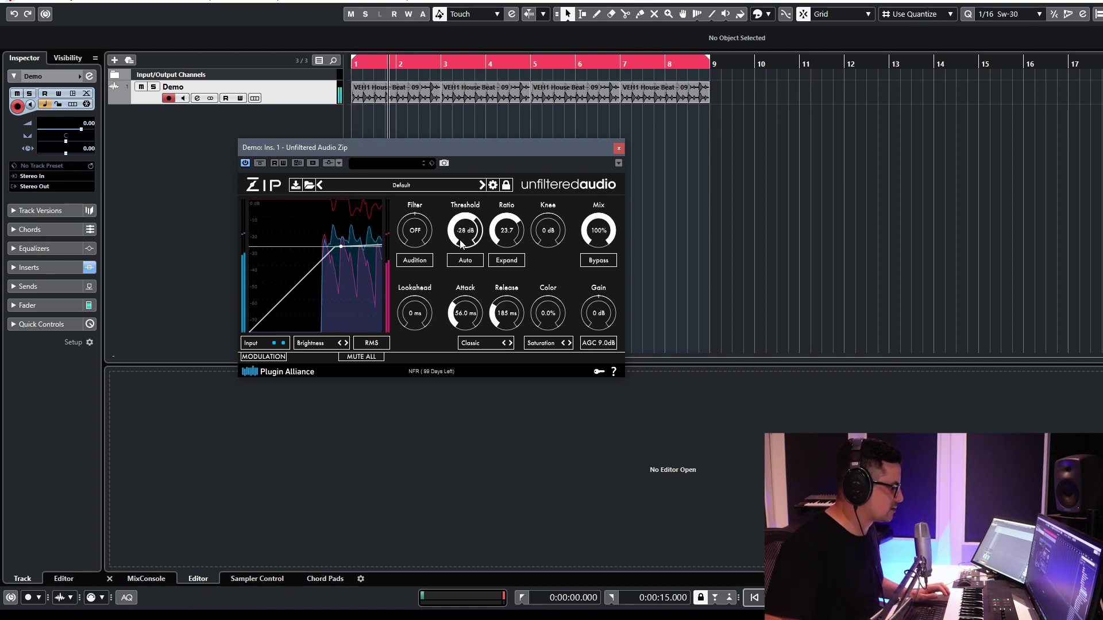
{"action": "key", "text": "space"}
{"action": "left_click", "coordinate": [339, 344]}
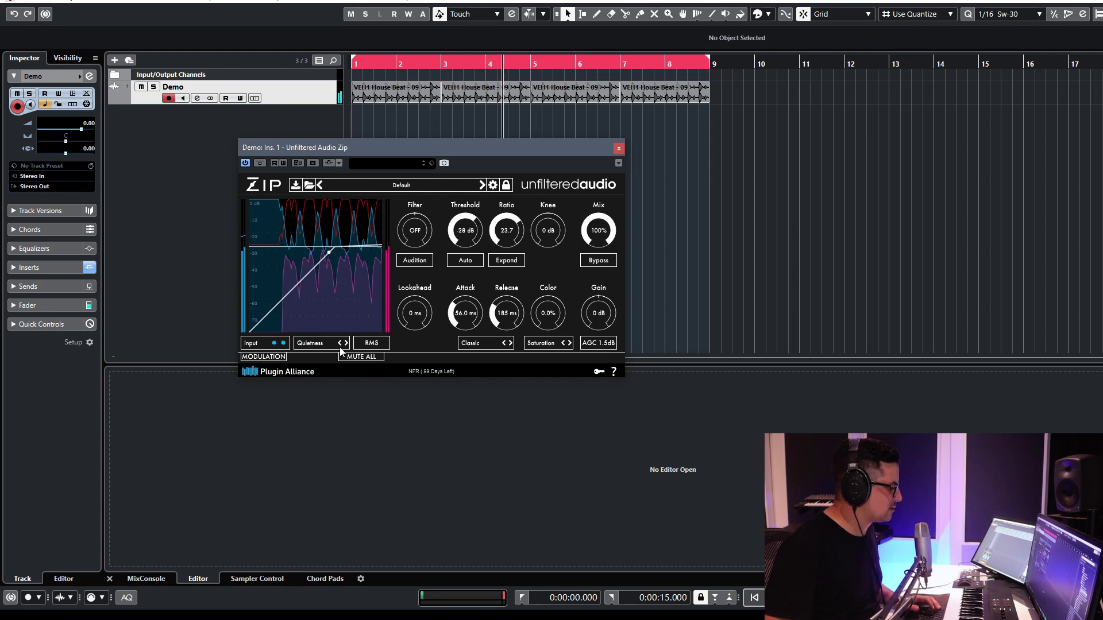
{"action": "key", "text": "space"}
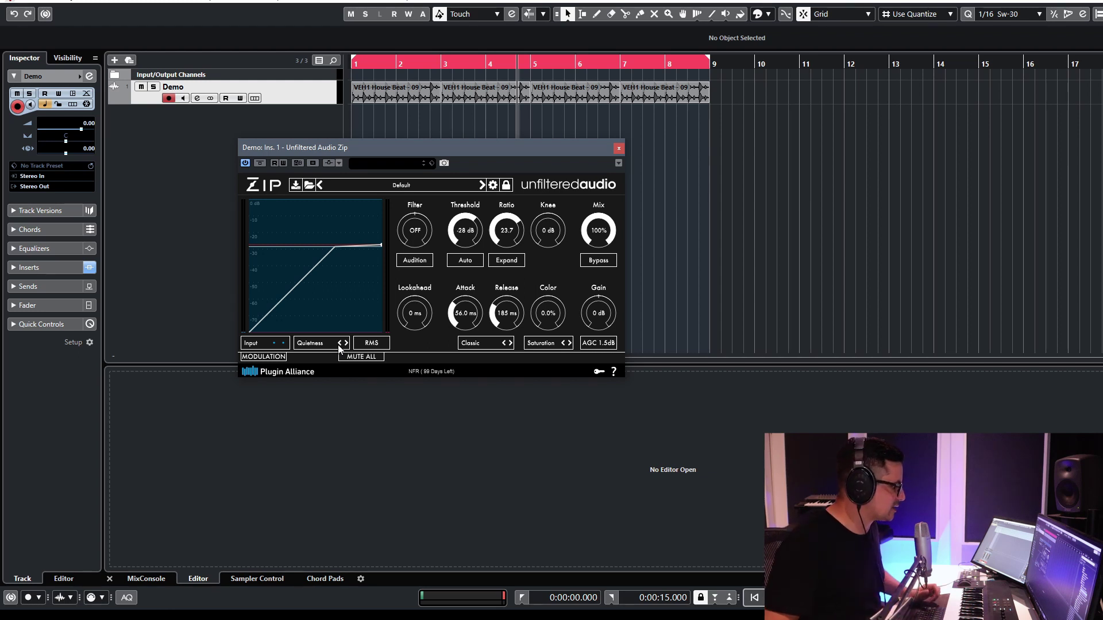
{"action": "left_click", "coordinate": [339, 343]}
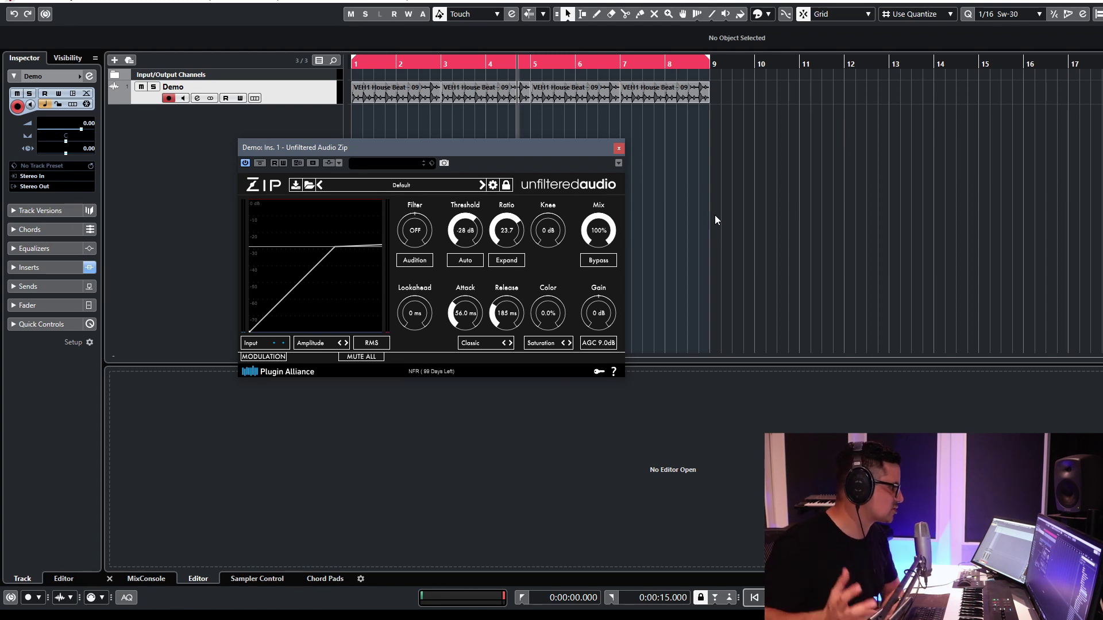
Step: Close Zip and bring up the SpecOps editor on the Demo track's second insert
{"action": "left_click", "coordinate": [249, 356]}
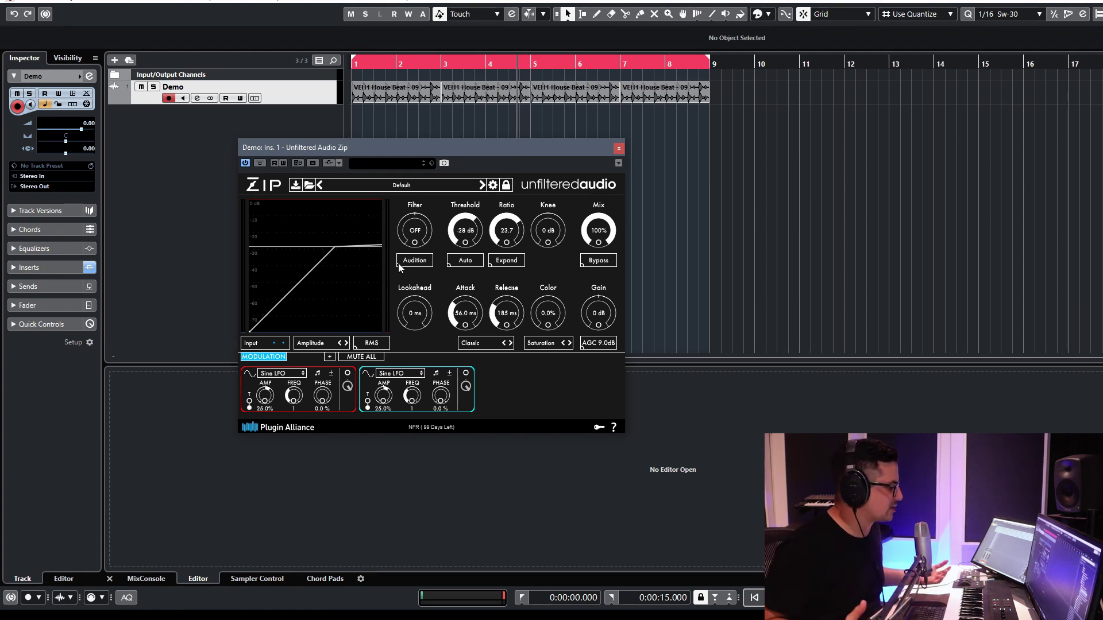
{"action": "left_click", "coordinate": [617, 149]}
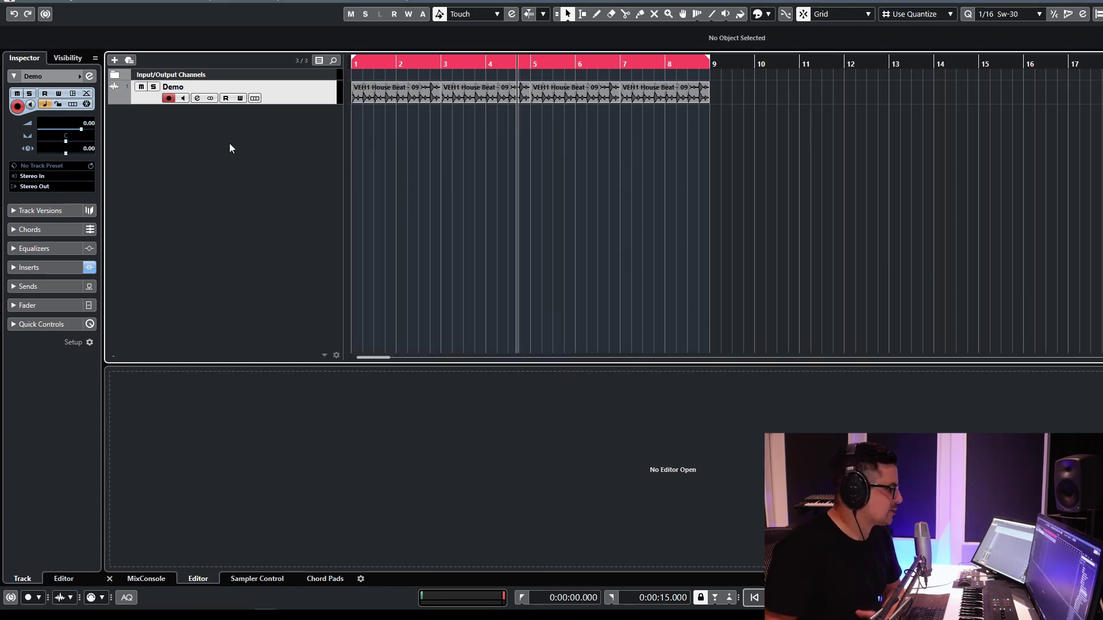
{"action": "left_click", "coordinate": [197, 99]}
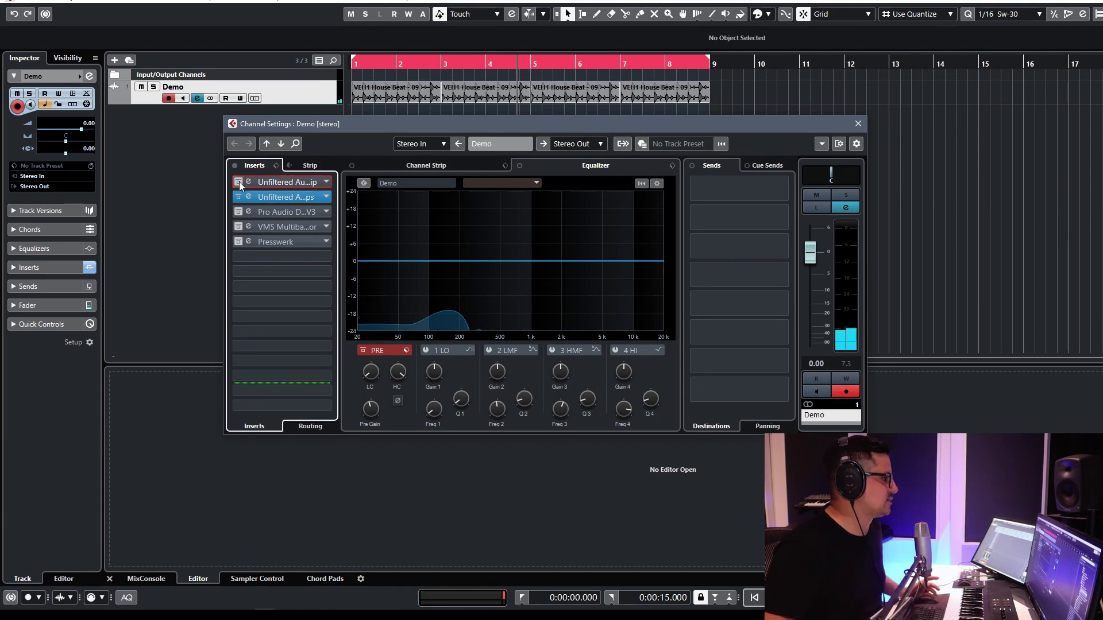
{"action": "left_click", "coordinate": [249, 196]}
{"action": "left_click", "coordinate": [857, 123]}
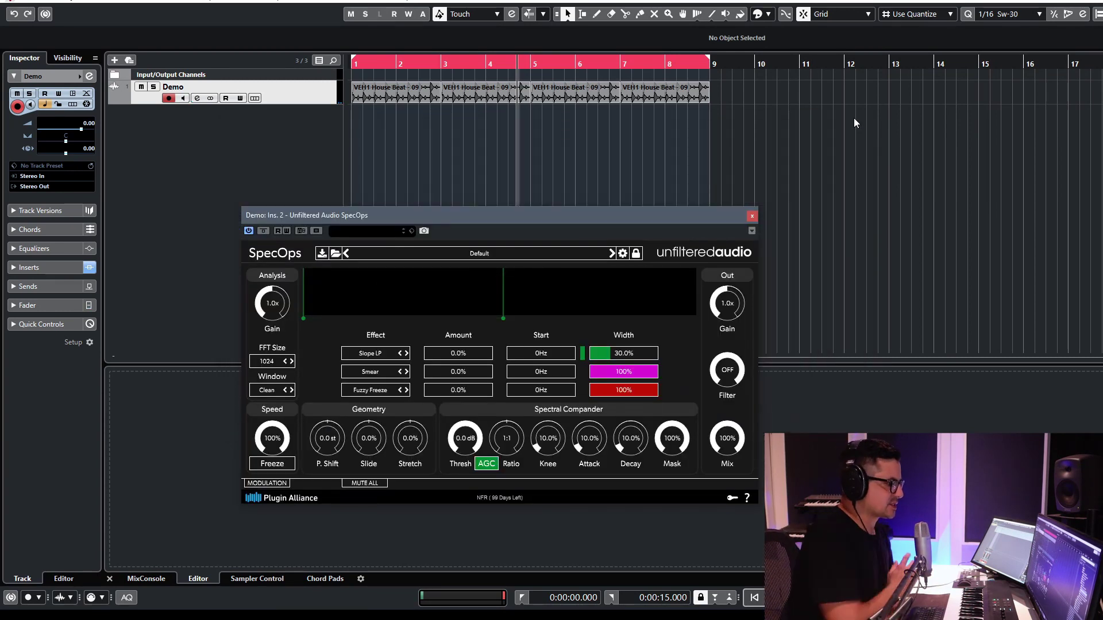
Step: Play the loop and drop SpecOps' compander threshold to about -52 dB, with output gain 0.3x
{"action": "left_click_drag", "start_coordinate": [472, 212], "coordinate": [405, 126]}
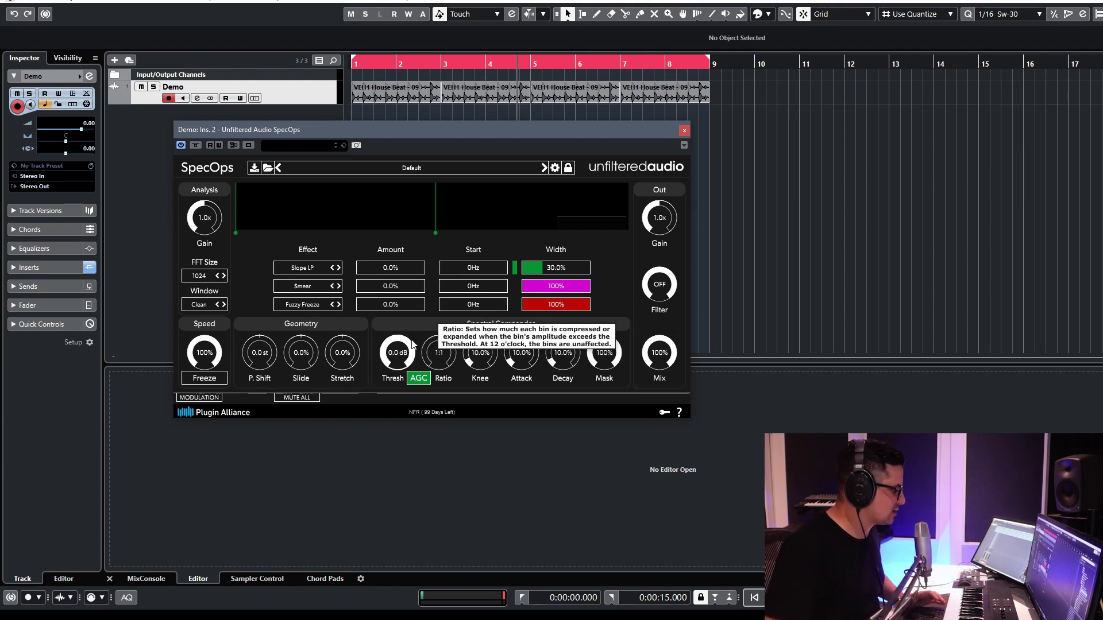
{"action": "key", "text": "space"}
{"action": "left_click_drag", "start_coordinate": [405, 353], "coordinate": [405, 390]}
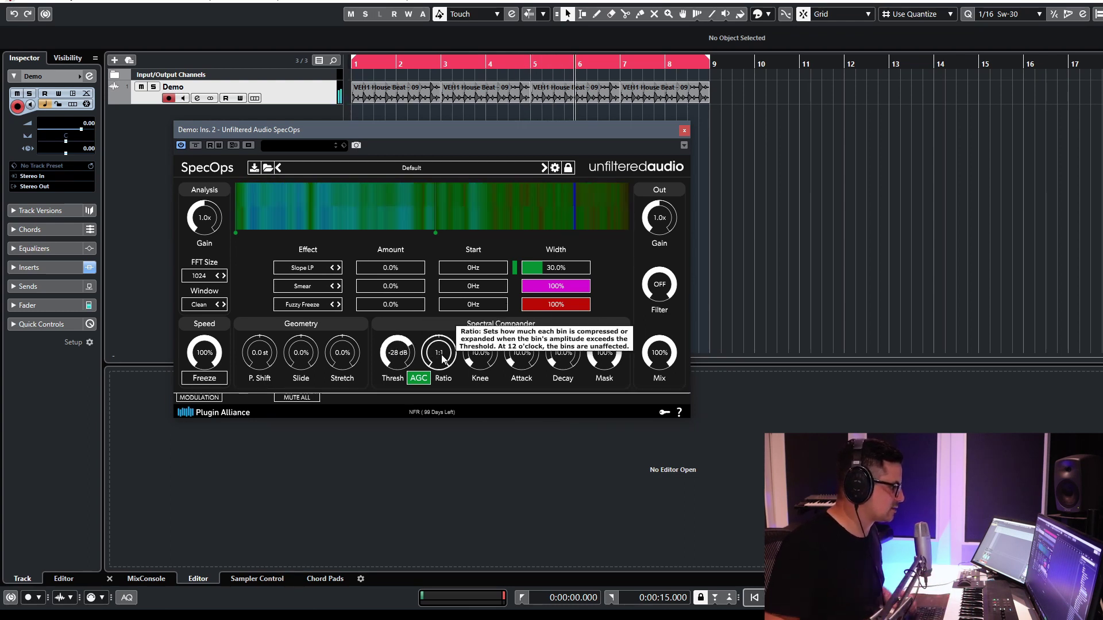
{"action": "left_click_drag", "start_coordinate": [443, 359], "coordinate": [437, 282]}
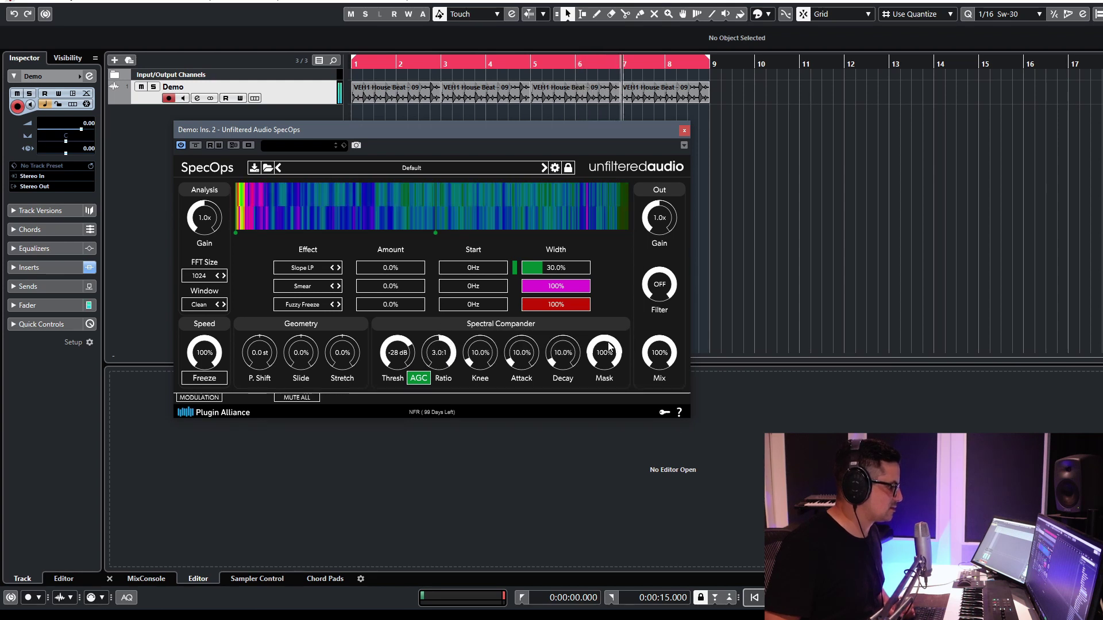
{"action": "left_click_drag", "start_coordinate": [651, 224], "coordinate": [651, 253]}
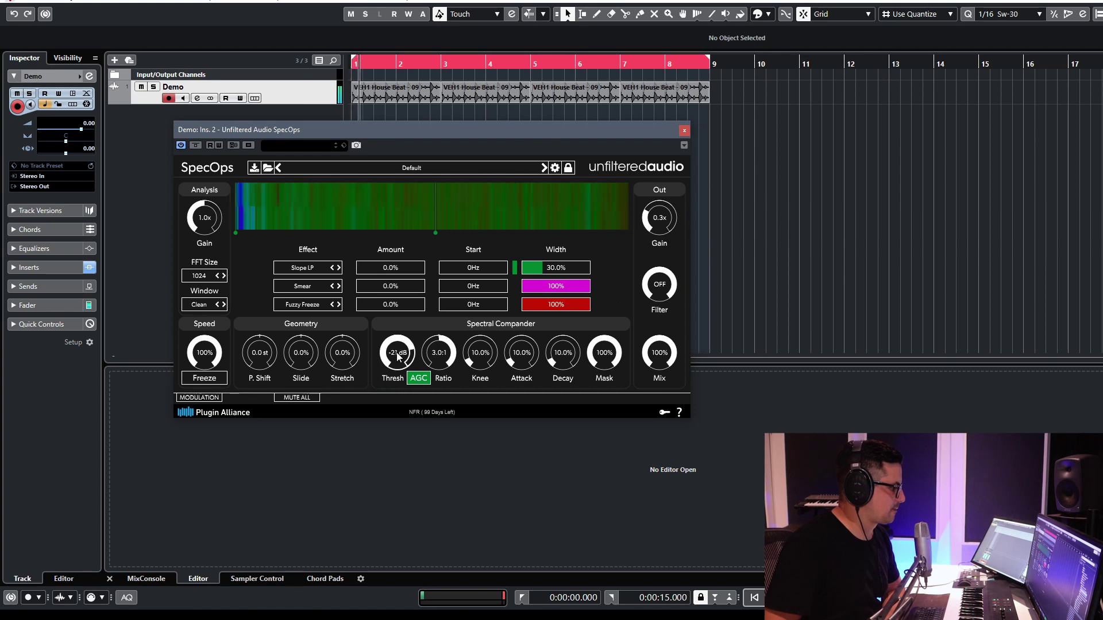
{"action": "left_click_drag", "start_coordinate": [393, 383], "coordinate": [404, 395]}
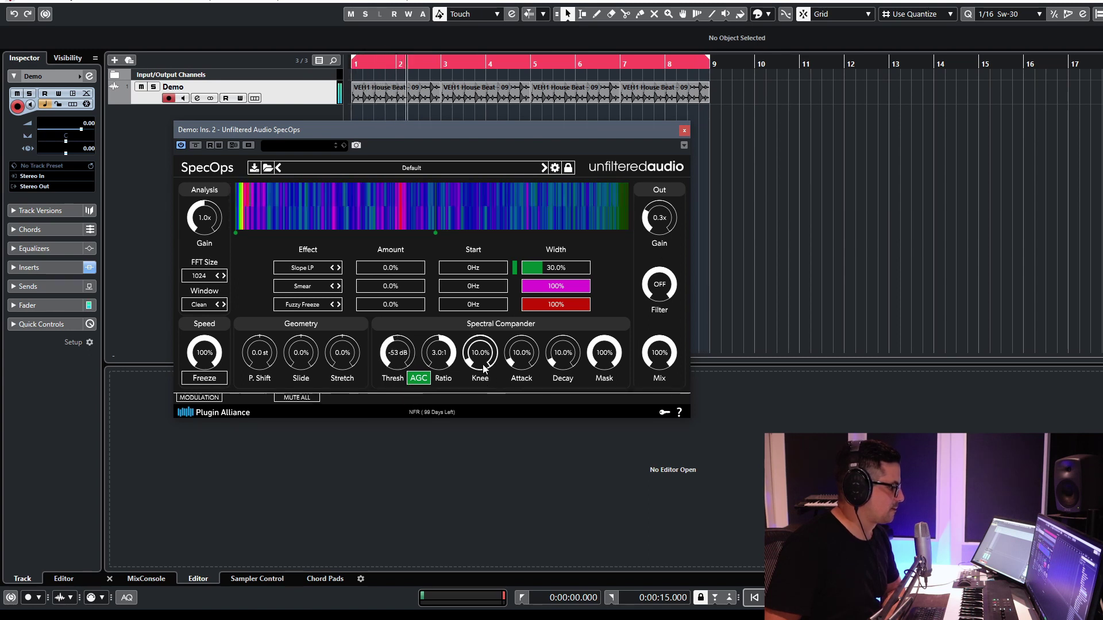
Step: Fine-tune the compander to 2.6:1 ratio, 19.6% attack, 12% decay and 72.4% mask
{"action": "left_click_drag", "start_coordinate": [521, 353], "coordinate": [521, 325]}
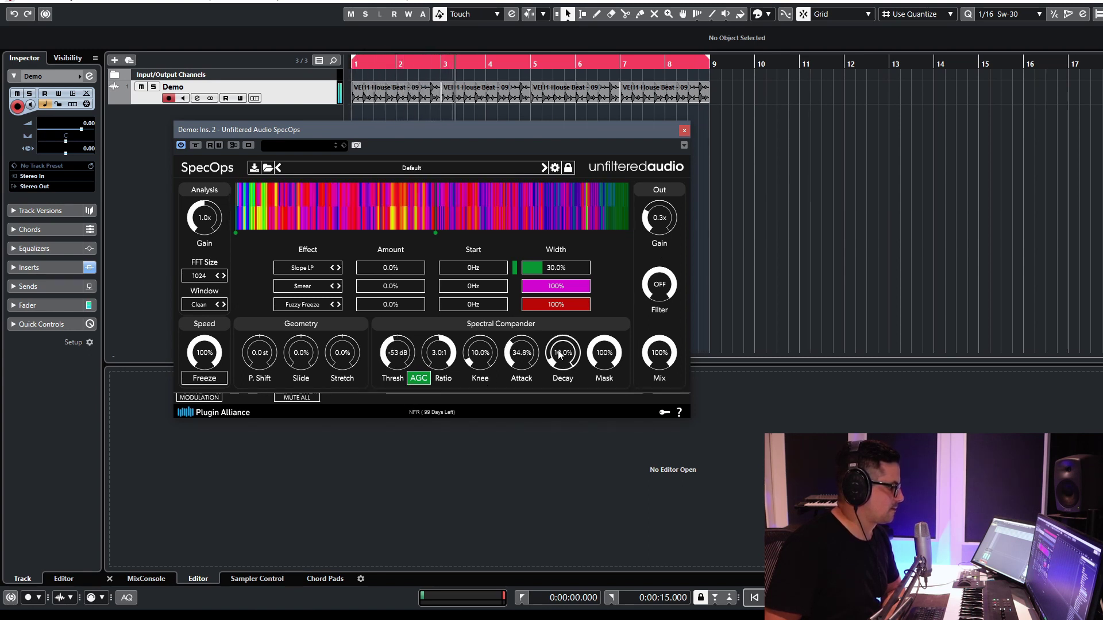
{"action": "mouse_move", "coordinate": [561, 374]}
{"action": "left_mouse_down"}
{"action": "mouse_move", "coordinate": [560, 326]}
{"action": "mouse_move", "coordinate": [563, 367]}
{"action": "left_mouse_up"}
{"action": "mouse_move", "coordinate": [480, 368]}
{"action": "left_mouse_down"}
{"action": "mouse_move", "coordinate": [489, 356]}
{"action": "mouse_move", "coordinate": [490, 377]}
{"action": "left_mouse_up"}
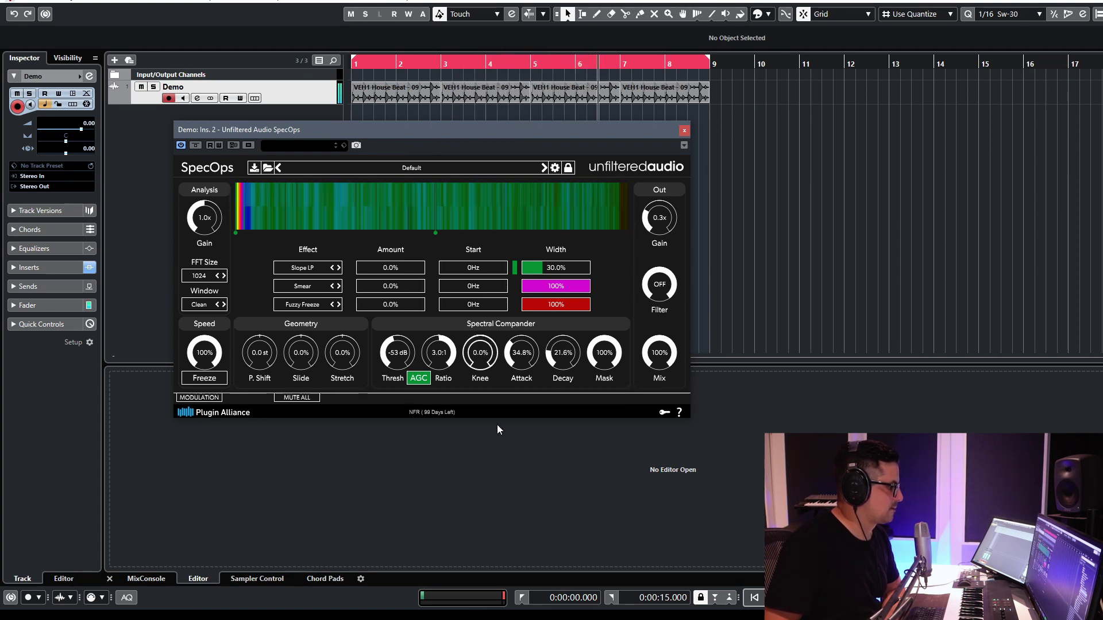
{"action": "left_click_drag", "start_coordinate": [593, 350], "coordinate": [605, 437]}
{"action": "mouse_move", "coordinate": [439, 352]}
{"action": "left_mouse_down"}
{"action": "mouse_move", "coordinate": [447, 393]}
{"action": "mouse_move", "coordinate": [446, 373]}
{"action": "left_mouse_up"}
{"action": "left_click_drag", "start_coordinate": [522, 353], "coordinate": [525, 406]}
{"action": "left_click_drag", "start_coordinate": [563, 353], "coordinate": [561, 321]}
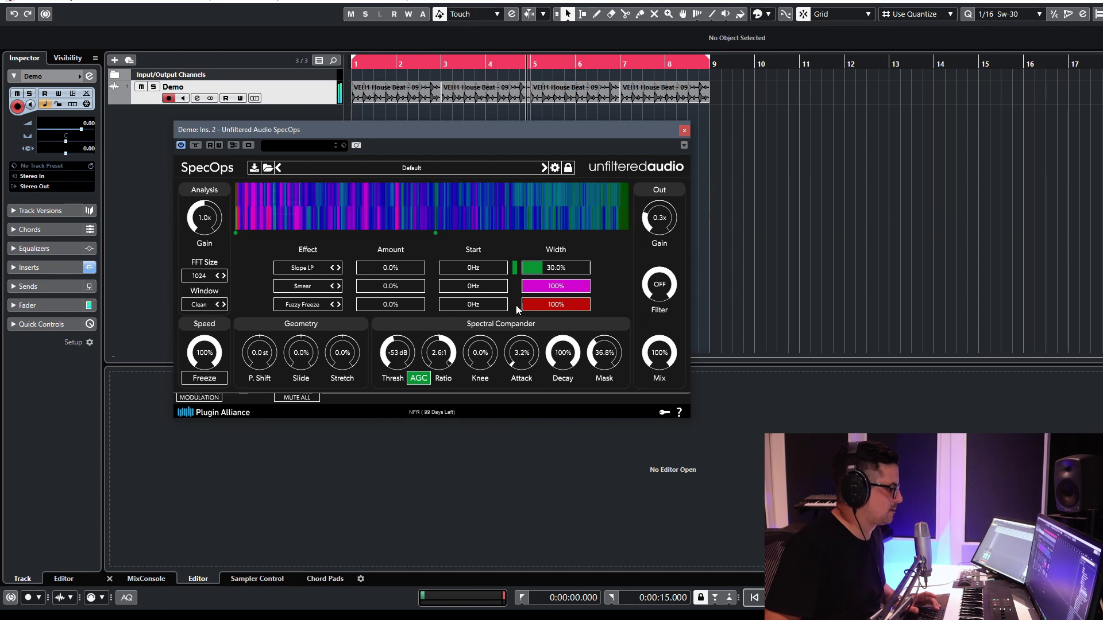
{"action": "left_click_drag", "start_coordinate": [521, 352], "coordinate": [518, 325]}
{"action": "left_click_drag", "start_coordinate": [603, 345], "coordinate": [567, 463]}
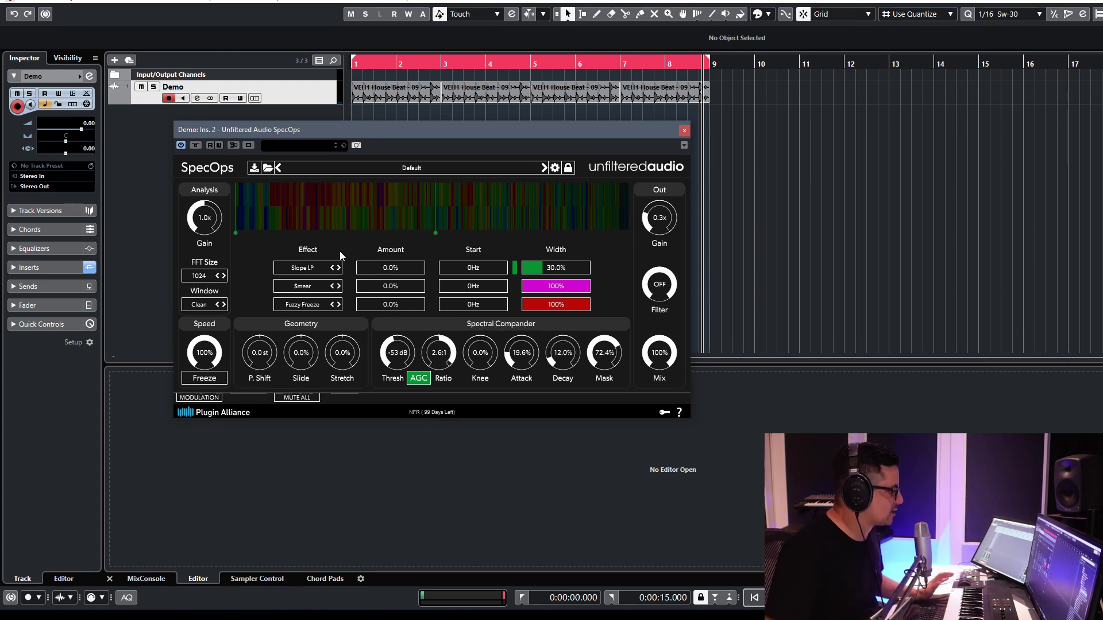
Step: Compare SpecOps FFT sizes 128 and 32768, then settle on 512
{"action": "left_click", "coordinate": [201, 280]}
{"action": "left_click", "coordinate": [210, 297]}
{"action": "key", "text": "space"}
{"action": "left_click", "coordinate": [201, 276]}
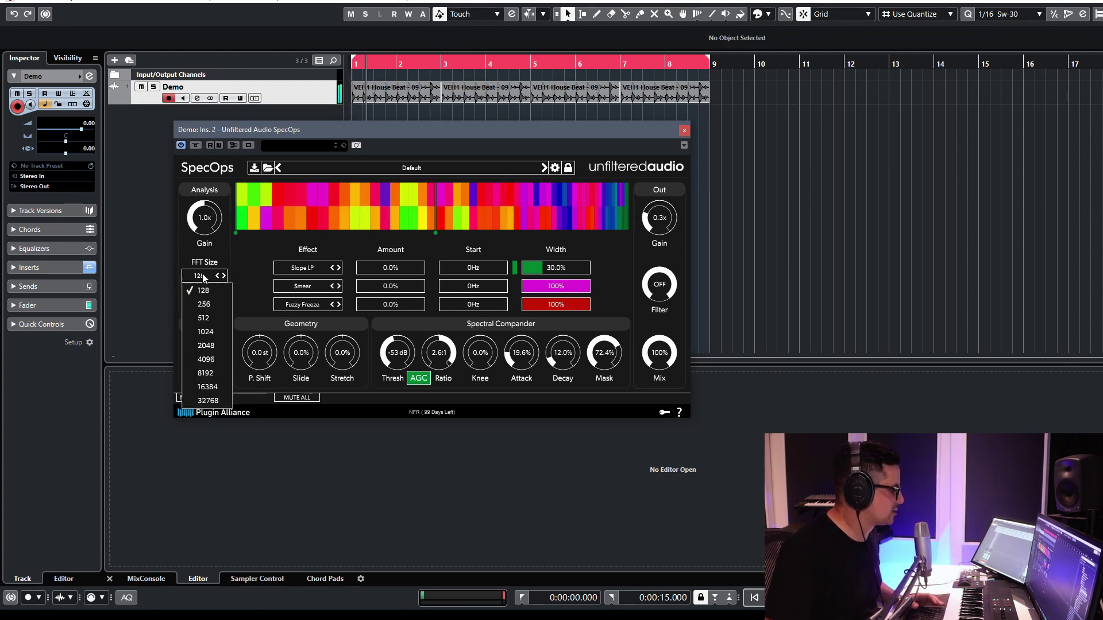
{"action": "left_click", "coordinate": [201, 586]}
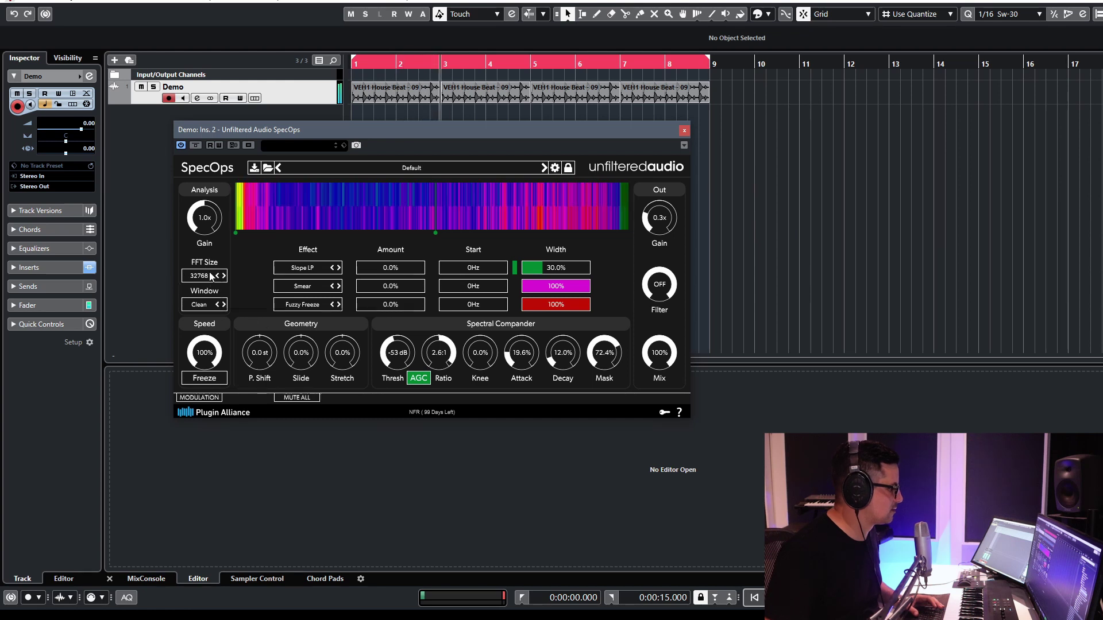
{"action": "key", "text": "space"}
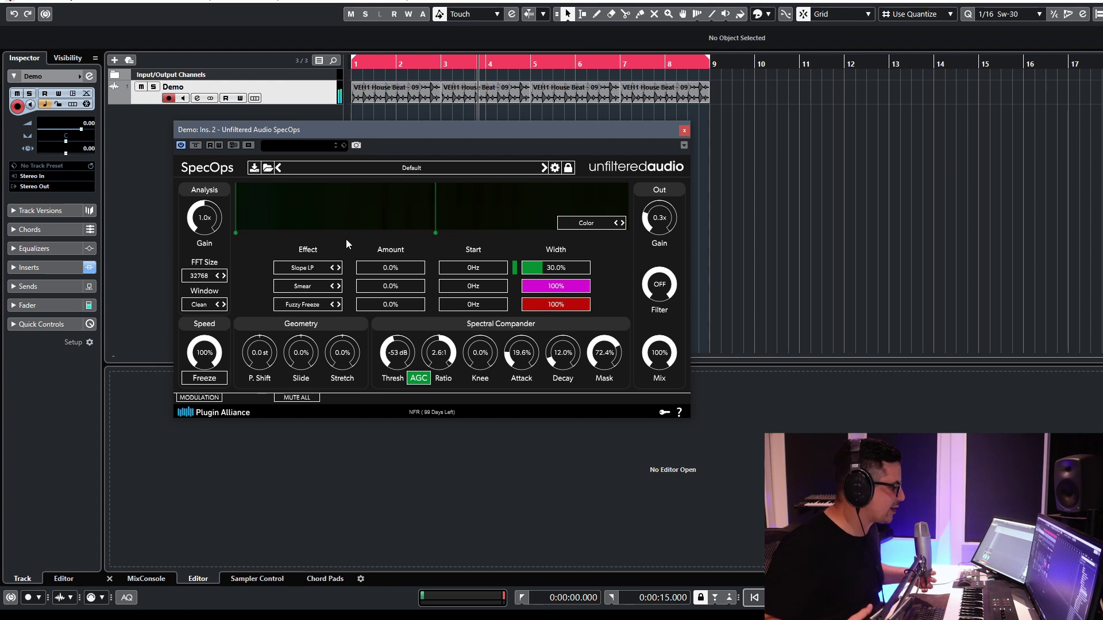
{"action": "left_click", "coordinate": [209, 277]}
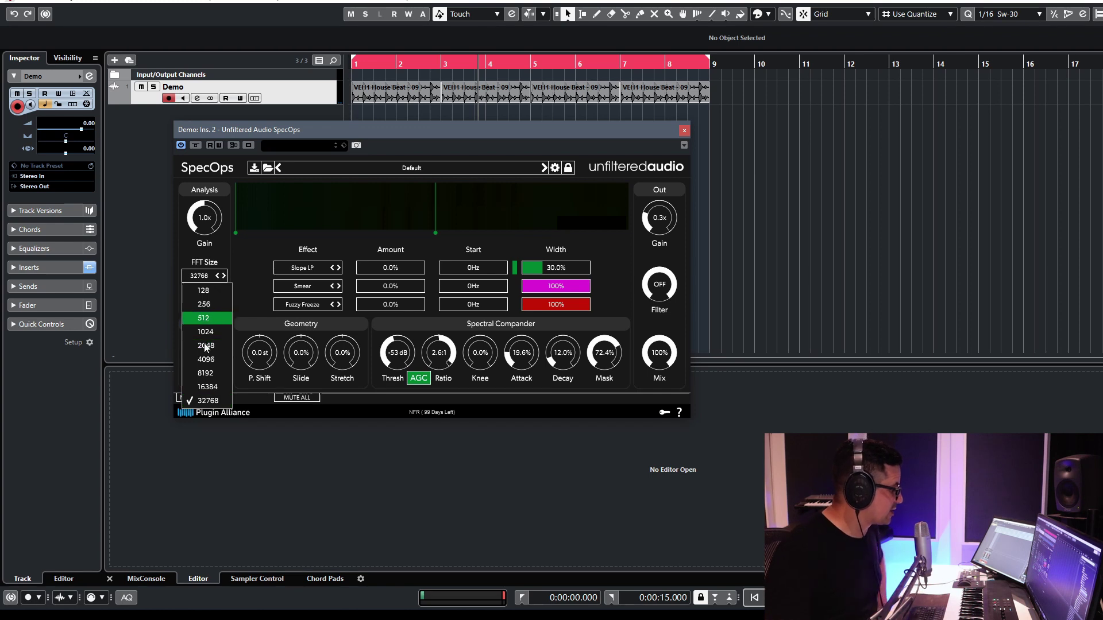
{"action": "left_click", "coordinate": [203, 318]}
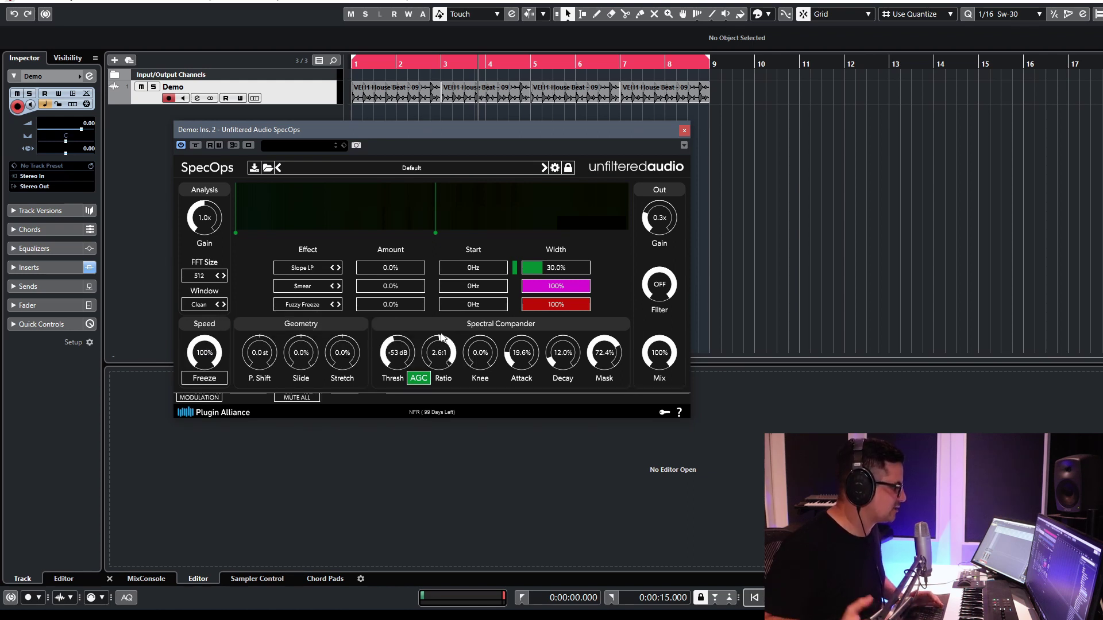
Step: Set Speed to 84%, Stretch to 100%, pitch shift 0 st, and compander ratio 1.7:1
{"action": "key", "text": "space"}
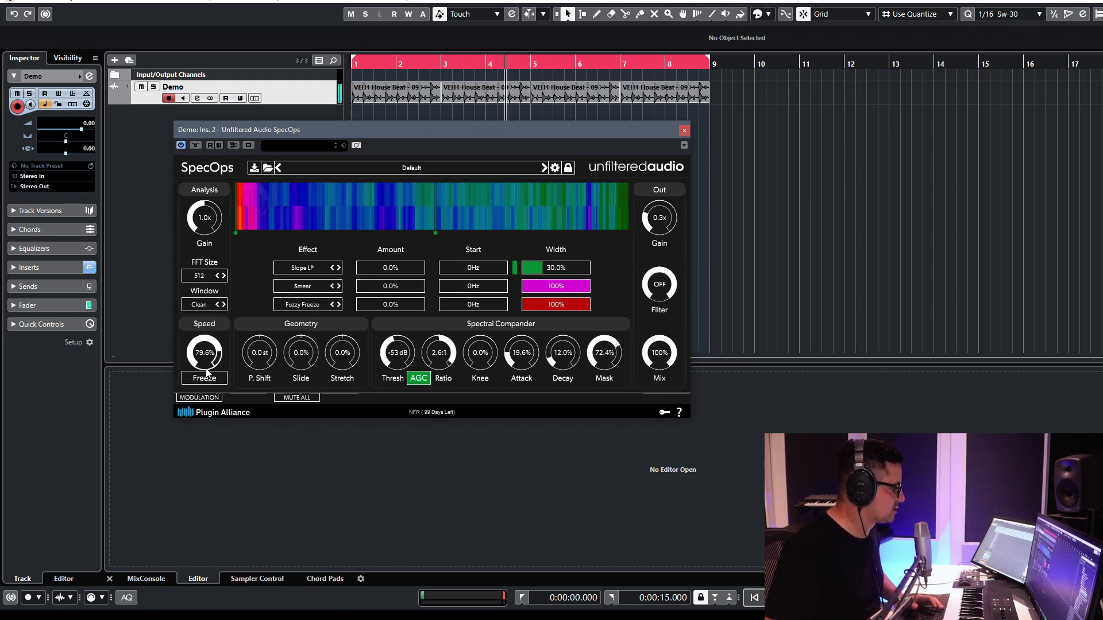
{"action": "left_click_drag", "start_coordinate": [204, 356], "coordinate": [270, 345]}
{"action": "left_click_drag", "start_coordinate": [342, 353], "coordinate": [346, 254]}
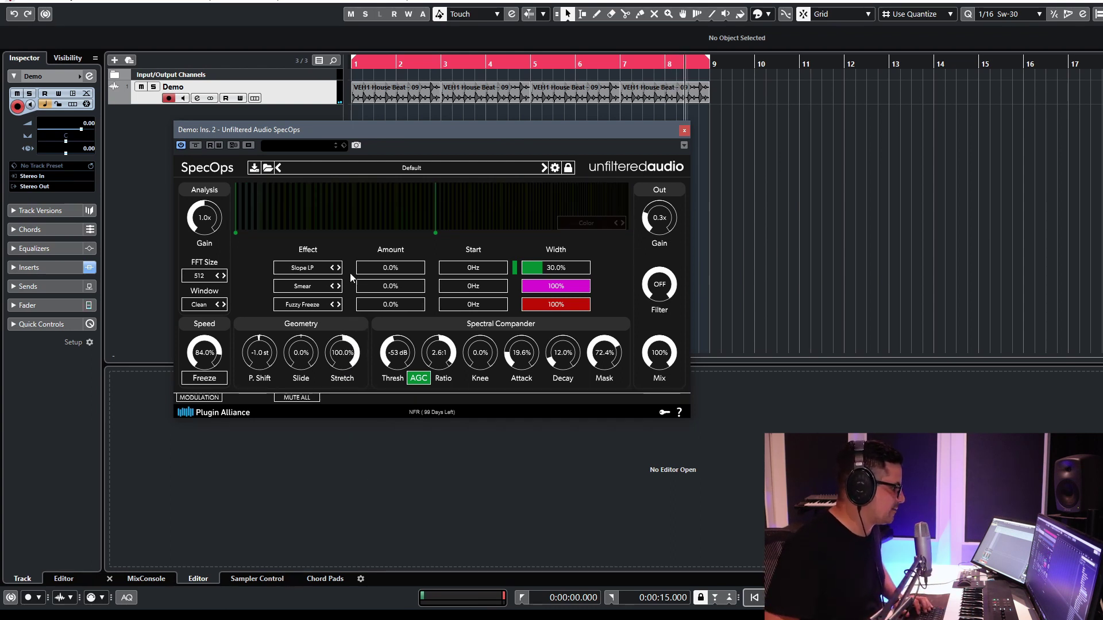
{"action": "double_click", "coordinate": [260, 352]}
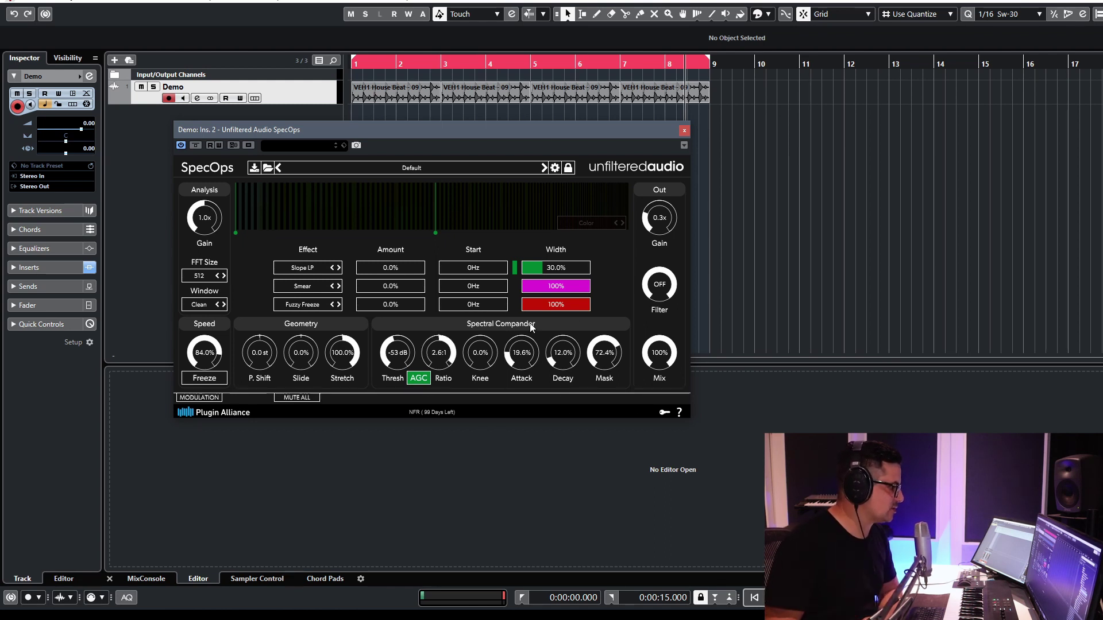
{"action": "left_click_drag", "start_coordinate": [439, 352], "coordinate": [442, 388]}
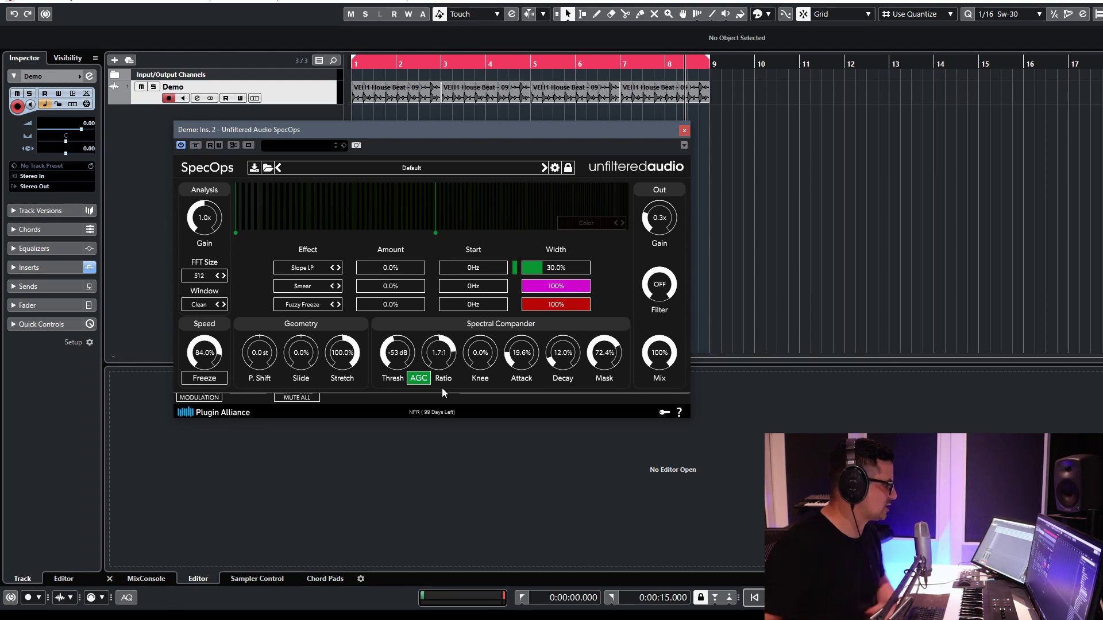
Step: Swap SpecOps for the DSM V3 compressor on the Demo track's third insert and reposition its window
{"action": "left_click", "coordinate": [684, 130]}
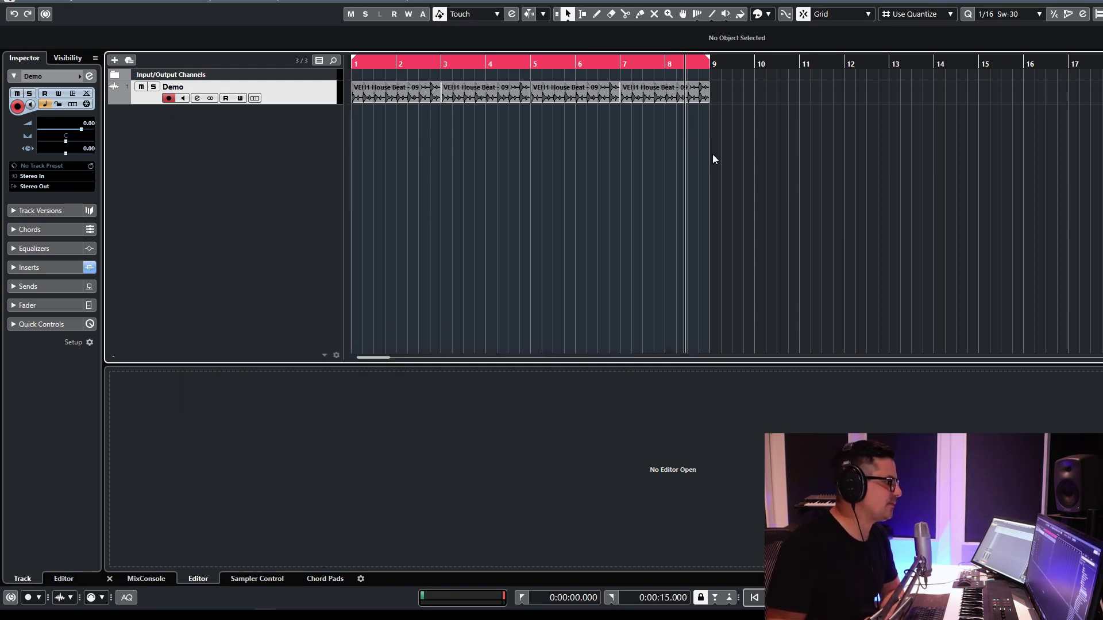
{"action": "left_click", "coordinate": [197, 98]}
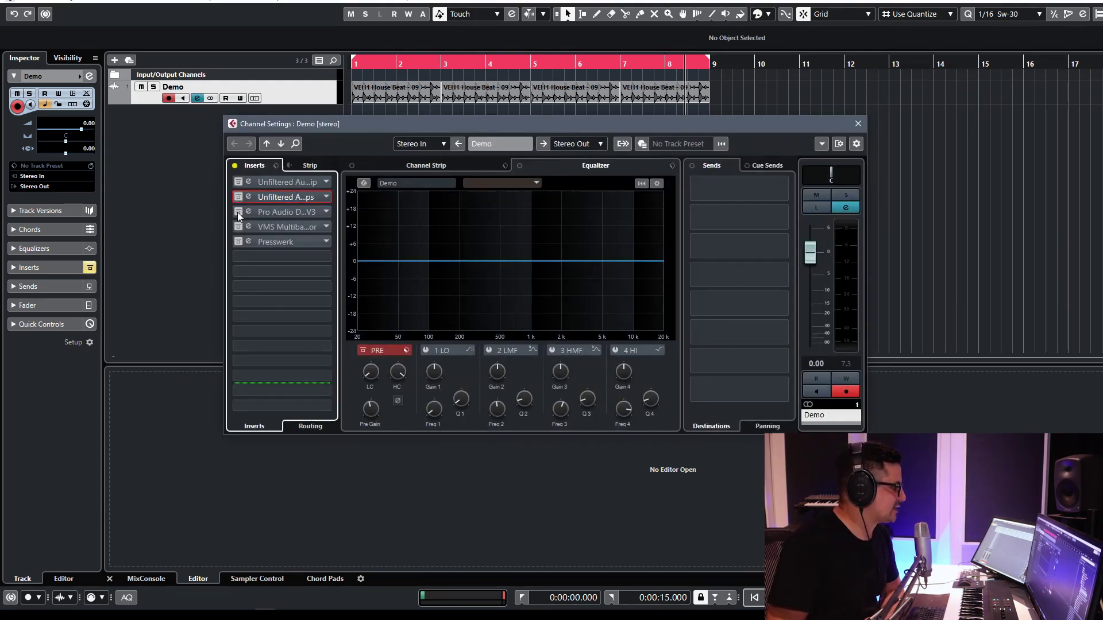
{"action": "left_click", "coordinate": [238, 212]}
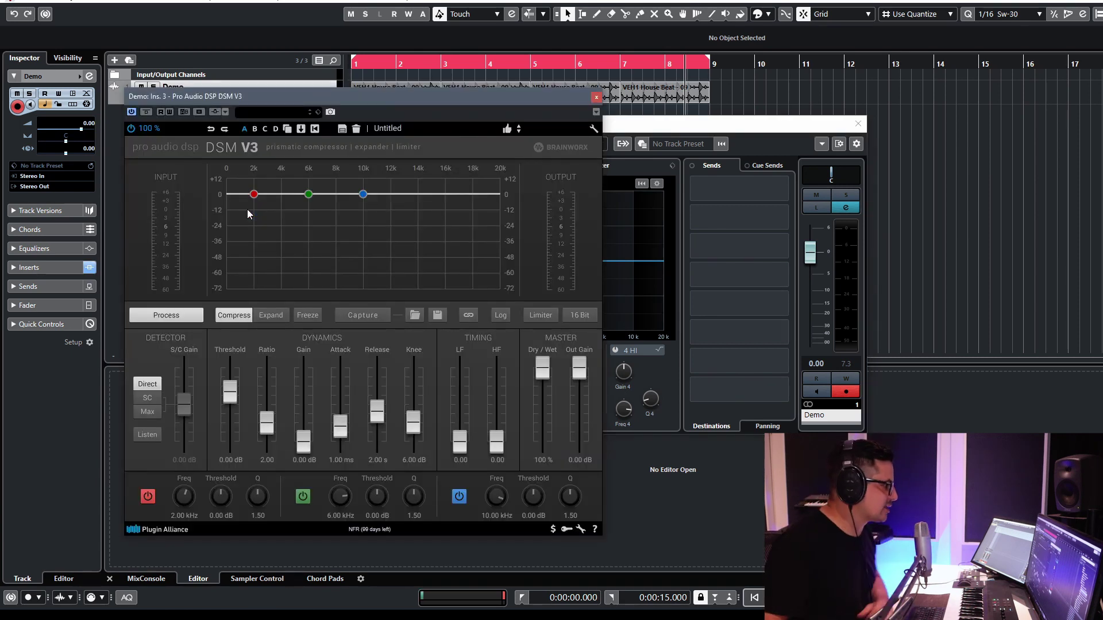
{"action": "left_click", "coordinate": [858, 124]}
{"action": "left_click_drag", "start_coordinate": [290, 95], "coordinate": [397, 68]}
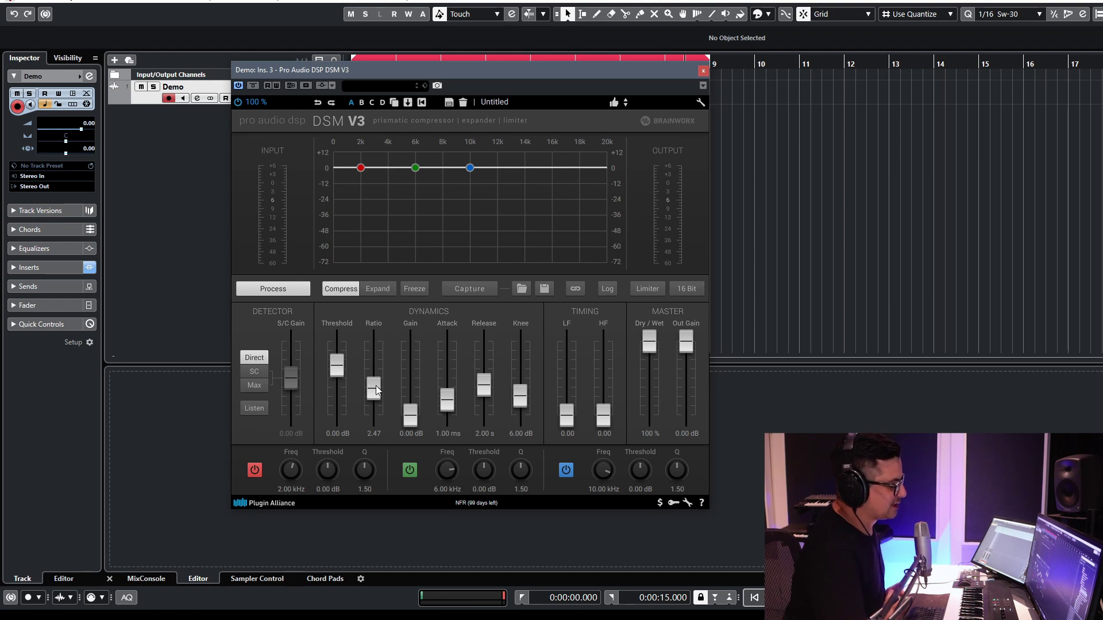
Step: Play the loop and push DSM V3's ratio to 3.74 with threshold at -34.2 dB
{"action": "key", "text": "space"}
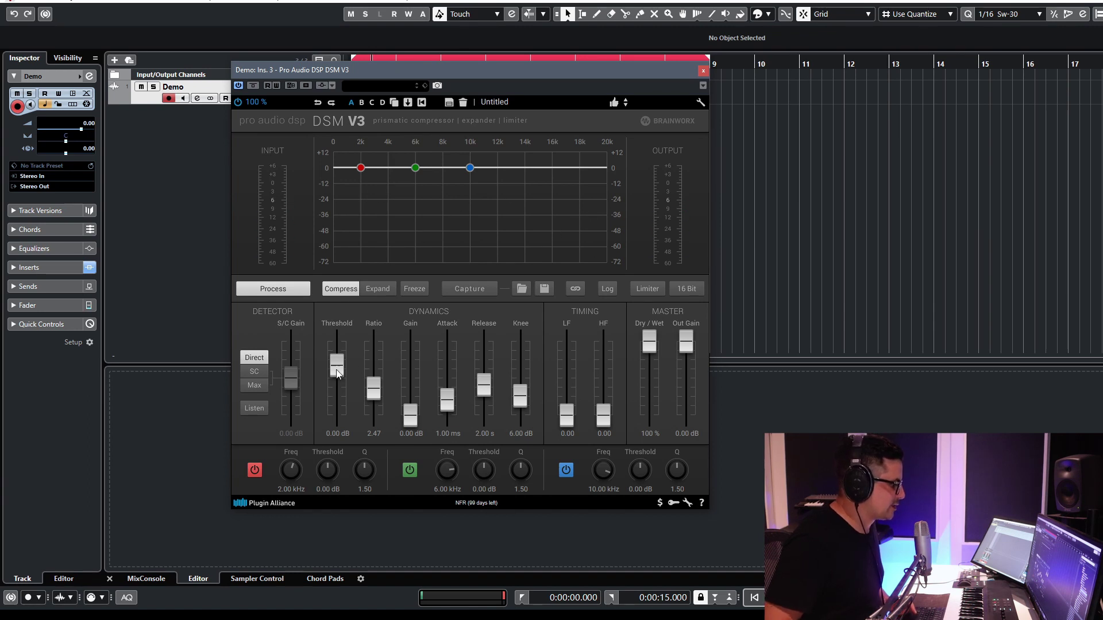
{"action": "left_click_drag", "start_coordinate": [374, 388], "coordinate": [333, 407]}
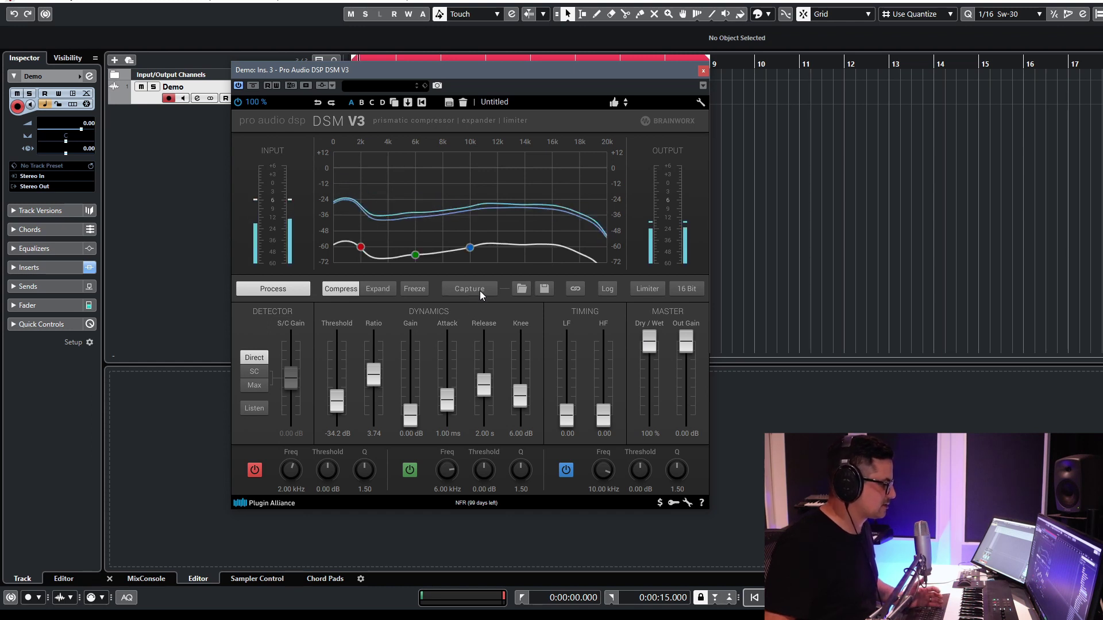
Step: Capture the loop's spectrum as DSM V3's curve, then adjust threshold, makeup, ratio and 162 ms release
{"action": "left_click", "coordinate": [480, 290]}
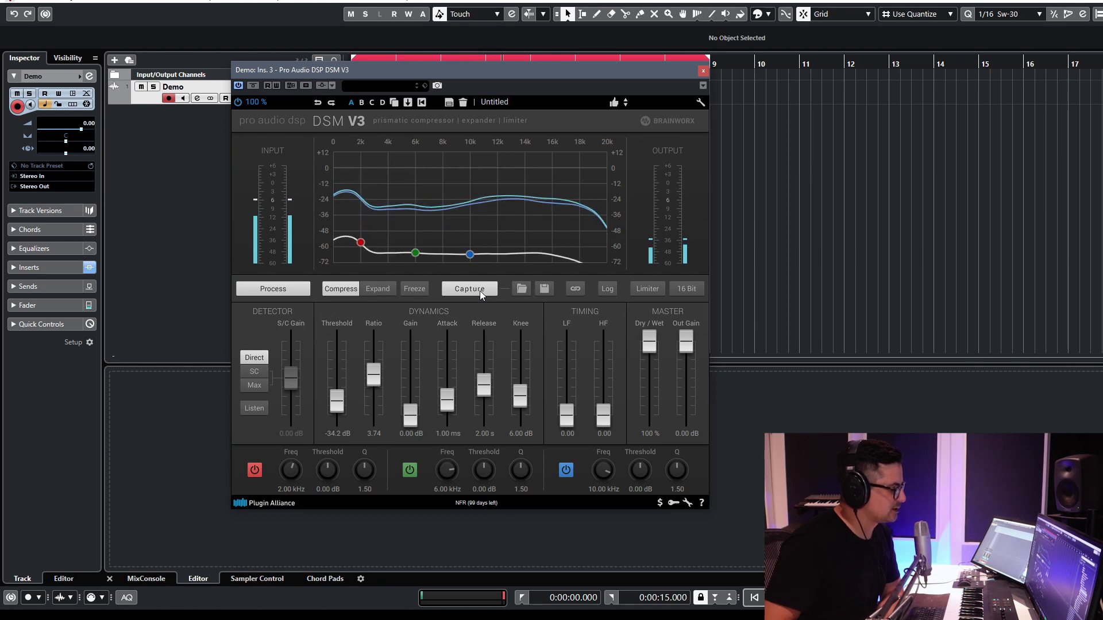
{"action": "left_click", "coordinate": [480, 291]}
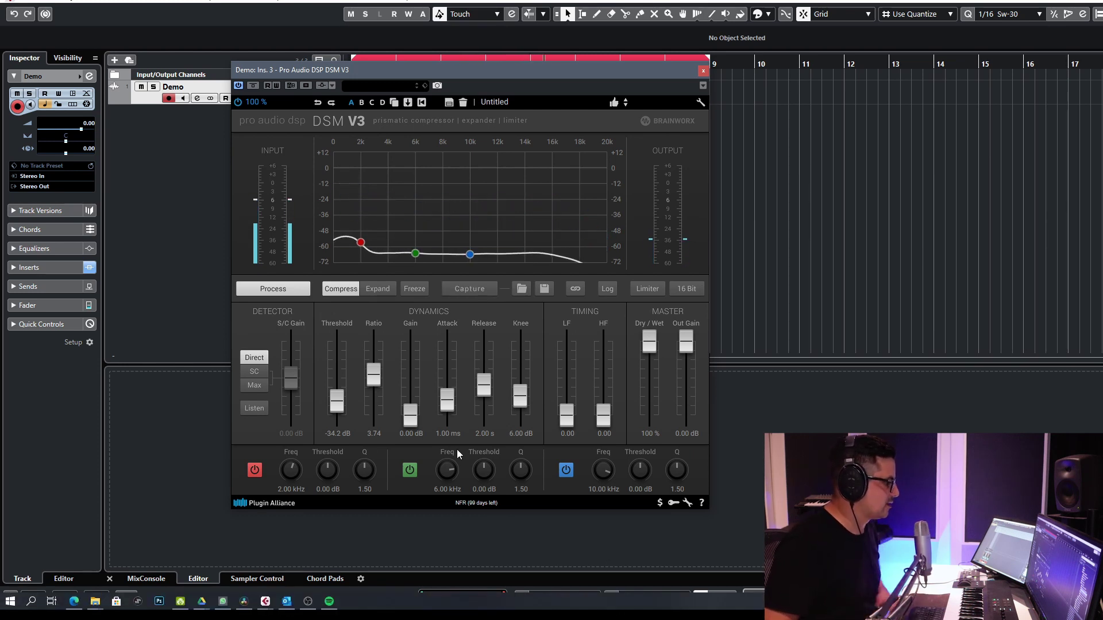
{"action": "left_click_drag", "start_coordinate": [330, 425], "coordinate": [339, 379]}
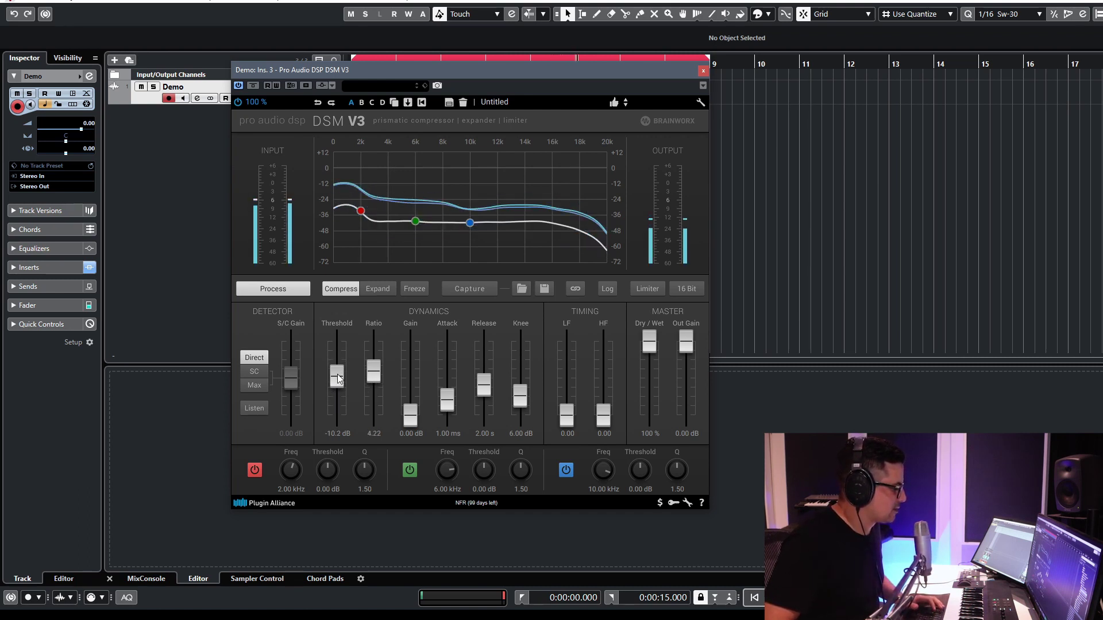
{"action": "left_click_drag", "start_coordinate": [409, 413], "coordinate": [379, 353]}
{"action": "left_click_drag", "start_coordinate": [447, 399], "coordinate": [405, 392]}
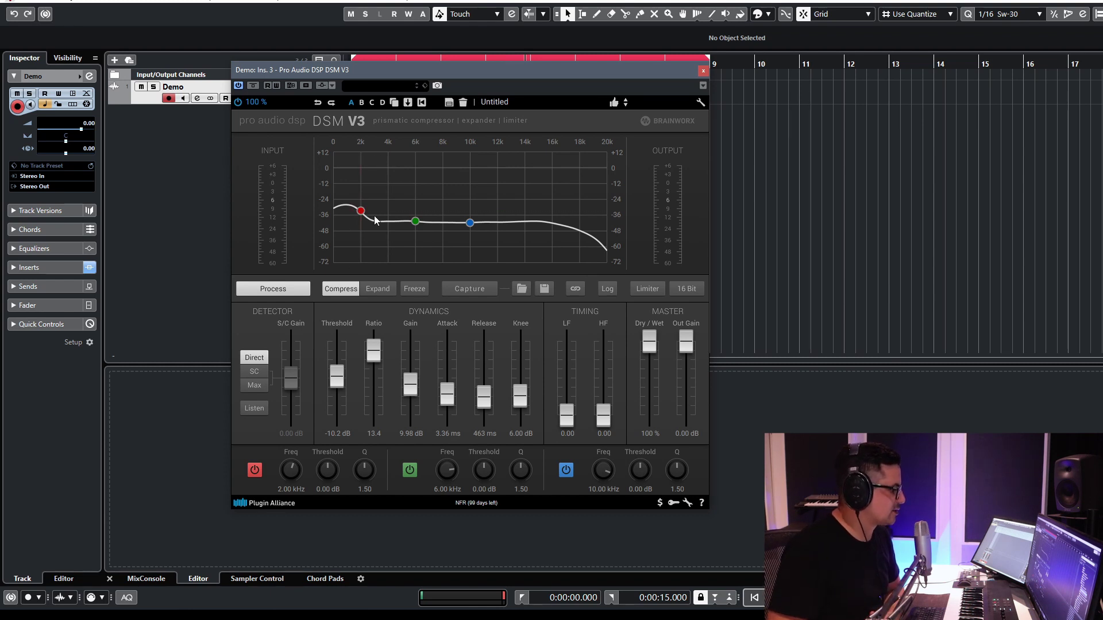
Step: Raise the low band to 10.8 dB, move the high band to 16.5 kHz and mid band to 8.49 kHz
{"action": "mouse_move", "coordinate": [361, 212]}
{"action": "left_mouse_down"}
{"action": "mouse_move", "coordinate": [360, 183]}
{"action": "mouse_move", "coordinate": [365, 208]}
{"action": "left_mouse_up"}
{"action": "left_click_drag", "start_coordinate": [466, 223], "coordinate": [496, 241]}
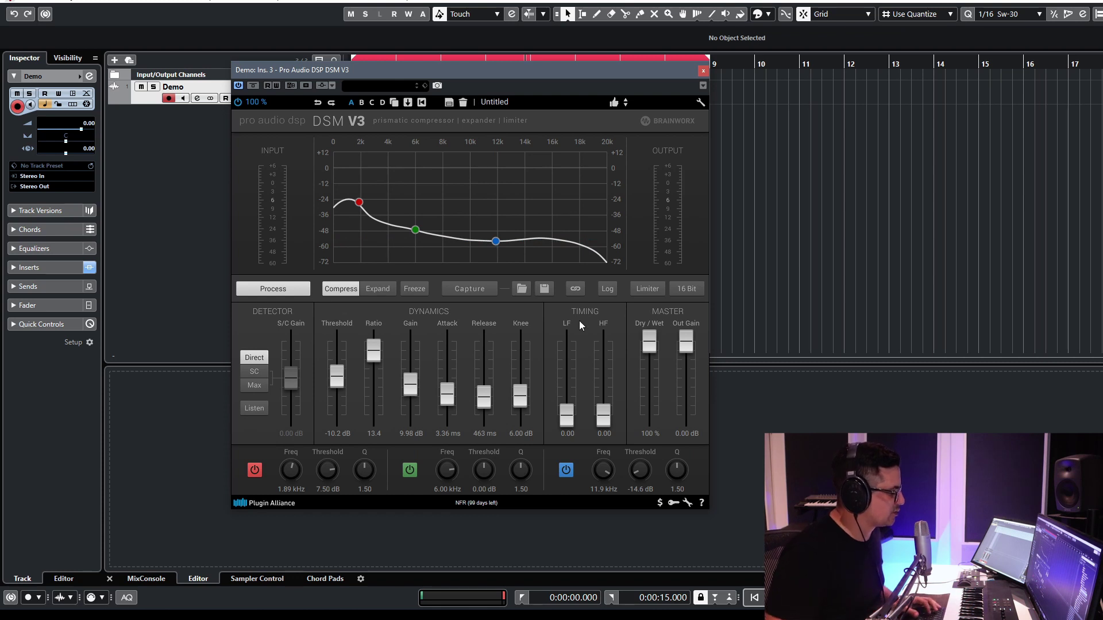
{"action": "key", "text": "space"}
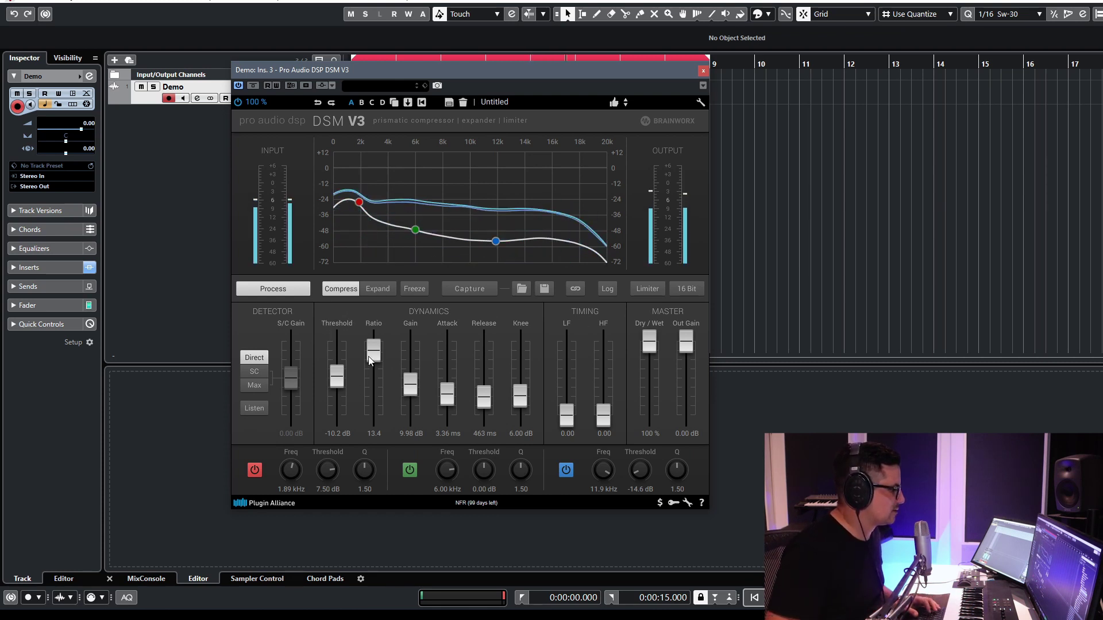
{"action": "left_click_drag", "start_coordinate": [502, 252], "coordinate": [558, 227]}
{"action": "left_click_drag", "start_coordinate": [420, 224], "coordinate": [449, 227]}
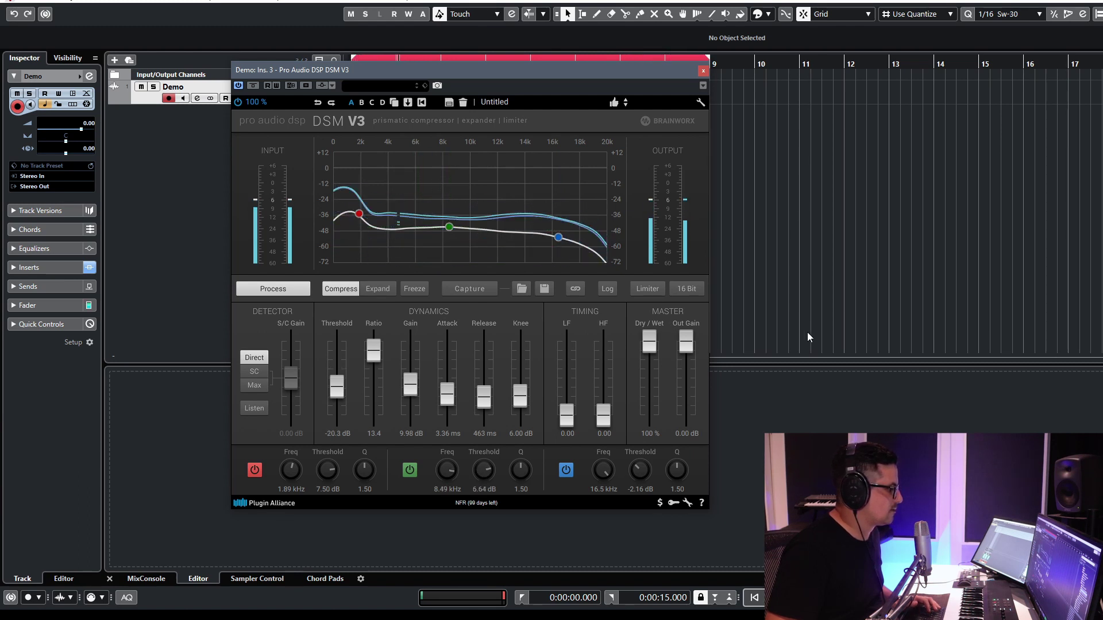
{"action": "key", "text": "space"}
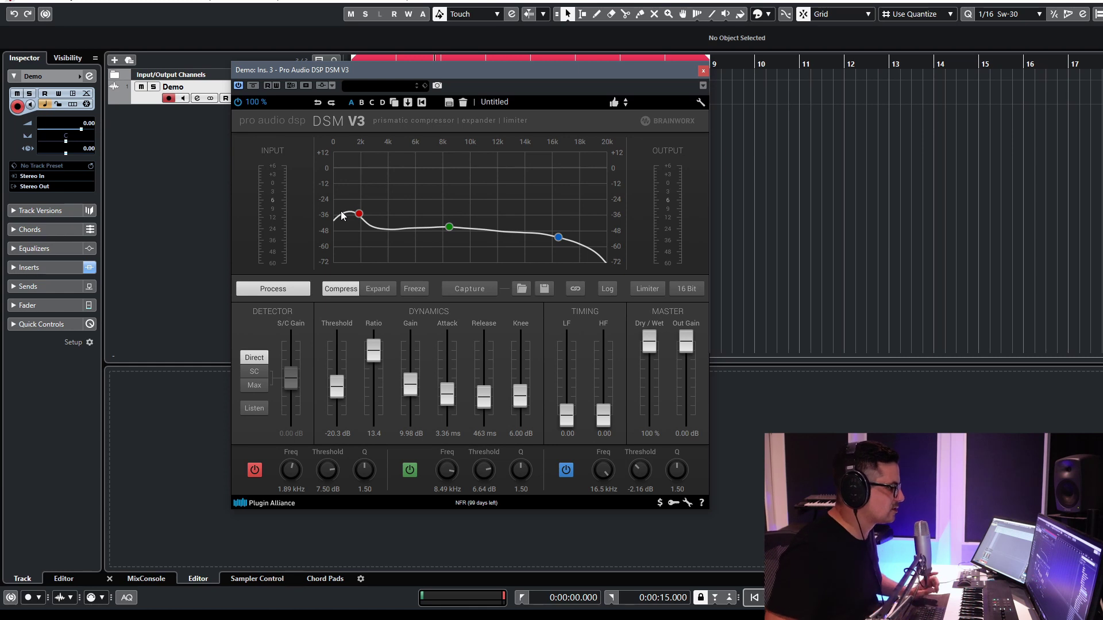
Step: Close DSM V3 and open the Demo channel's VMS Multiband Compressor, Init Preset with bands at 124/744/4027 Hz
{"action": "left_click", "coordinate": [703, 70]}
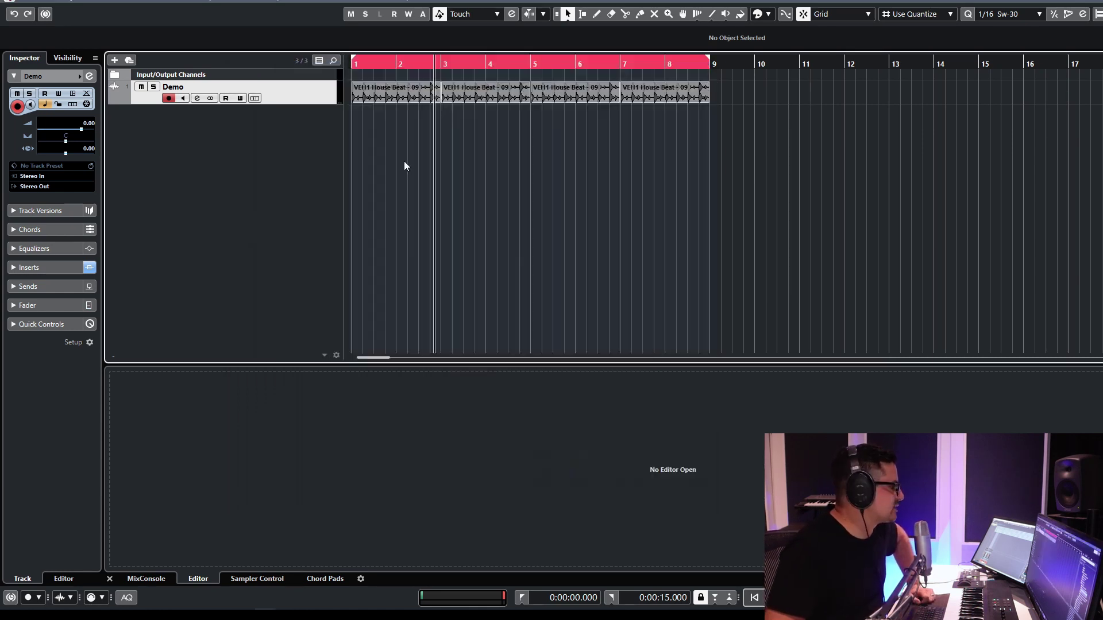
{"action": "left_click", "coordinate": [198, 98]}
{"action": "left_click", "coordinate": [236, 227]}
{"action": "left_click", "coordinate": [239, 216], "text": "shift"}
{"action": "left_click", "coordinate": [238, 213]}
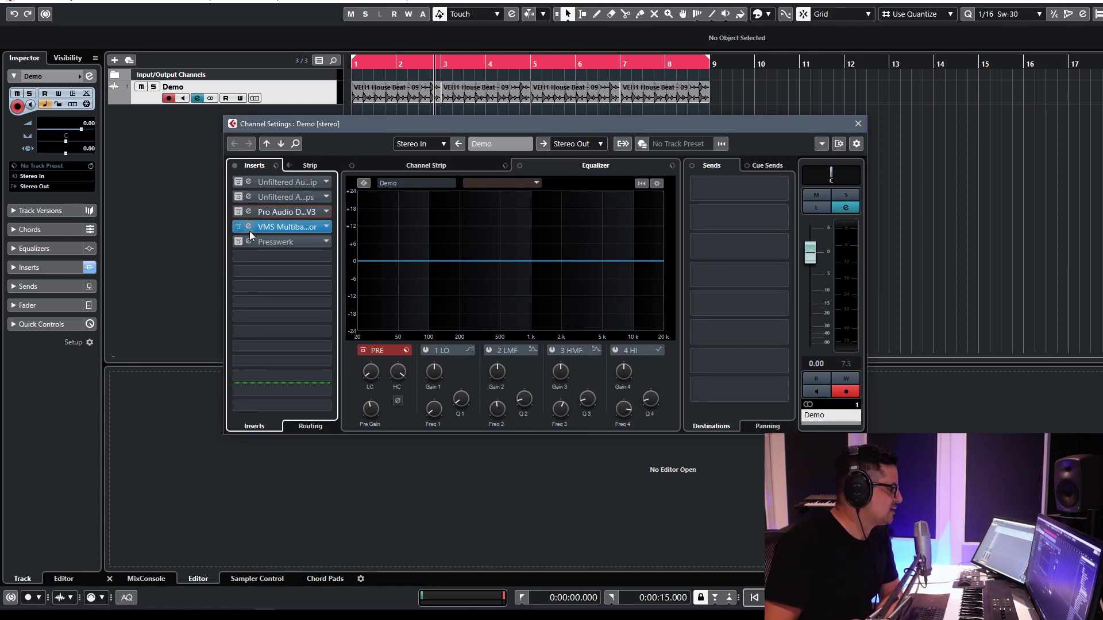
{"action": "left_click", "coordinate": [248, 228]}
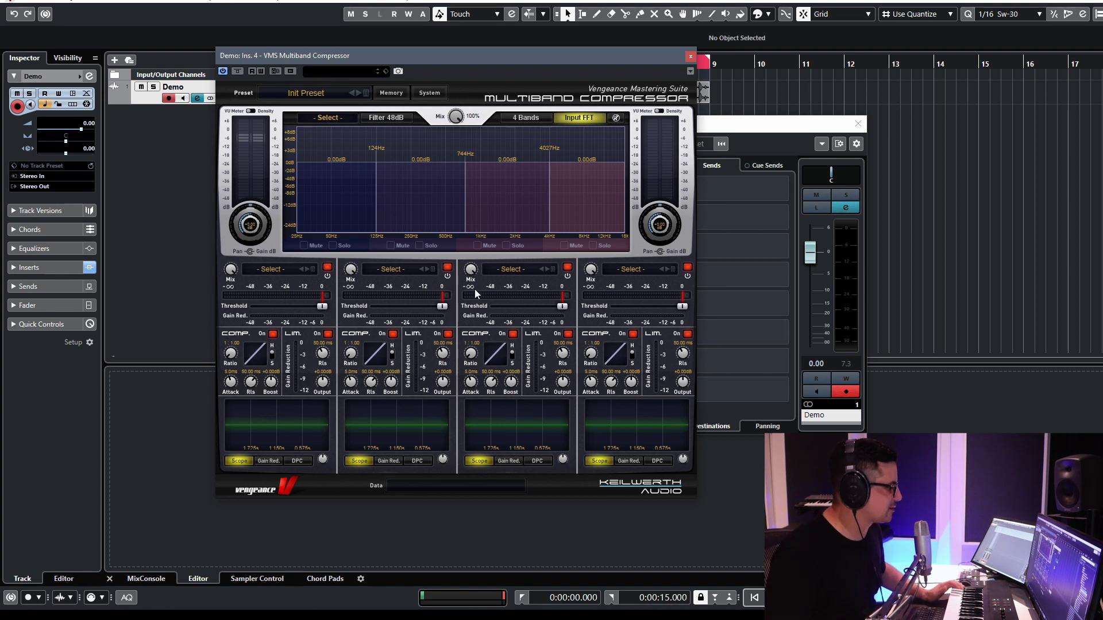
{"action": "mouse_move", "coordinate": [461, 127]}
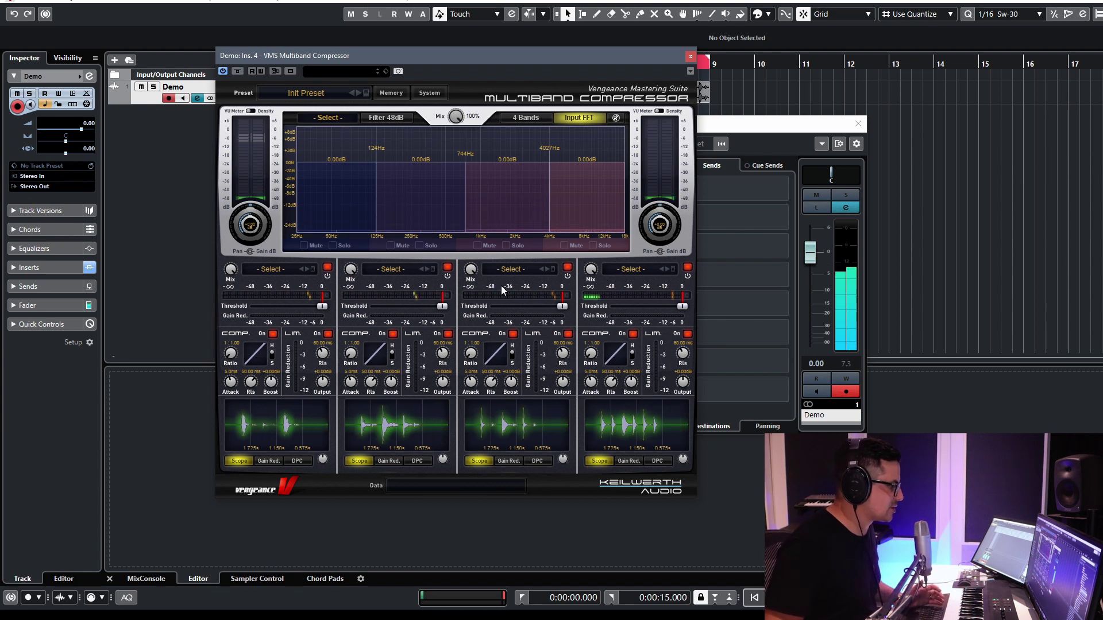
Step: Step through the Dance Master 1, 2 and 3 presets and return to Dance Master 1
{"action": "left_click", "coordinate": [358, 92]}
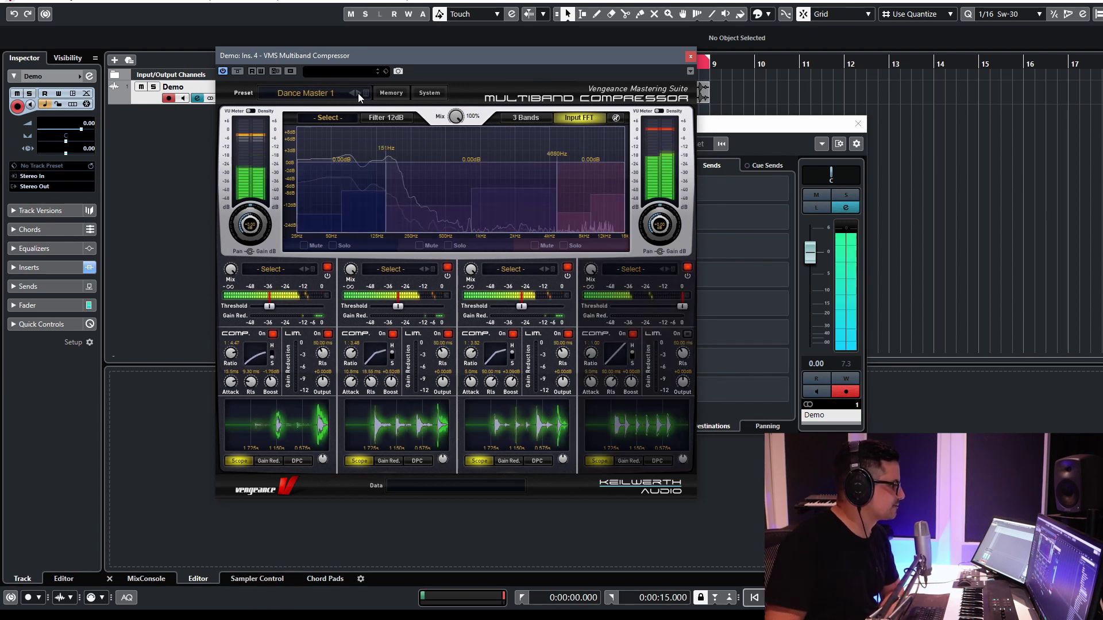
{"action": "left_click", "coordinate": [357, 93]}
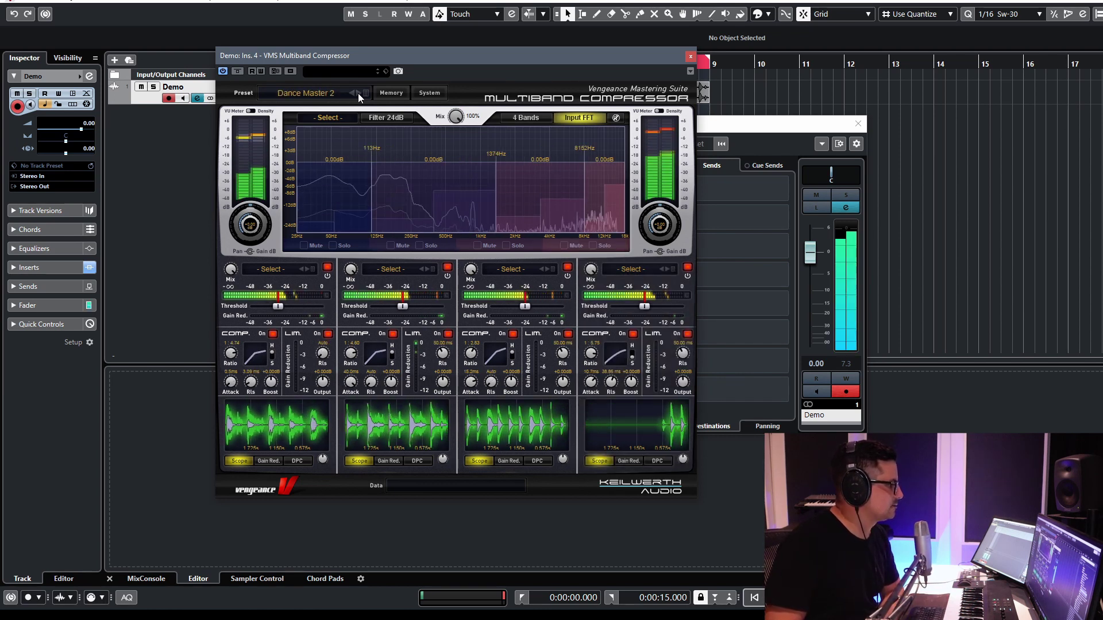
{"action": "left_click", "coordinate": [357, 93]}
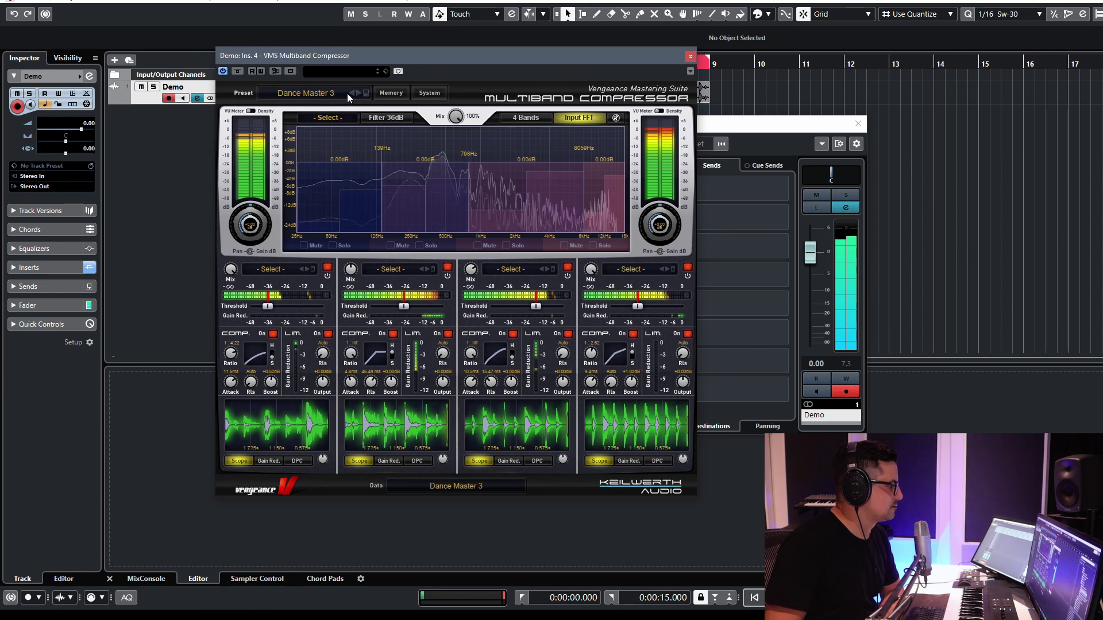
{"action": "double_click", "coordinate": [350, 93]}
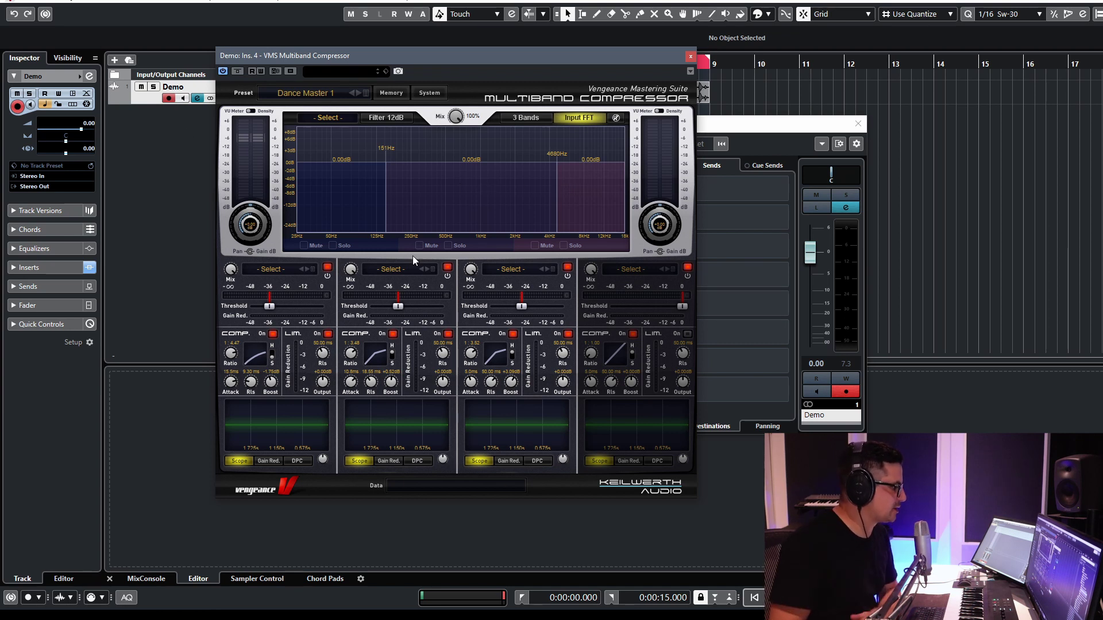
Step: Play and stop the loop through Dance Master 1, then open the crossover filter slope list
{"action": "key", "text": "space"}
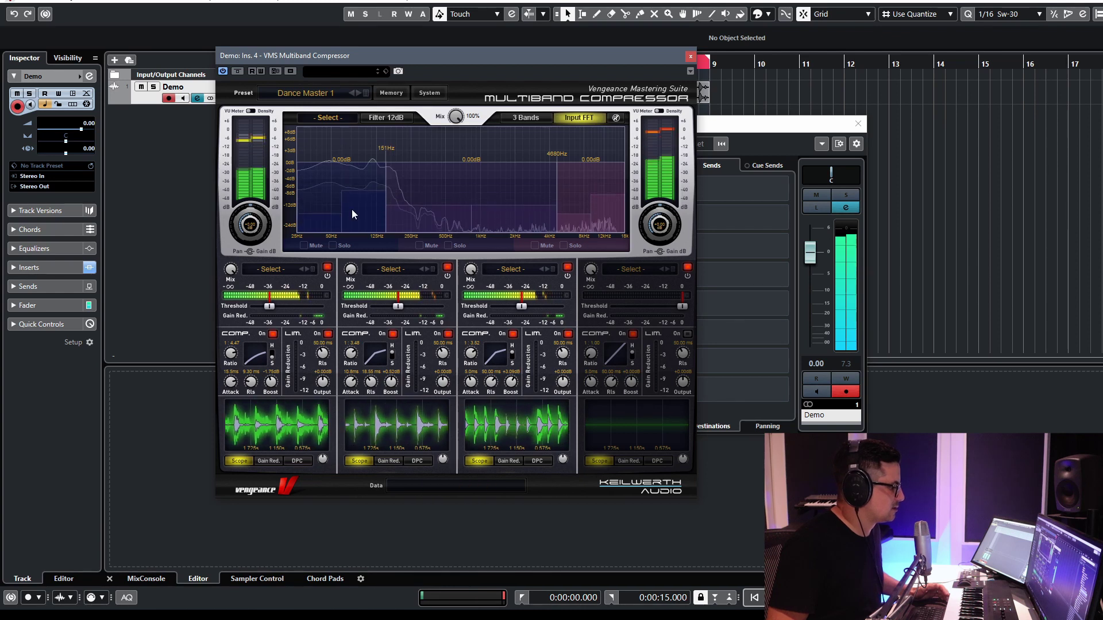
{"action": "key", "text": "space"}
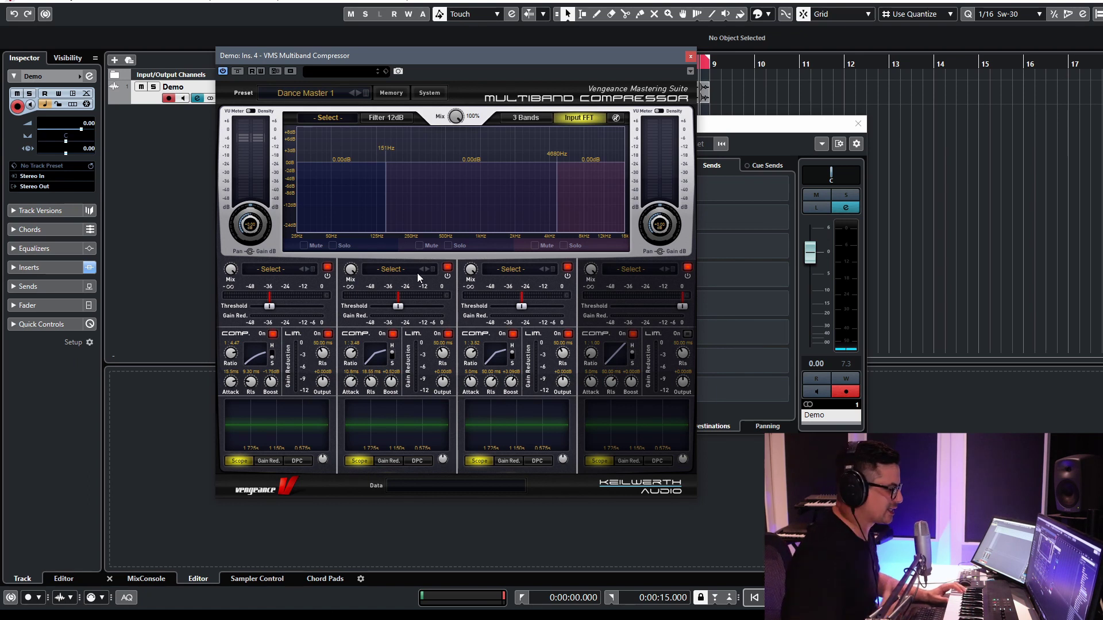
{"action": "left_click", "coordinate": [383, 120]}
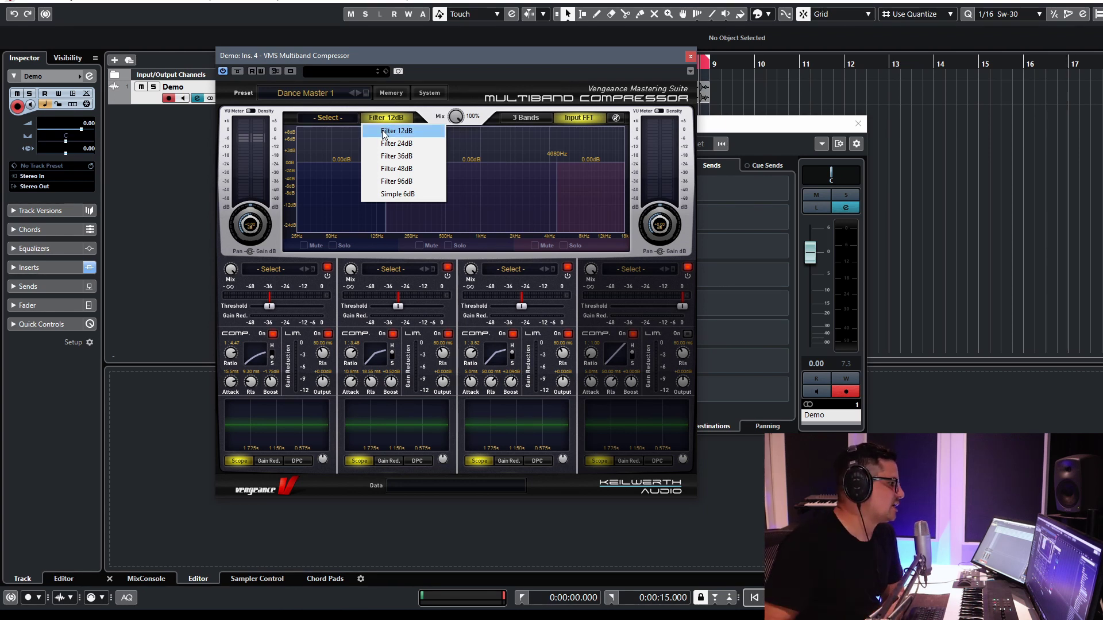
{"action": "left_click", "coordinate": [378, 194]}
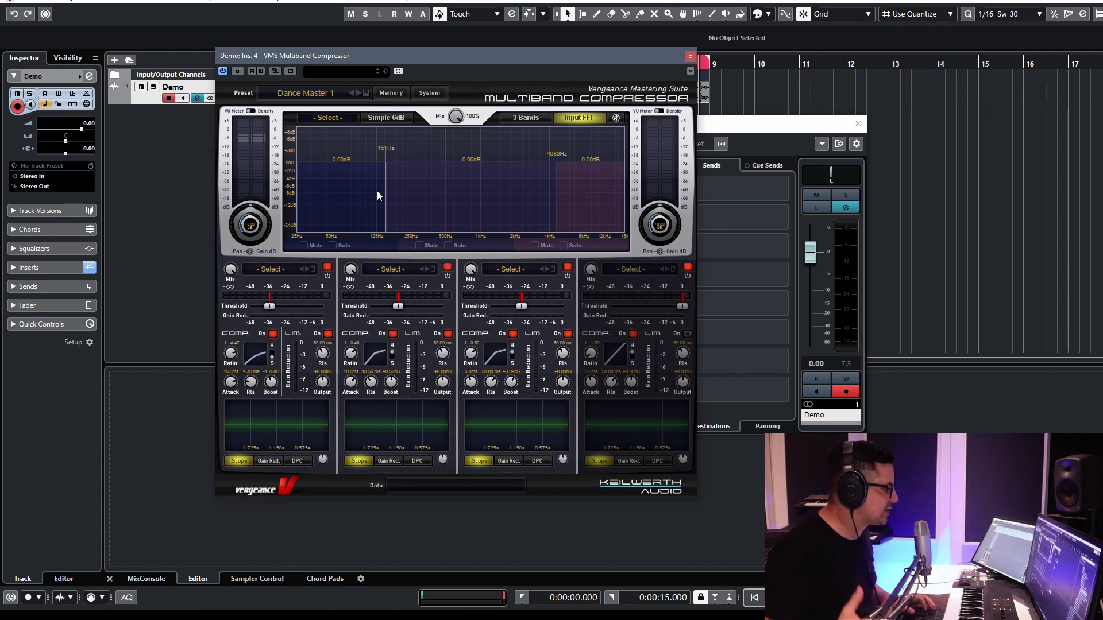
{"action": "key", "text": "space"}
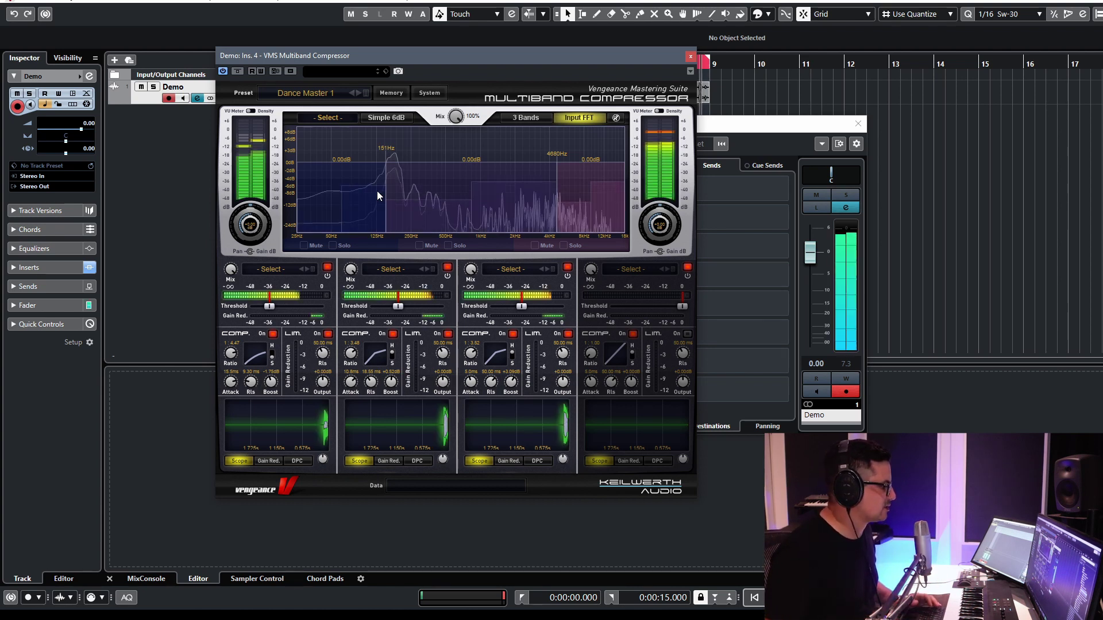
{"action": "left_click", "coordinate": [399, 119]}
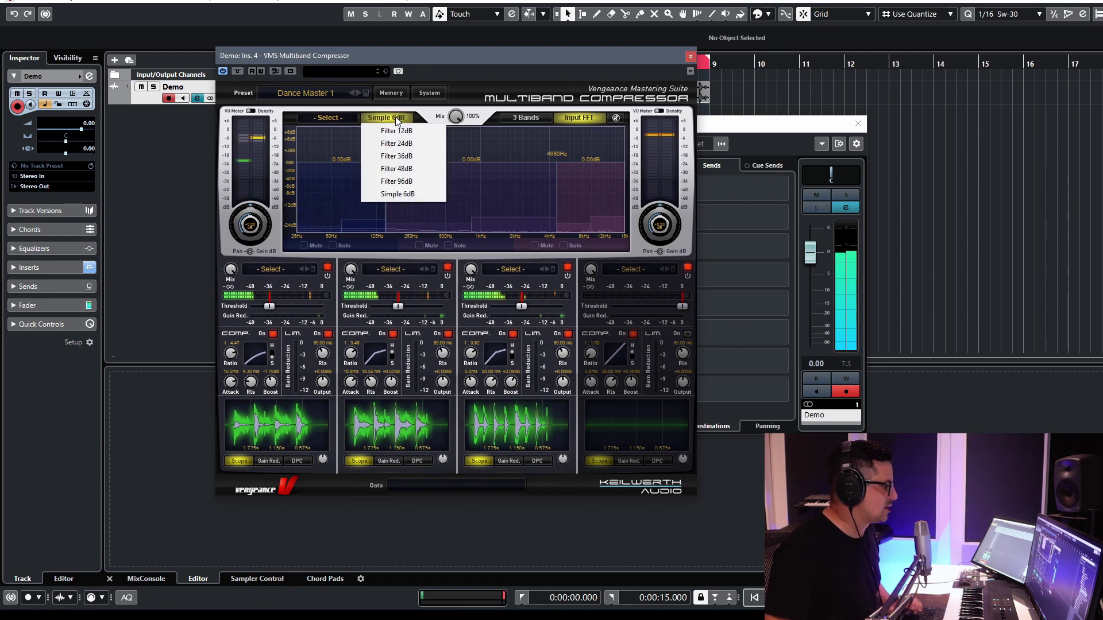
{"action": "left_click", "coordinate": [400, 180]}
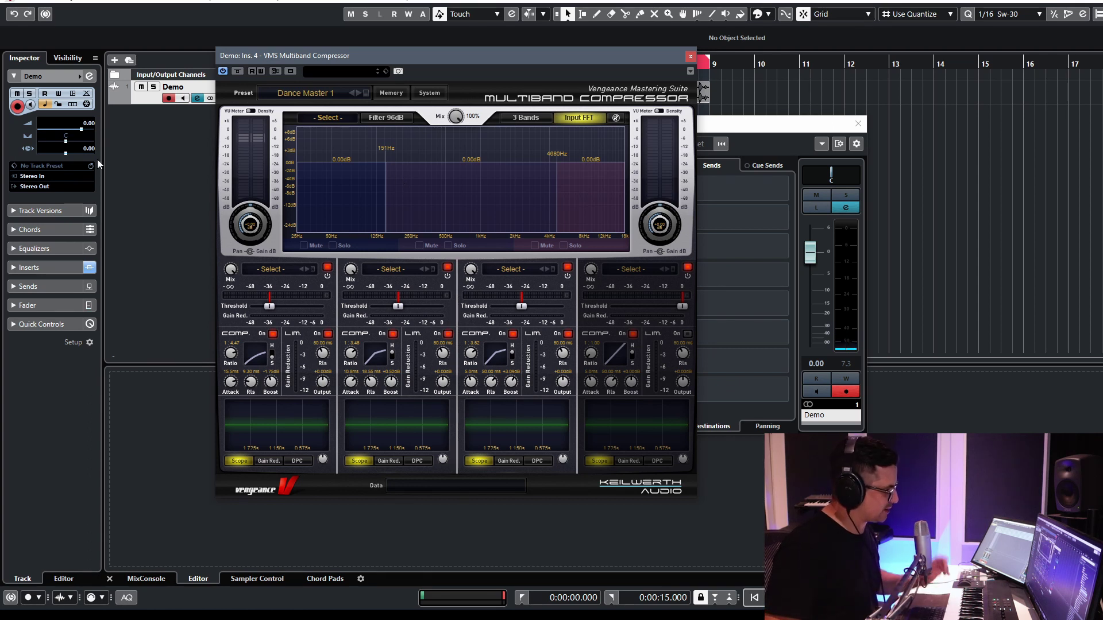
{"action": "left_click_drag", "start_coordinate": [385, 178], "coordinate": [353, 186]}
{"action": "key", "text": "space"}
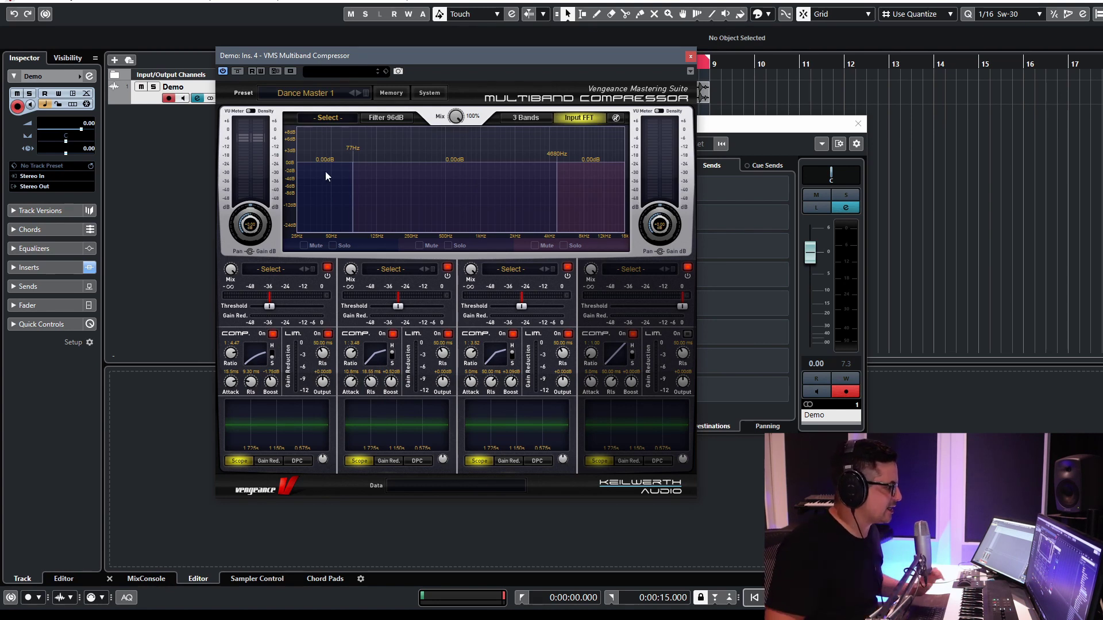
{"action": "left_click", "coordinate": [354, 188]}
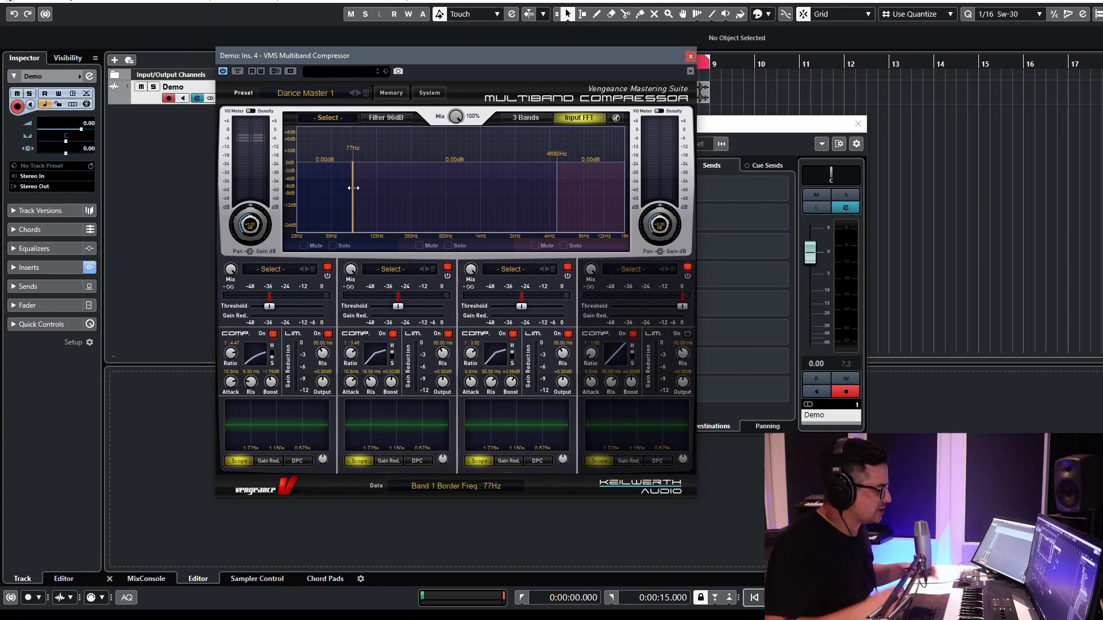
{"action": "mouse_move", "coordinate": [354, 188]}
{"action": "left_mouse_down"}
{"action": "mouse_move", "coordinate": [371, 188]}
{"action": "mouse_move", "coordinate": [350, 188]}
{"action": "left_mouse_up"}
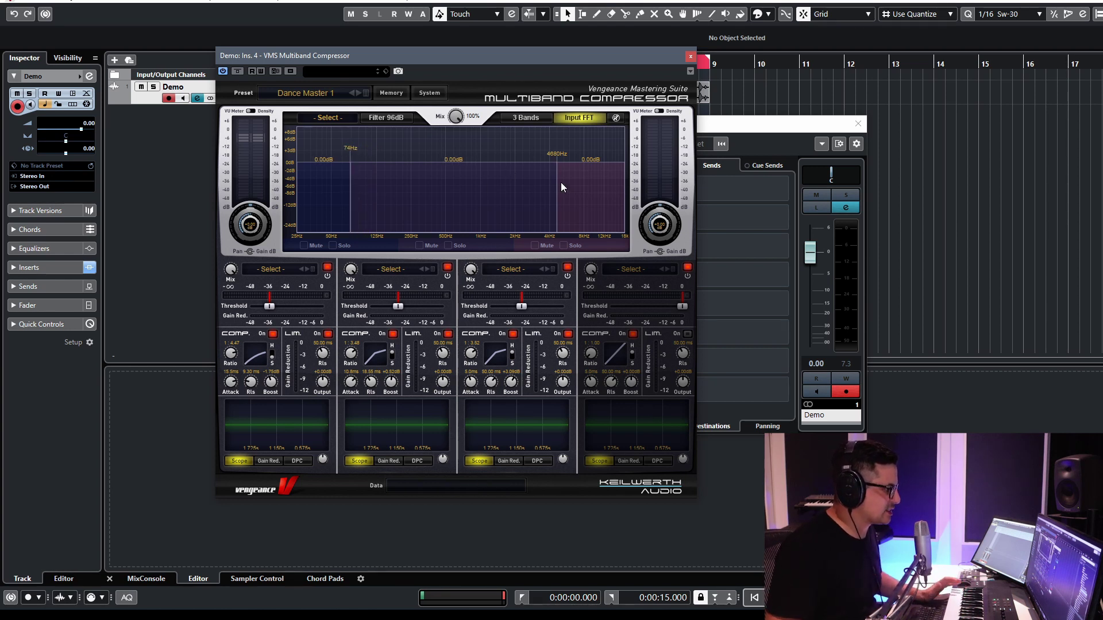
{"action": "left_click_drag", "start_coordinate": [557, 181], "coordinate": [452, 184]}
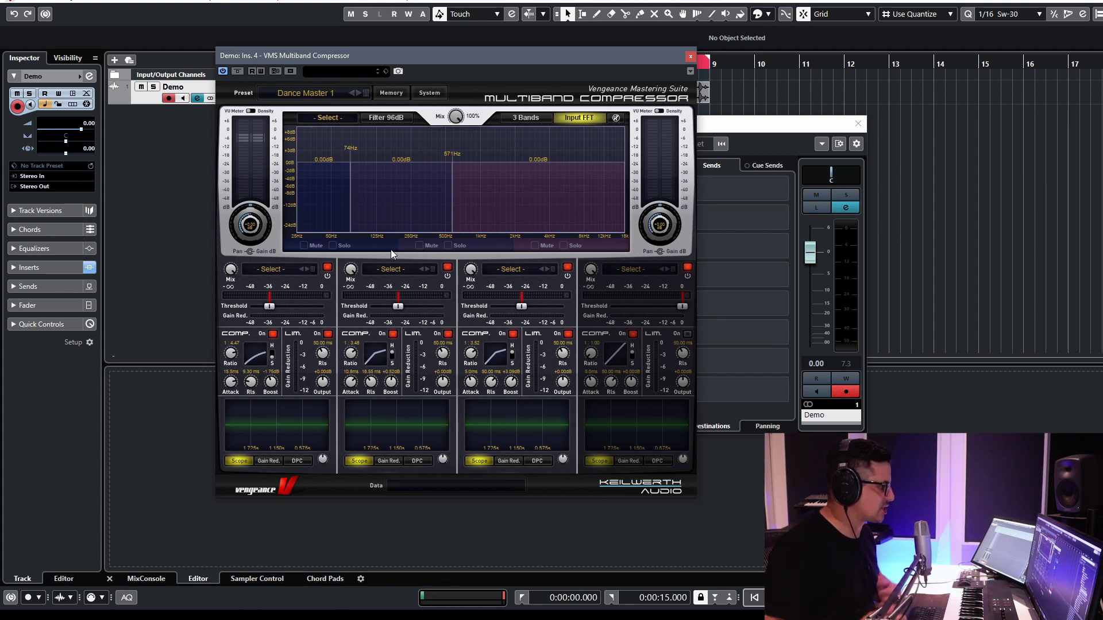
{"action": "left_click", "coordinate": [358, 93]}
{"action": "left_click", "coordinate": [351, 93]}
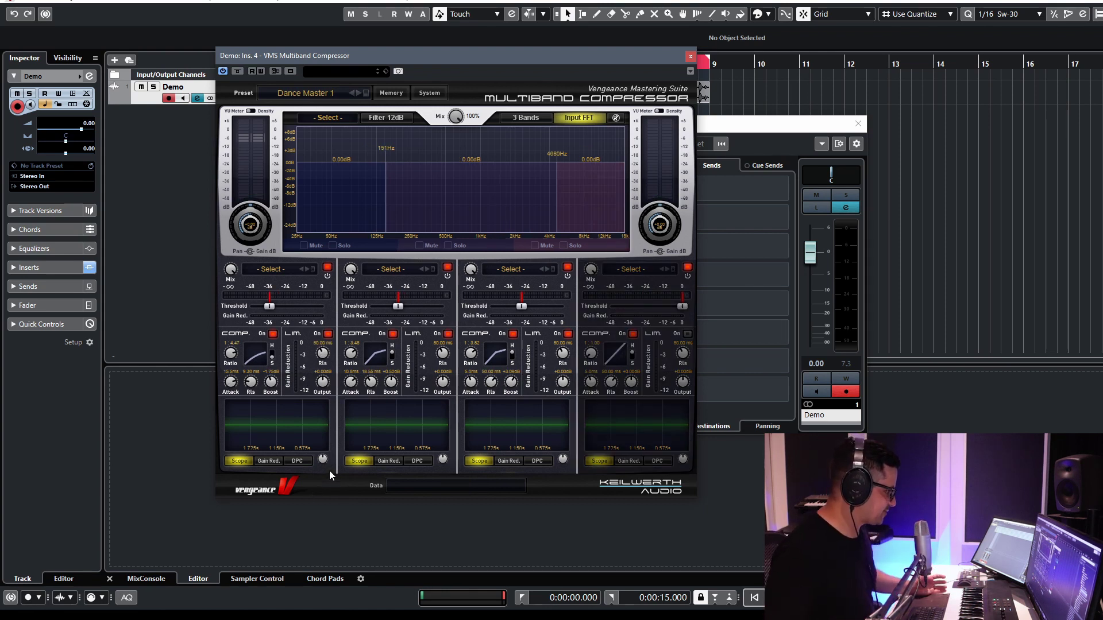
Step: Turn on DPC for bands 1, 2 and 3
{"action": "left_click", "coordinate": [308, 461]}
{"action": "left_click", "coordinate": [417, 461]}
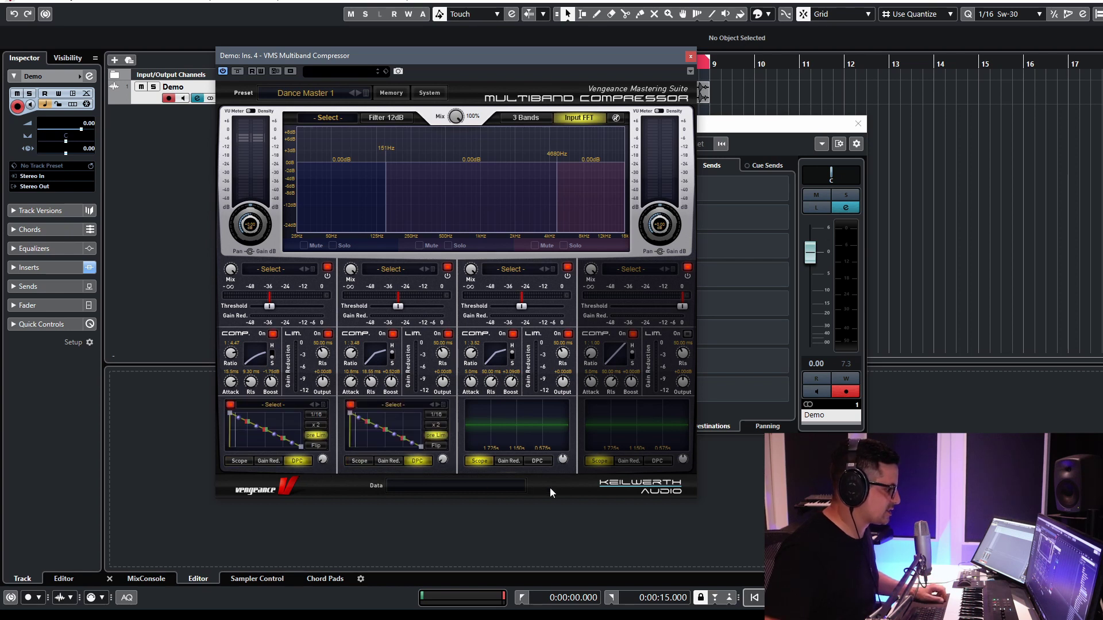
{"action": "left_click", "coordinate": [540, 461]}
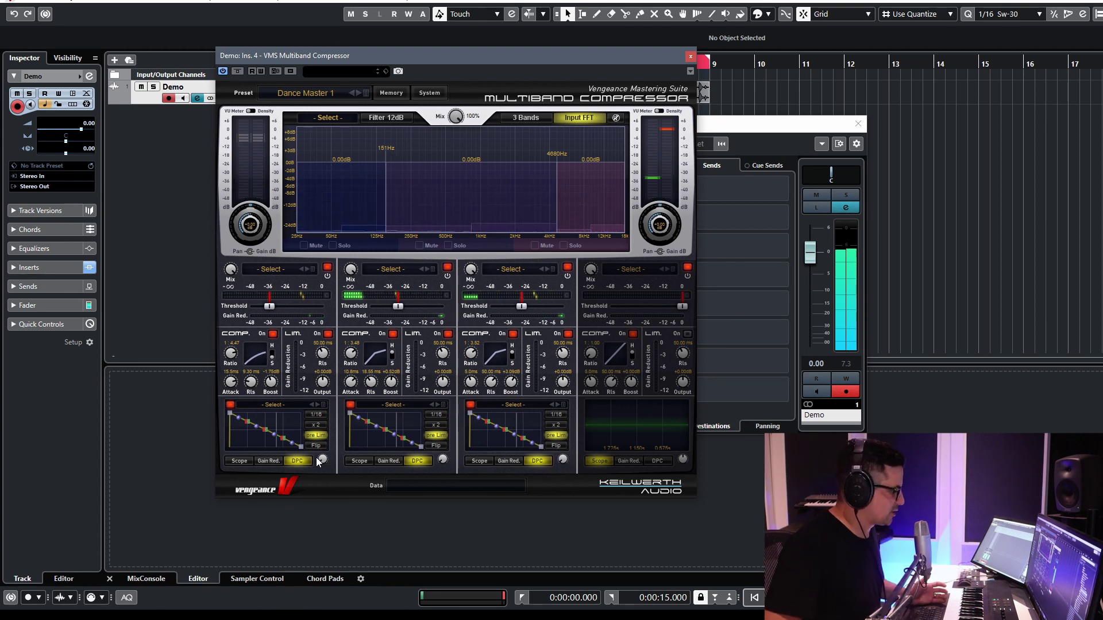
Step: Set band 2's DPC rate to 1/4 and its pattern to Go Offbeat Go
{"action": "mouse_move", "coordinate": [321, 459]}
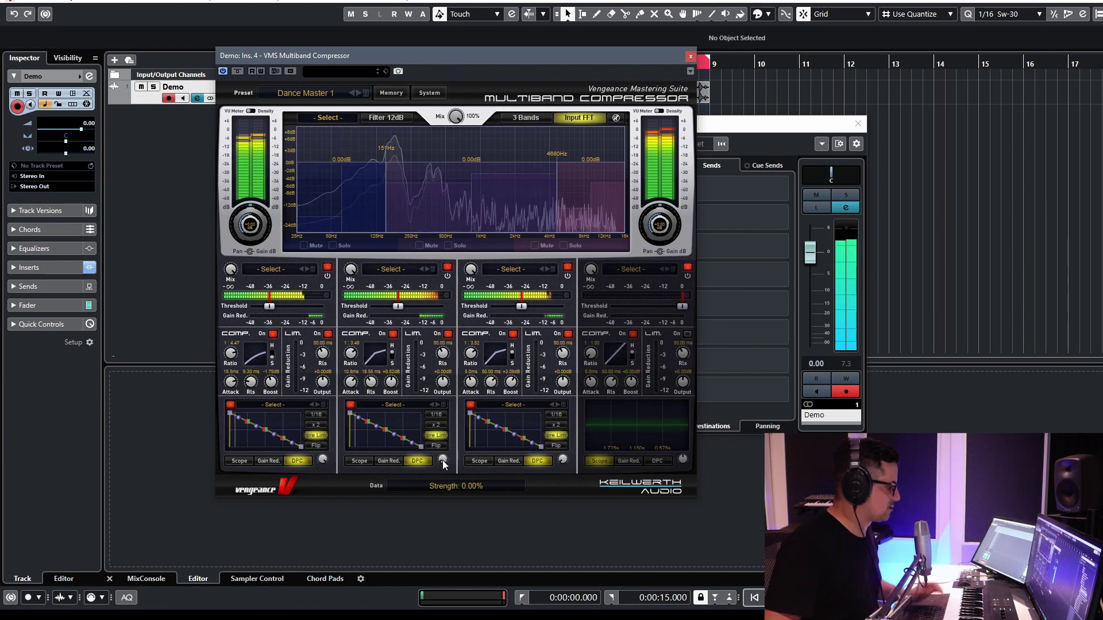
{"action": "mouse_move", "coordinate": [442, 461]}
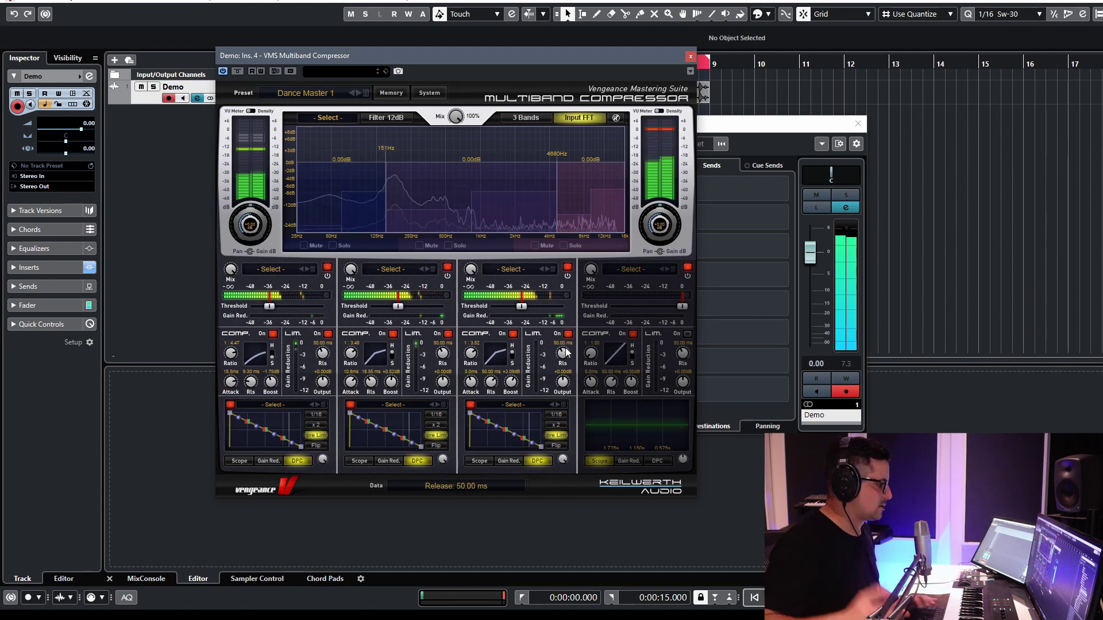
{"action": "mouse_move", "coordinate": [566, 352]}
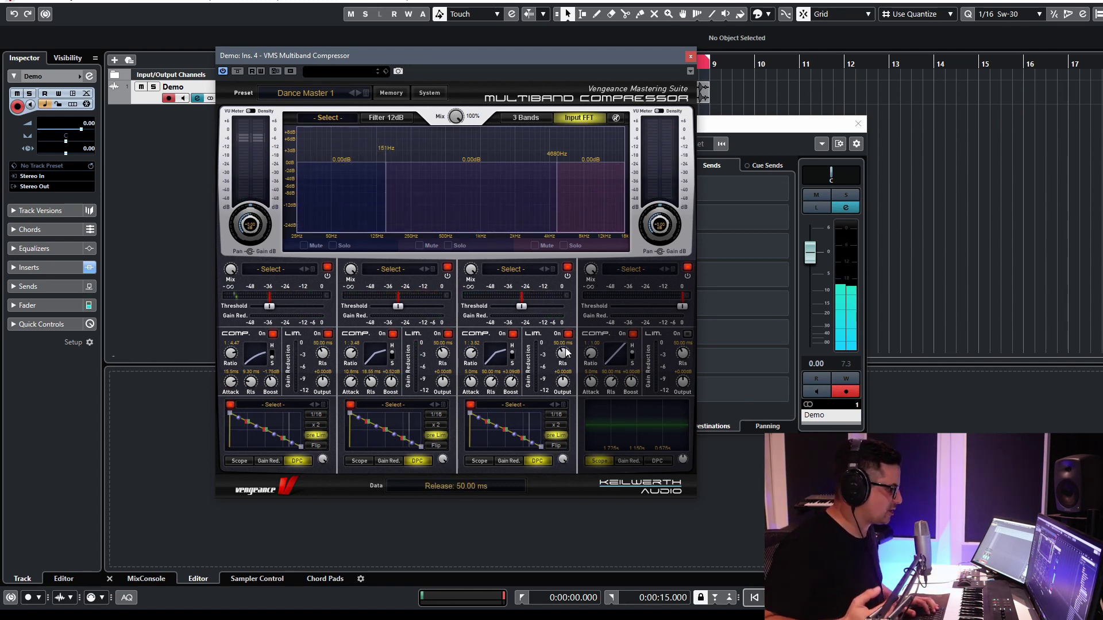
{"action": "mouse_move", "coordinate": [462, 394]}
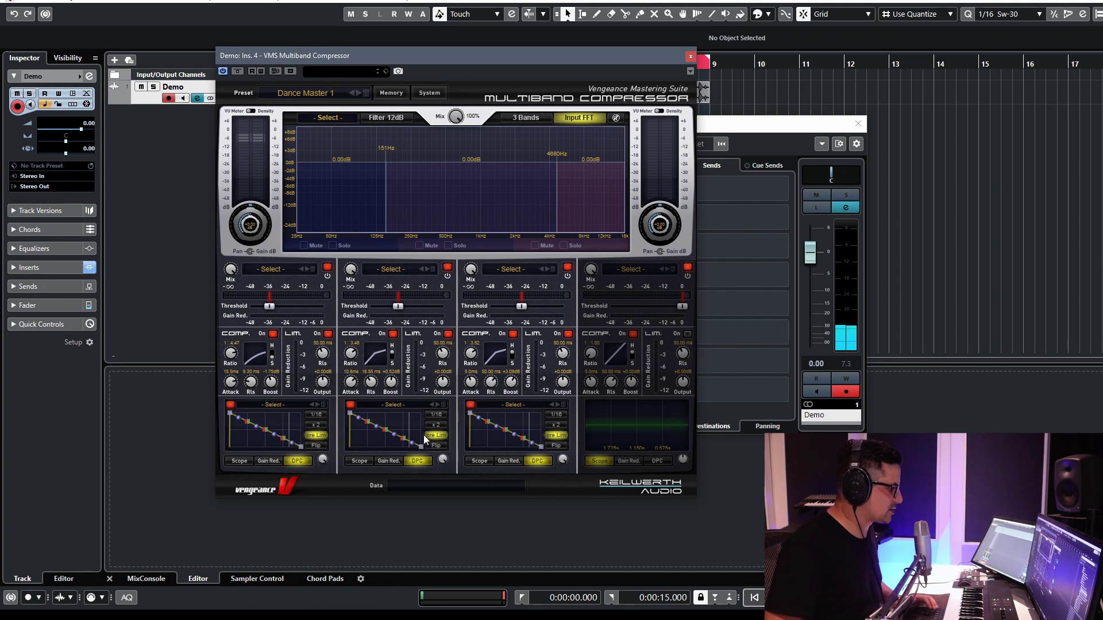
{"action": "left_click", "coordinate": [437, 421]}
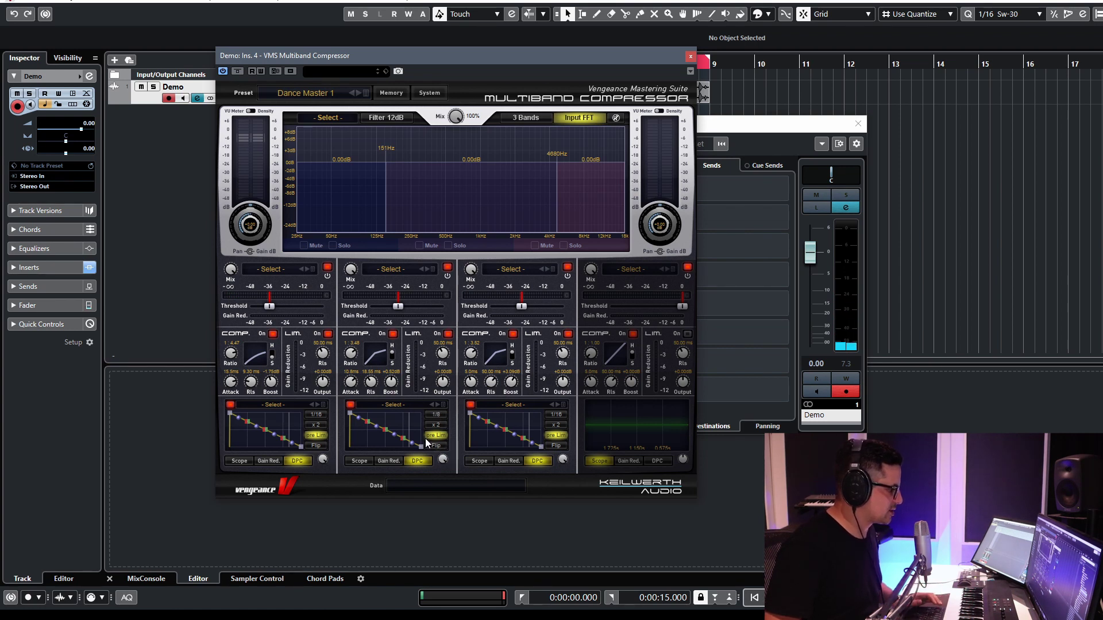
{"action": "left_click", "coordinate": [437, 405]}
{"action": "left_click", "coordinate": [438, 405]}
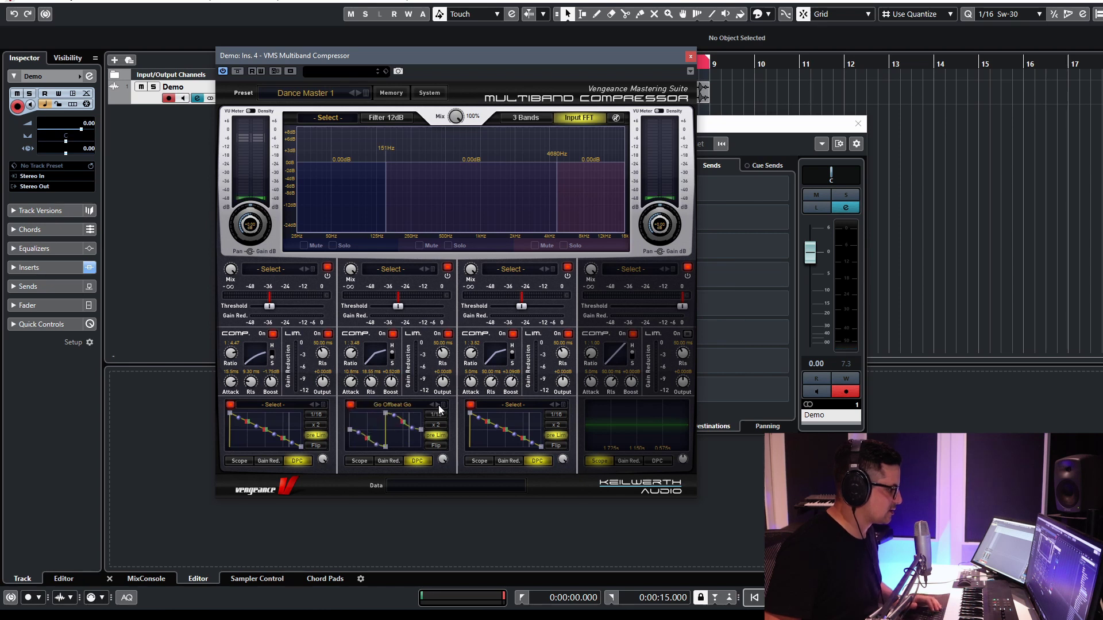
Step: Step band 3's DPC pattern to Offbeat Bouncer 2 and double its pattern rate
{"action": "left_click", "coordinate": [558, 404]}
{"action": "left_click", "coordinate": [558, 404]}
{"action": "left_click", "coordinate": [556, 444]}
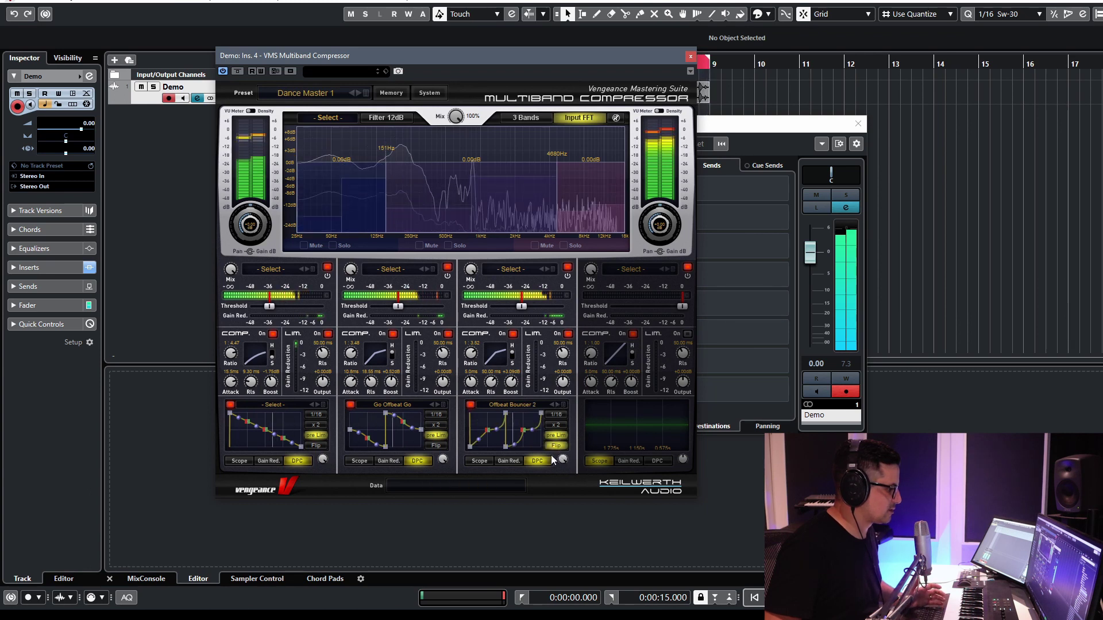
{"action": "left_click", "coordinate": [556, 414]}
{"action": "left_click", "coordinate": [556, 414]}
{"action": "left_click", "coordinate": [556, 425]}
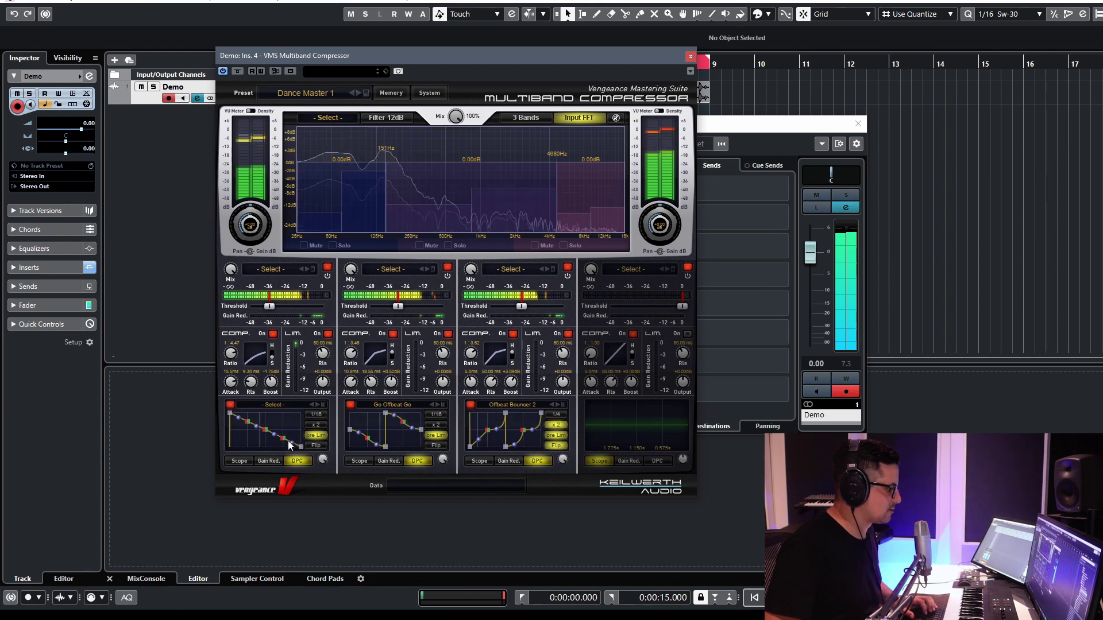
Step: Set band 1's pattern to Rolling Bassline 2 and turn off band 3's pre-limiter
{"action": "left_click", "coordinate": [319, 404]}
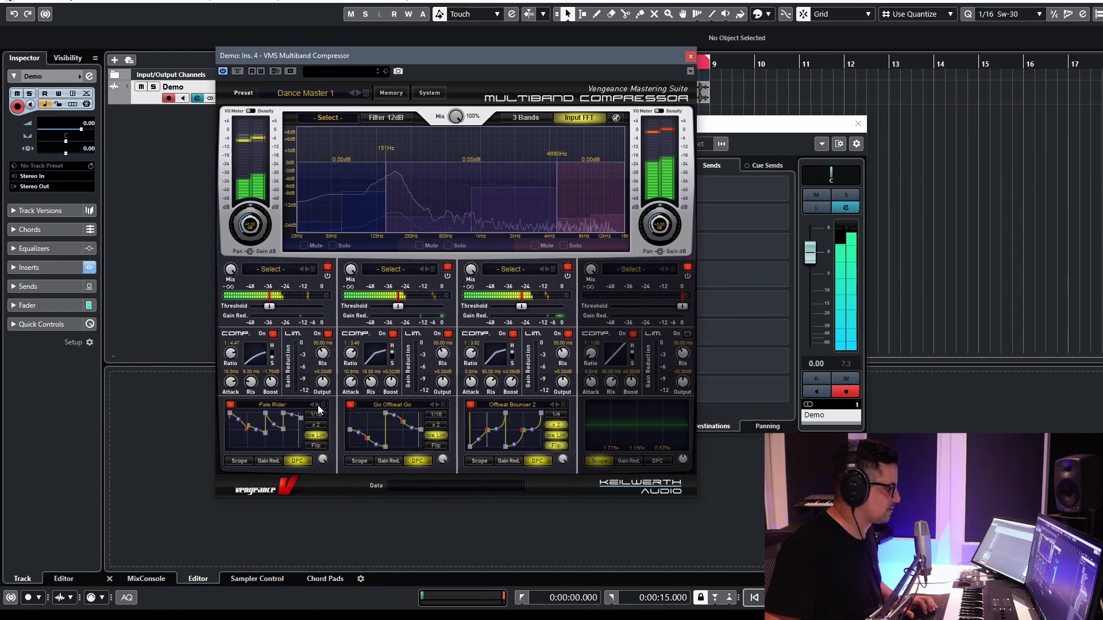
{"action": "left_click", "coordinate": [318, 405]}
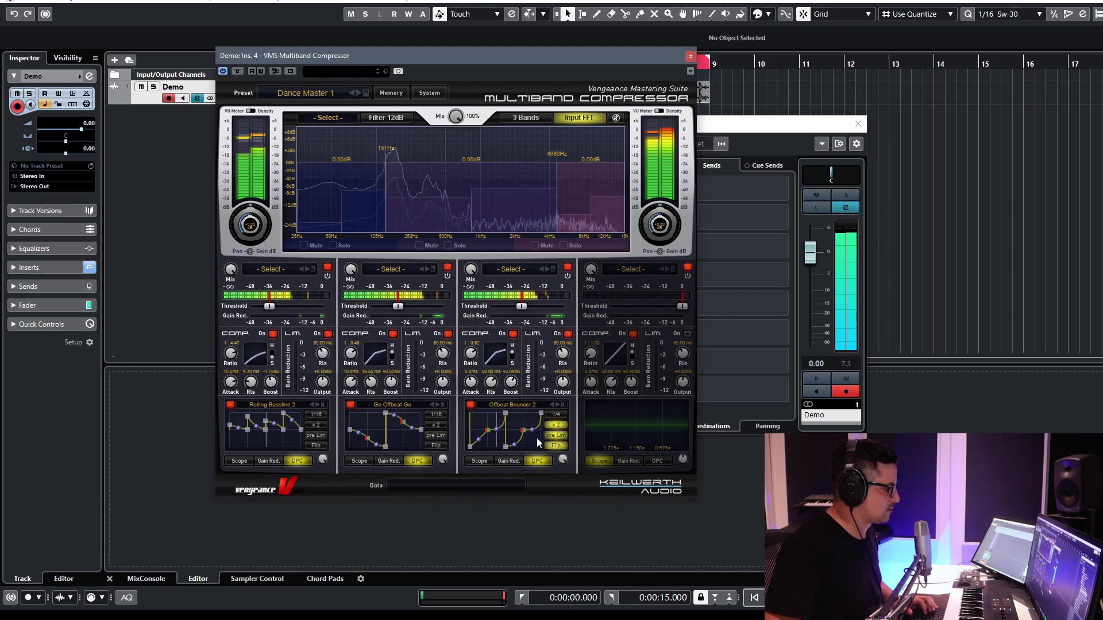
{"action": "left_click", "coordinate": [555, 434]}
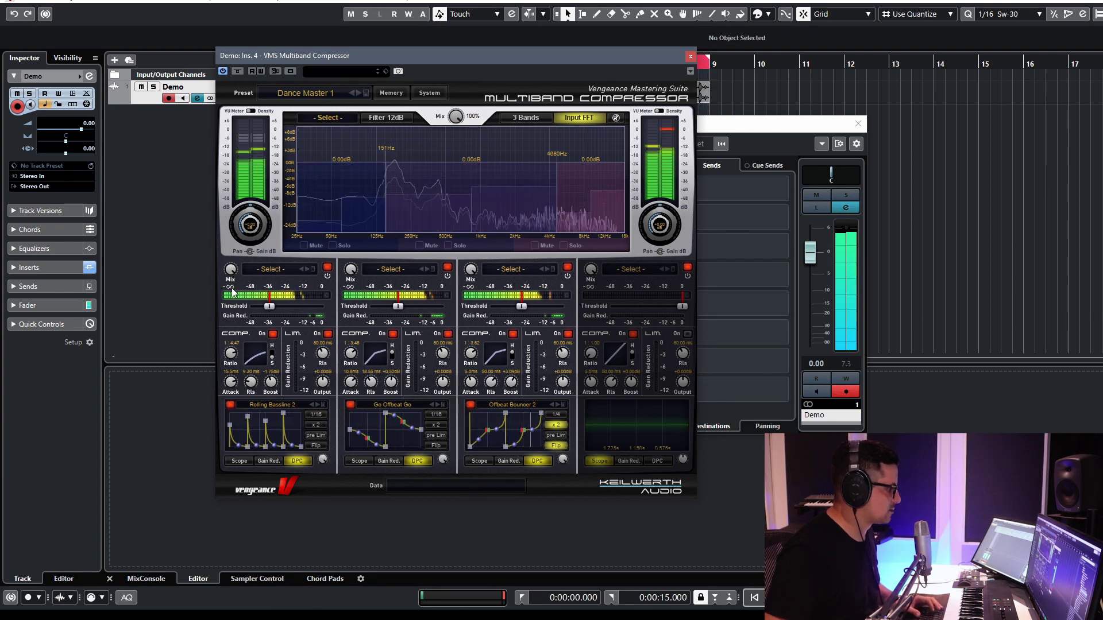
Step: Lower band 1's threshold to -48 dB and enable pre-limiting on bands 1, 2 and 3
{"action": "mouse_move", "coordinate": [268, 306]}
{"action": "left_mouse_down"}
{"action": "mouse_move", "coordinate": [198, 305]}
{"action": "mouse_move", "coordinate": [277, 304]}
{"action": "mouse_move", "coordinate": [259, 305]}
{"action": "left_mouse_up"}
{"action": "left_click", "coordinate": [315, 436]}
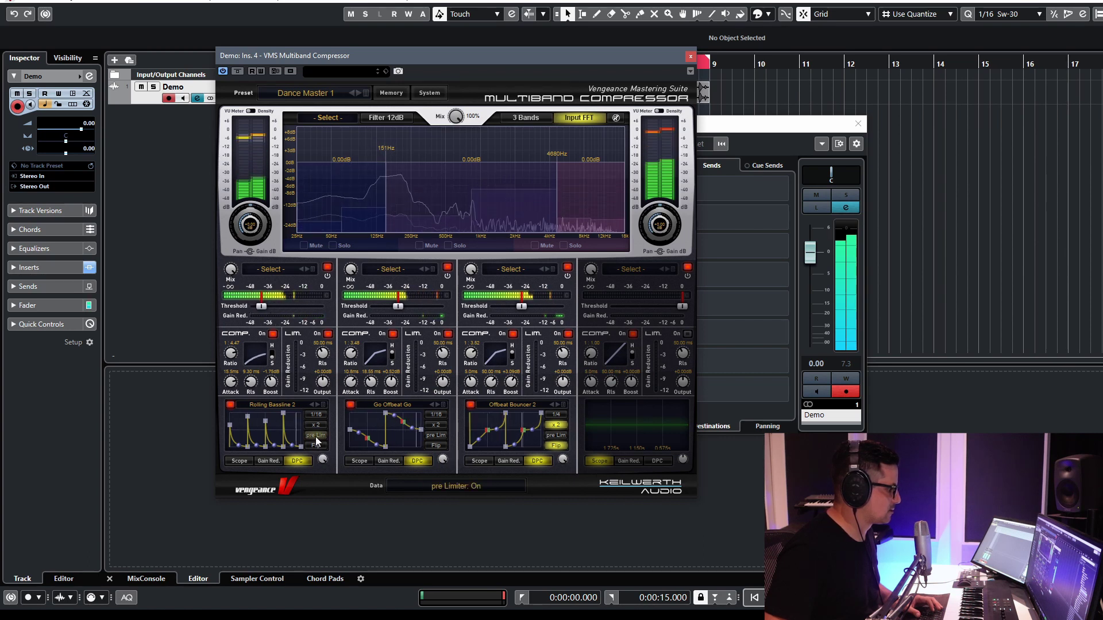
{"action": "left_click", "coordinate": [436, 435]}
{"action": "left_click", "coordinate": [555, 436]}
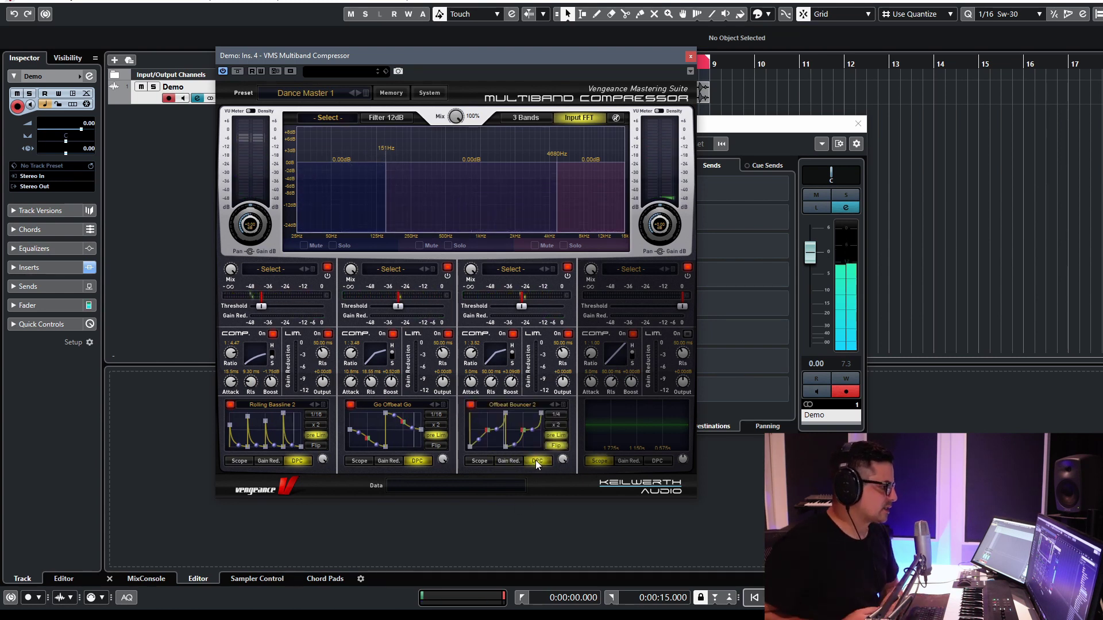
{"action": "mouse_move", "coordinate": [549, 306]}
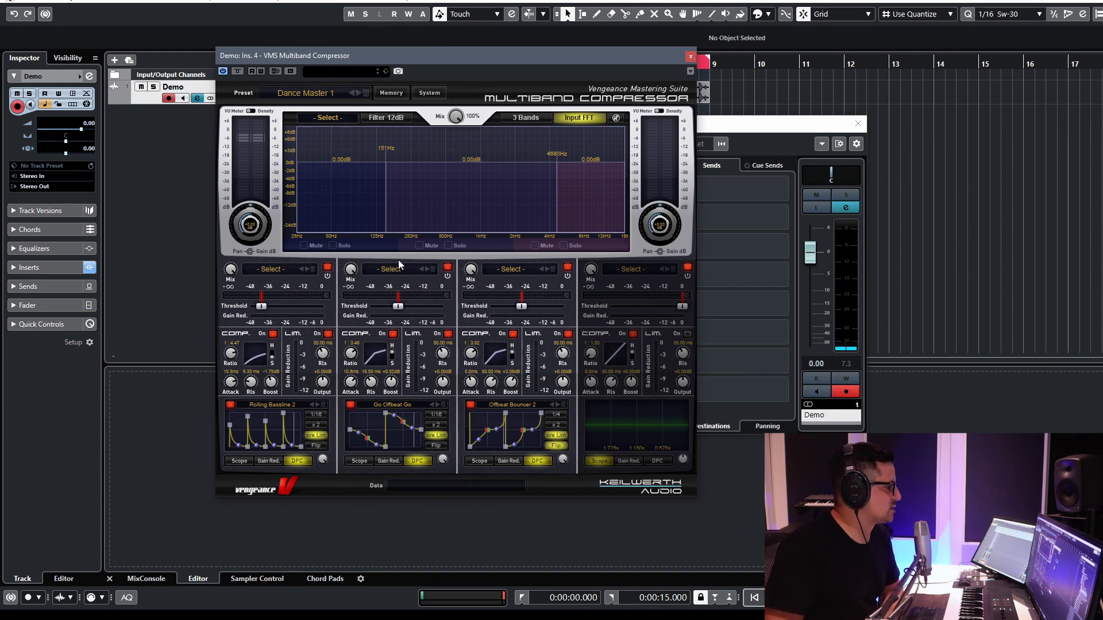
Step: Close the multiband compressor, re-enable the Presswerk insert and open its editor
{"action": "left_click", "coordinate": [691, 55]}
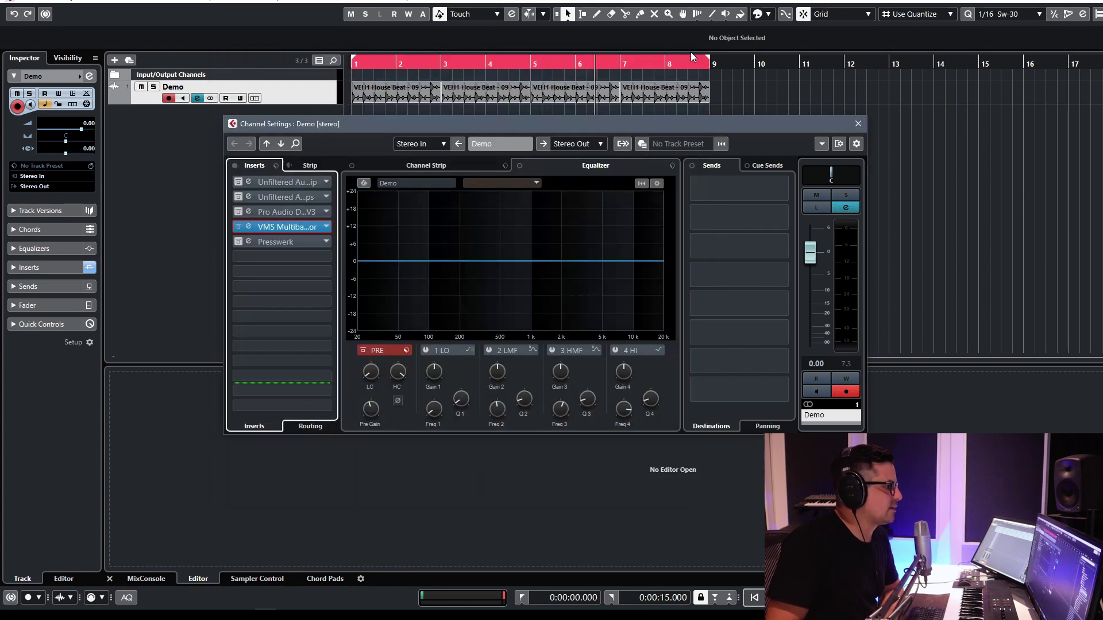
{"action": "left_click", "coordinate": [238, 242]}
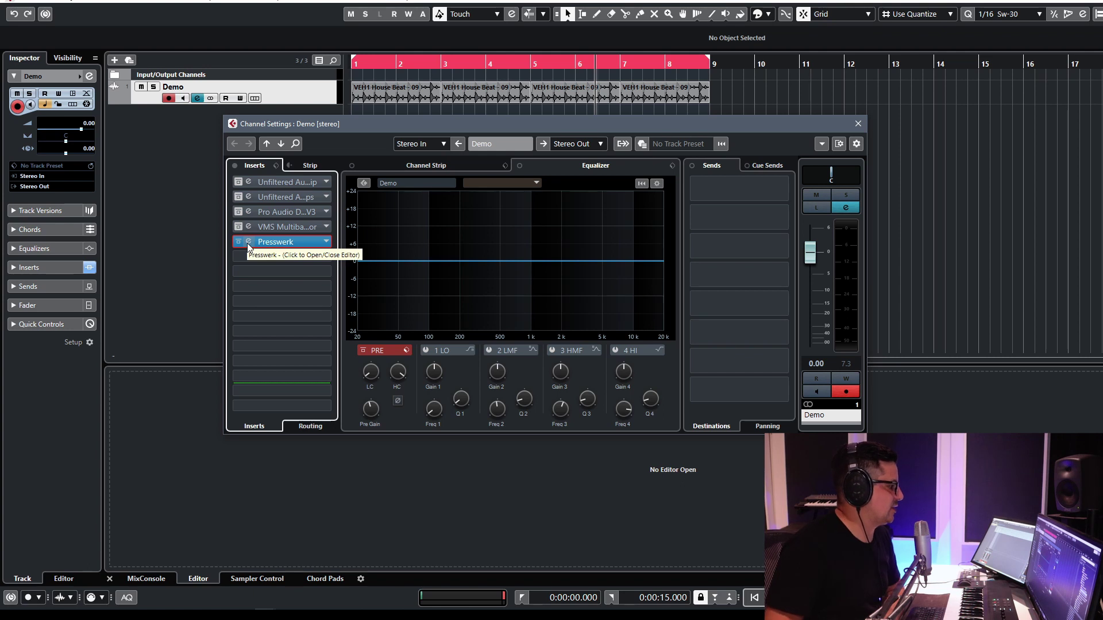
{"action": "left_click", "coordinate": [248, 244]}
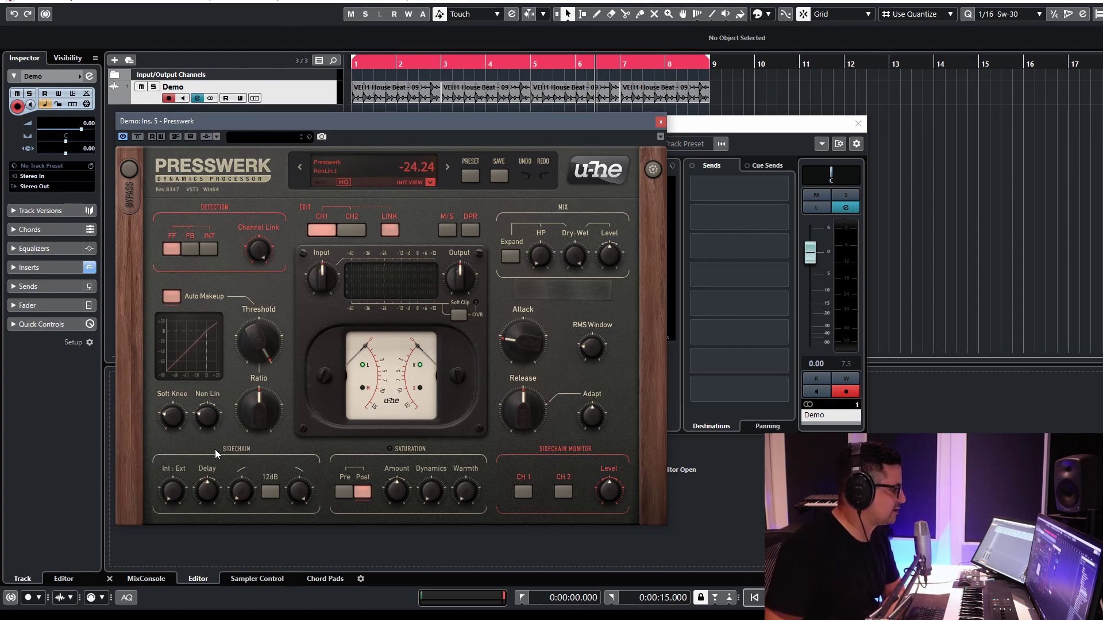
Step: Adjust Non Lin, lower the threshold, switch detection to INT, set ratio 2.6:1, open presets
{"action": "left_click_drag", "start_coordinate": [215, 449], "coordinate": [208, 394]}
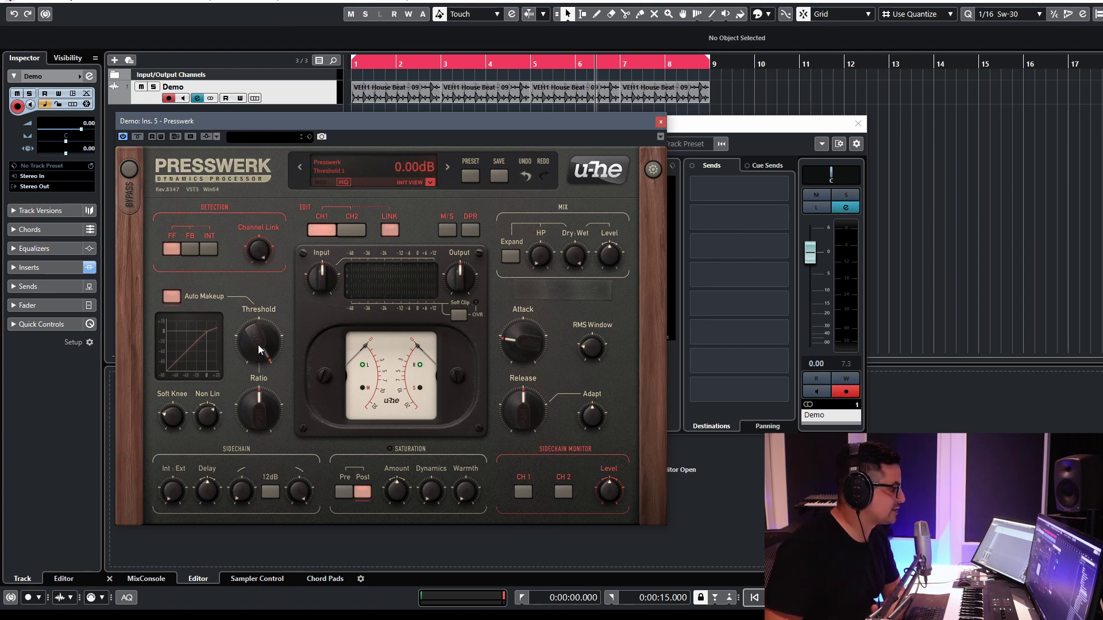
{"action": "left_click_drag", "start_coordinate": [257, 350], "coordinate": [217, 453]}
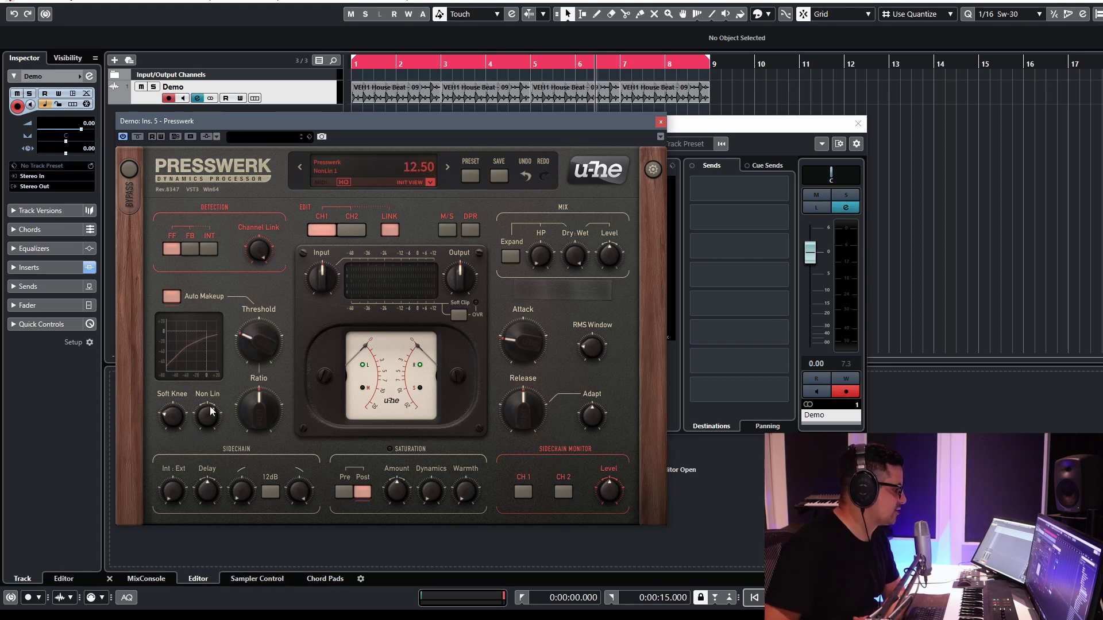
{"action": "left_click_drag", "start_coordinate": [210, 407], "coordinate": [199, 304]}
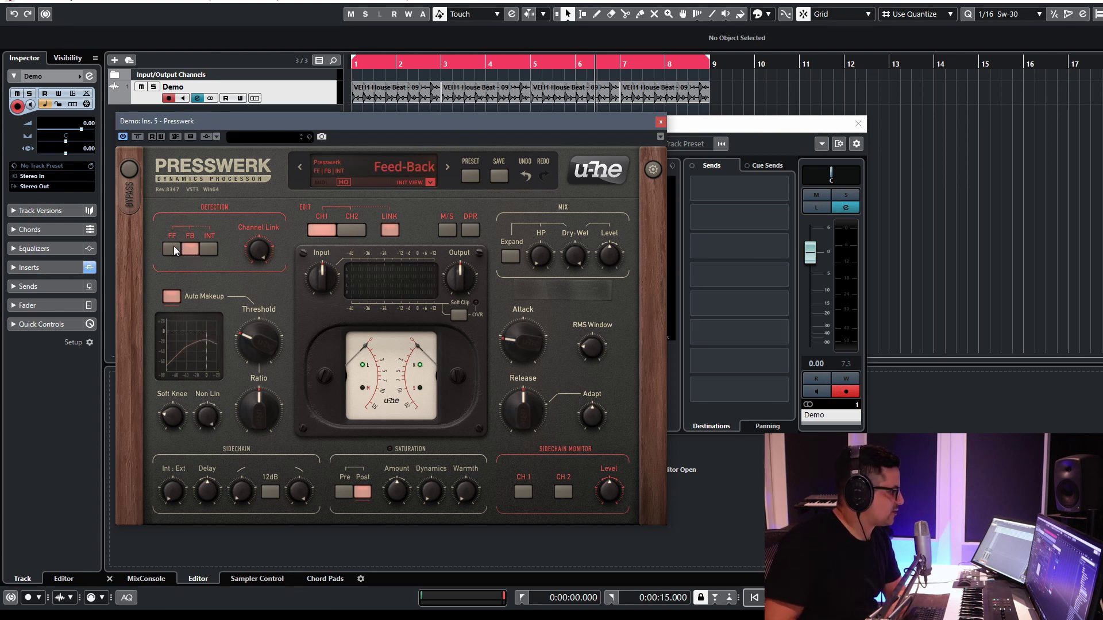
{"action": "left_click", "coordinate": [211, 252]}
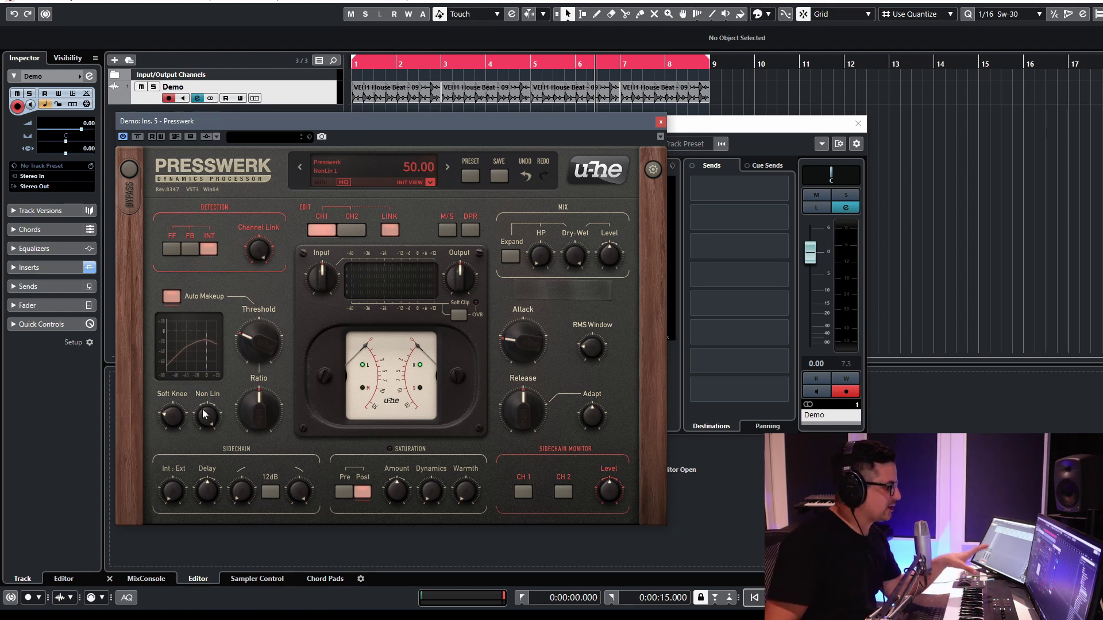
{"action": "mouse_move", "coordinate": [233, 429]}
{"action": "left_click_drag", "start_coordinate": [253, 415], "coordinate": [262, 402]}
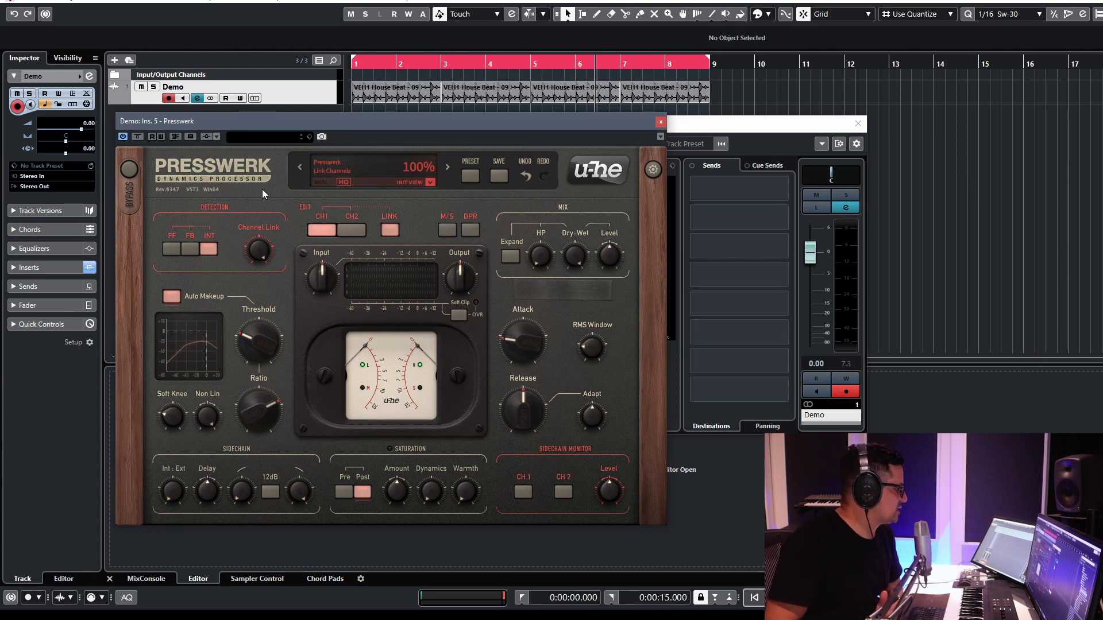
{"action": "left_click", "coordinate": [471, 180]}
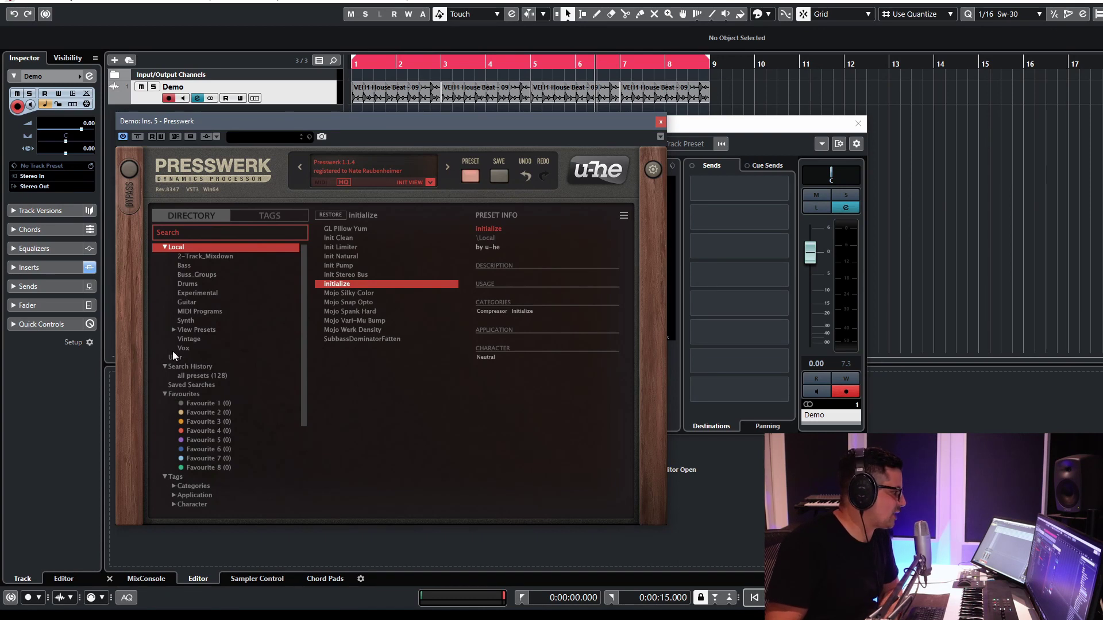
Step: Load the Vintage 2500 preset, audition it and lower its threshold further
{"action": "left_click", "coordinate": [186, 340]}
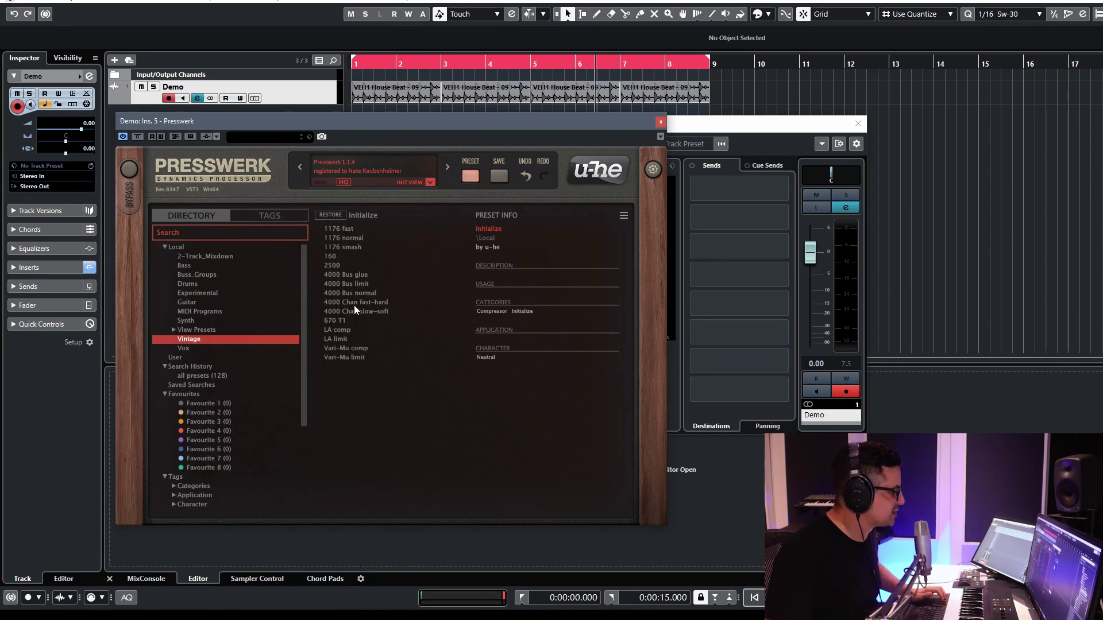
{"action": "left_click", "coordinate": [335, 264]}
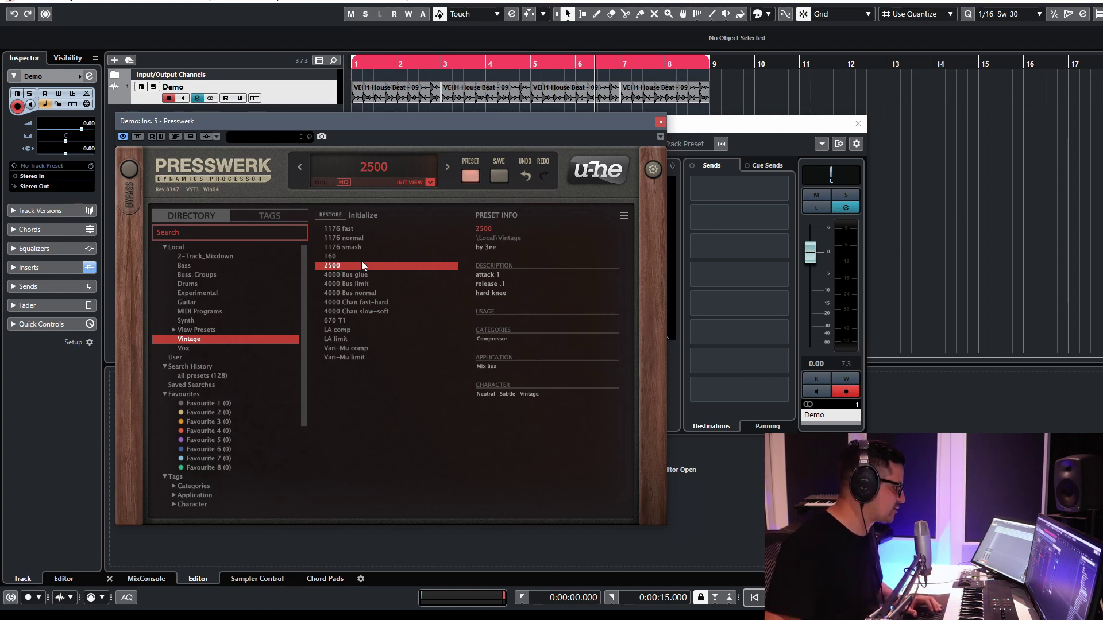
{"action": "key", "text": "space"}
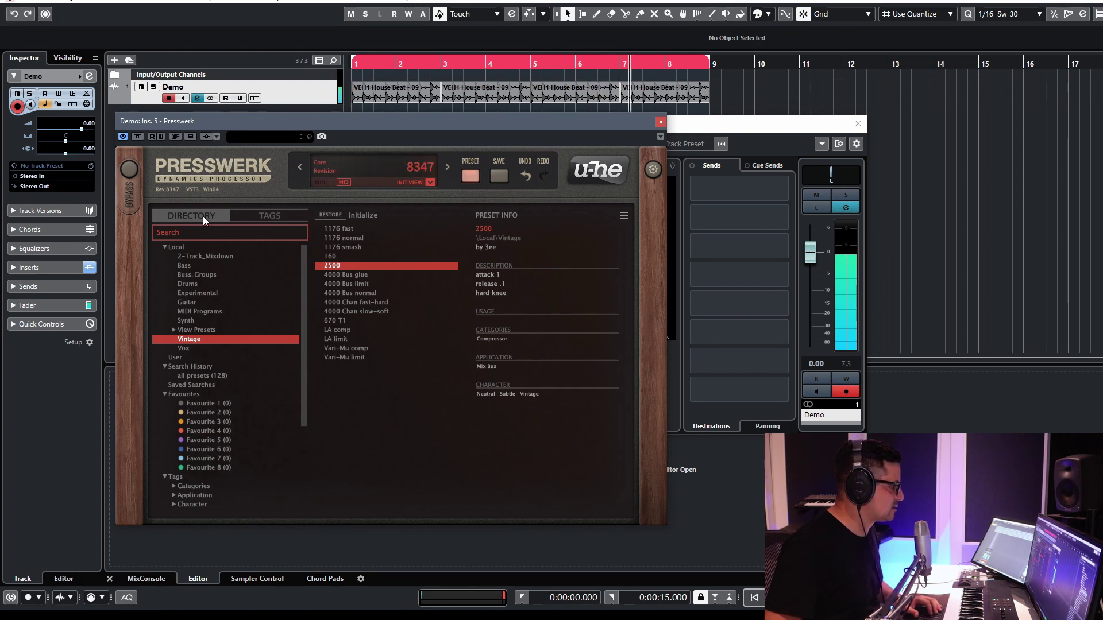
{"action": "left_click", "coordinate": [468, 172]}
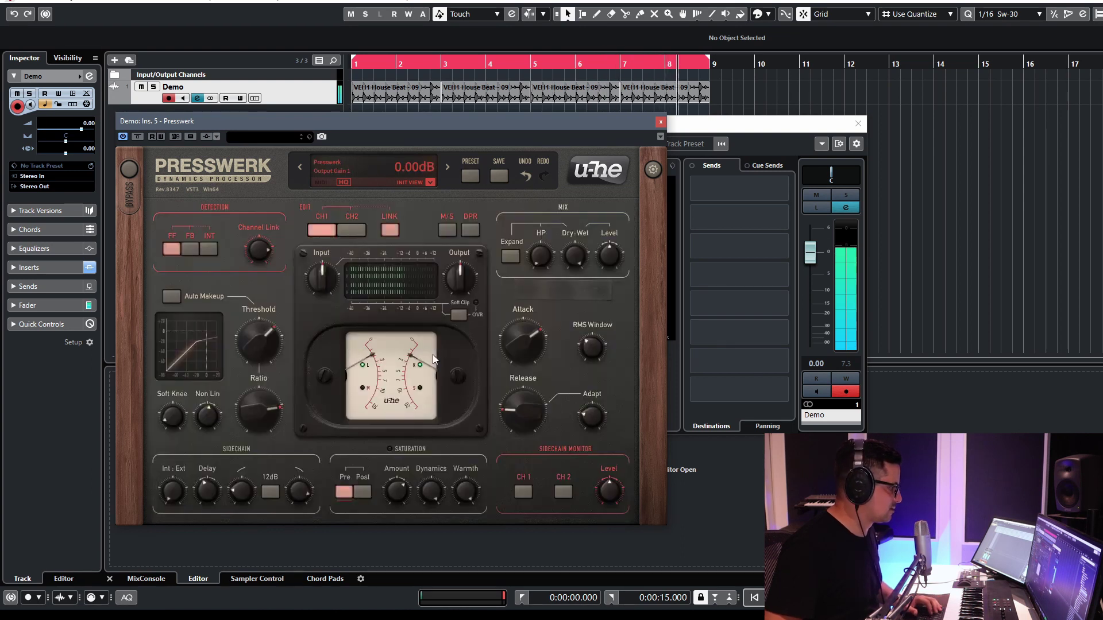
{"action": "left_click_drag", "start_coordinate": [261, 364], "coordinate": [254, 388]}
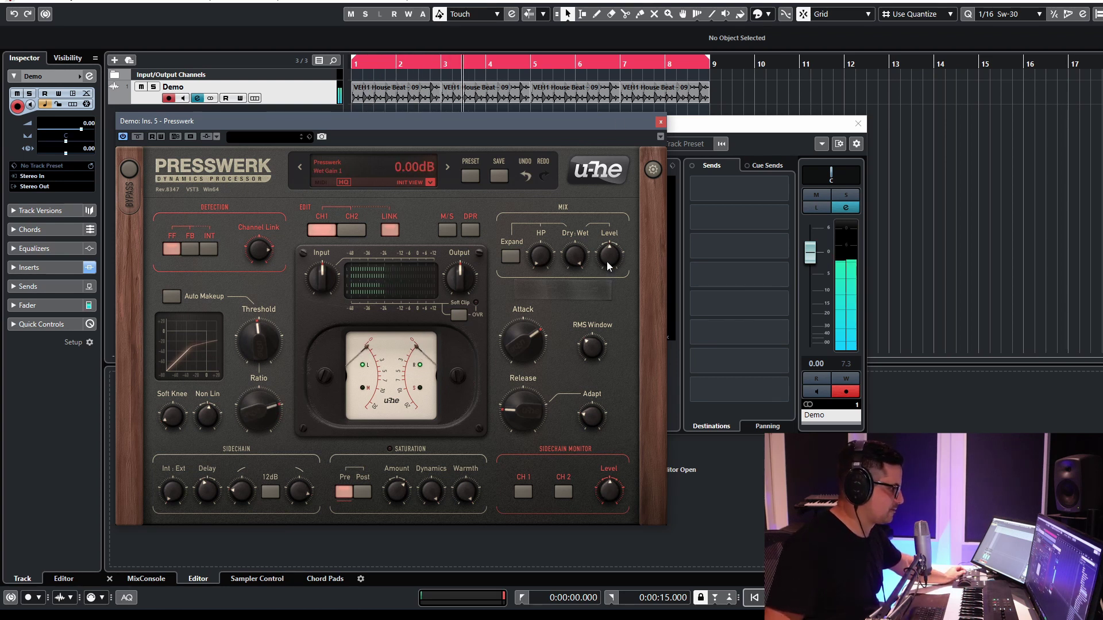
{"action": "key", "text": "space"}
Step: Load the Vintage 1176 fast preset and raise its threshold to about -31.2 dB
{"action": "left_click", "coordinate": [469, 176]}
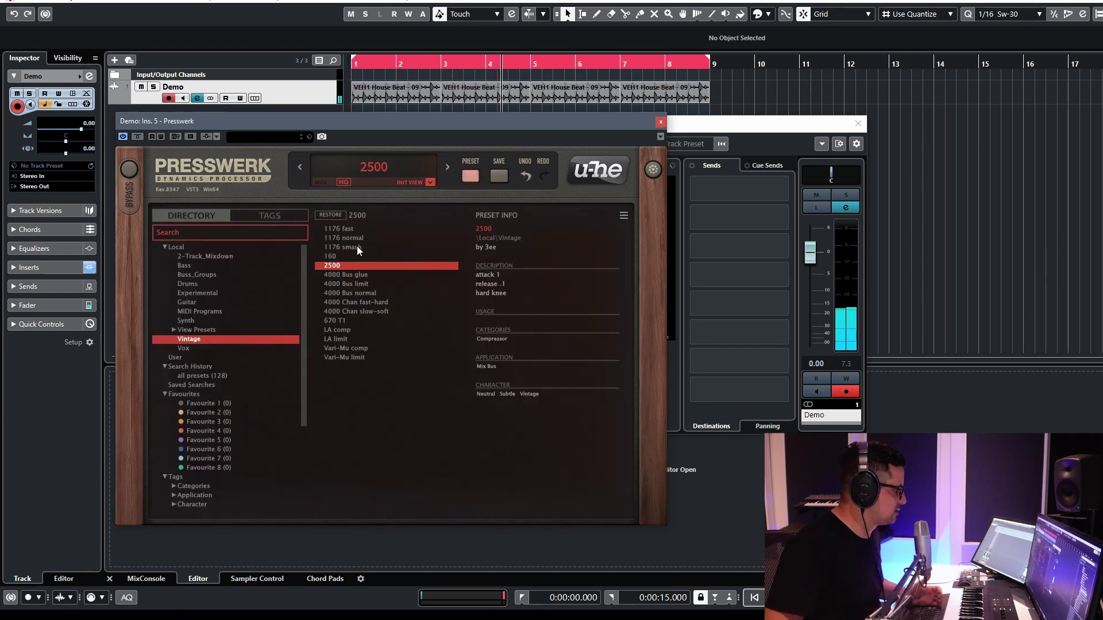
{"action": "left_click", "coordinate": [343, 229]}
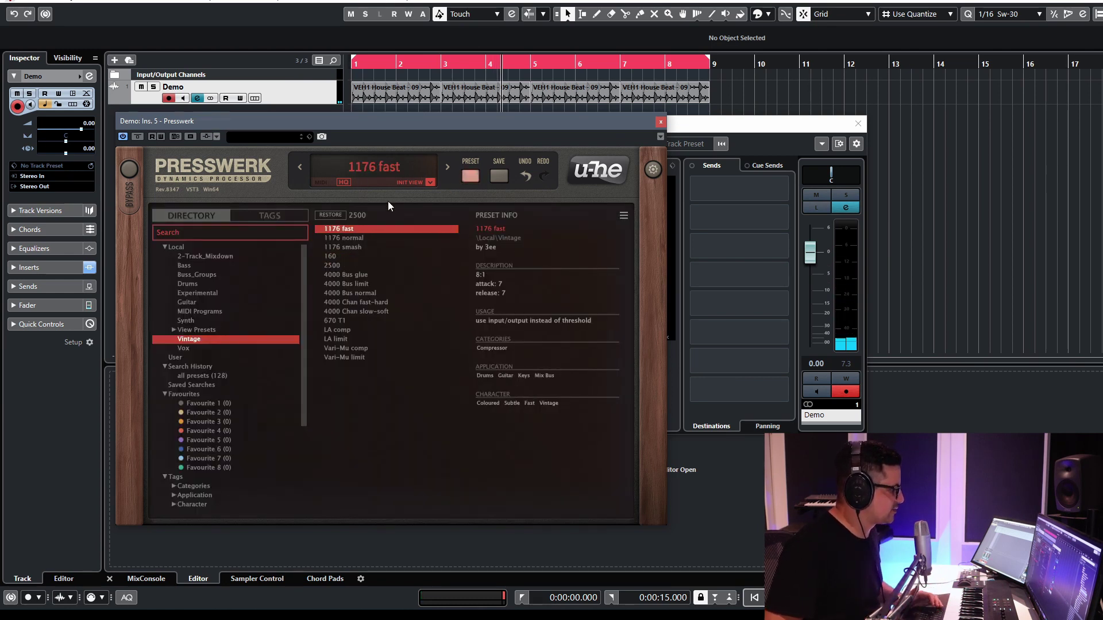
{"action": "key", "text": "space"}
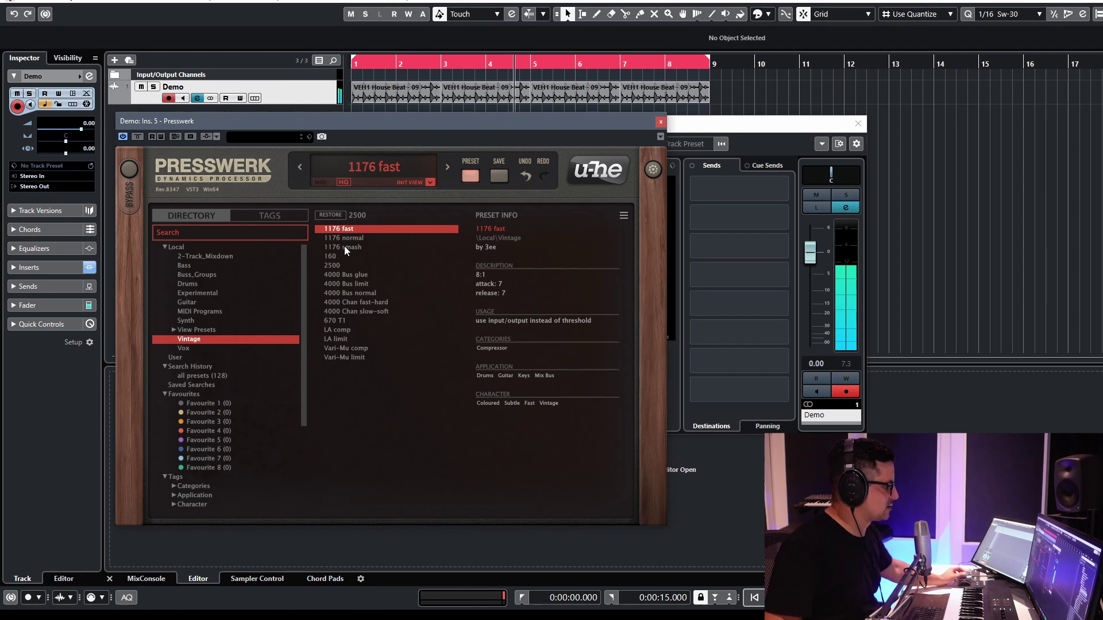
{"action": "left_click", "coordinate": [470, 176]}
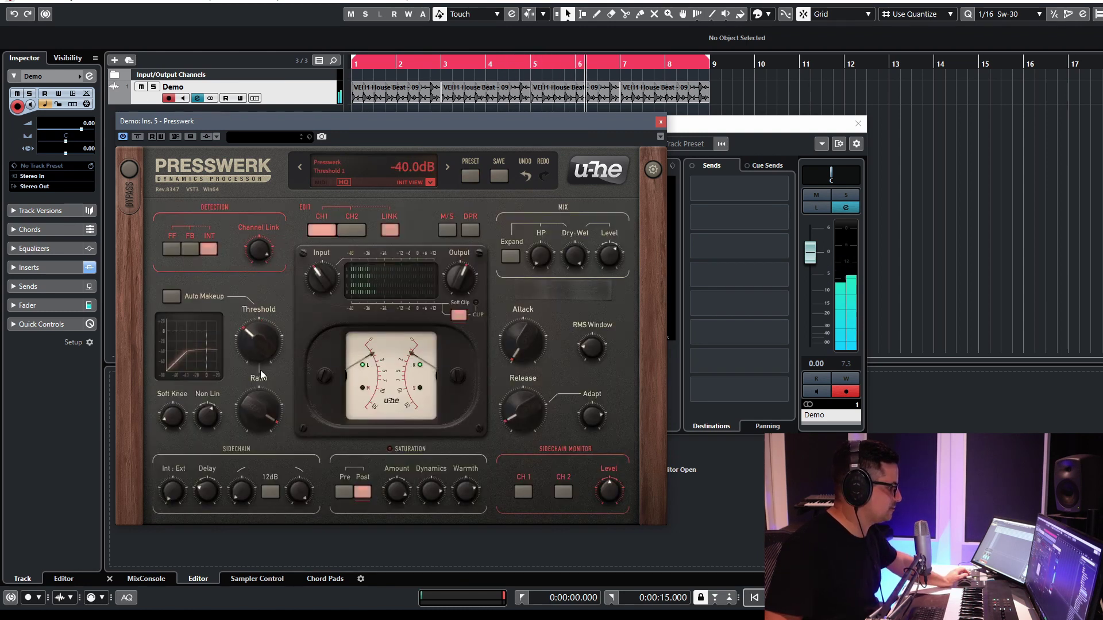
{"action": "scroll", "coordinate": [262, 353], "scroll_direction": "up", "scroll_amount": 5}
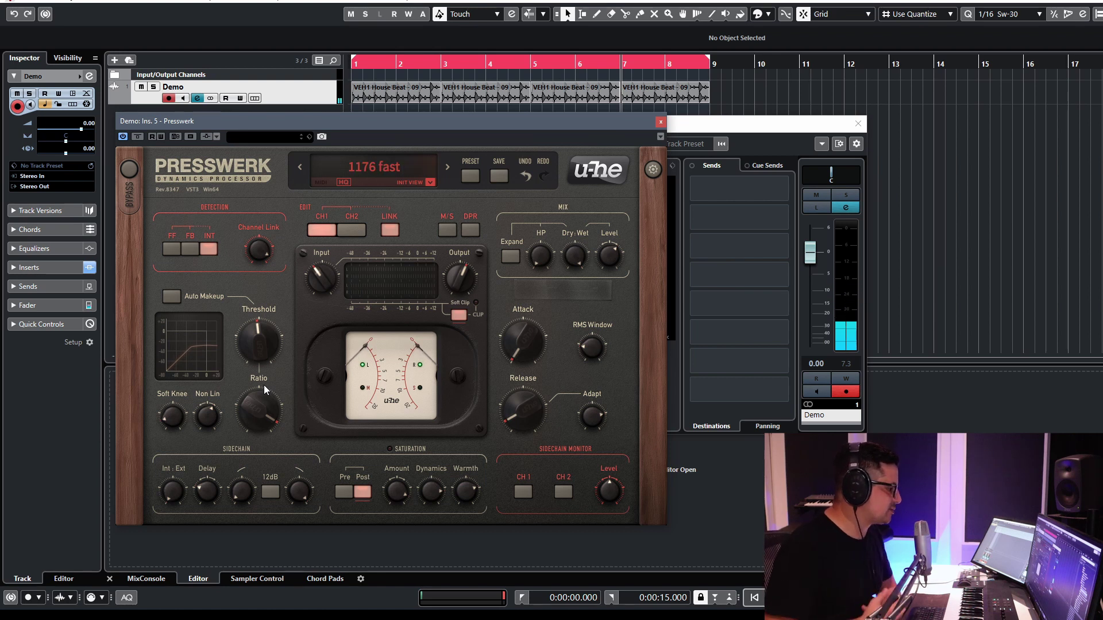
{"action": "mouse_move", "coordinate": [274, 350]}
{"action": "mouse_move", "coordinate": [525, 360]}
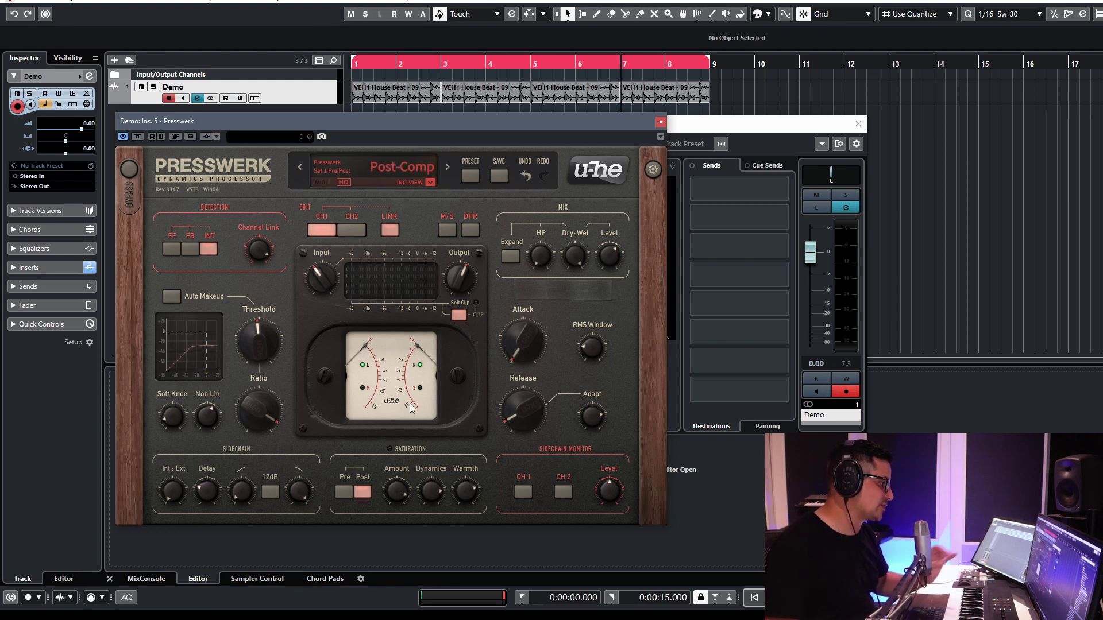
Step: Switch to the Easy Compressor view, set threshold -16.4 dB and response 100%
{"action": "left_click", "coordinate": [430, 182]}
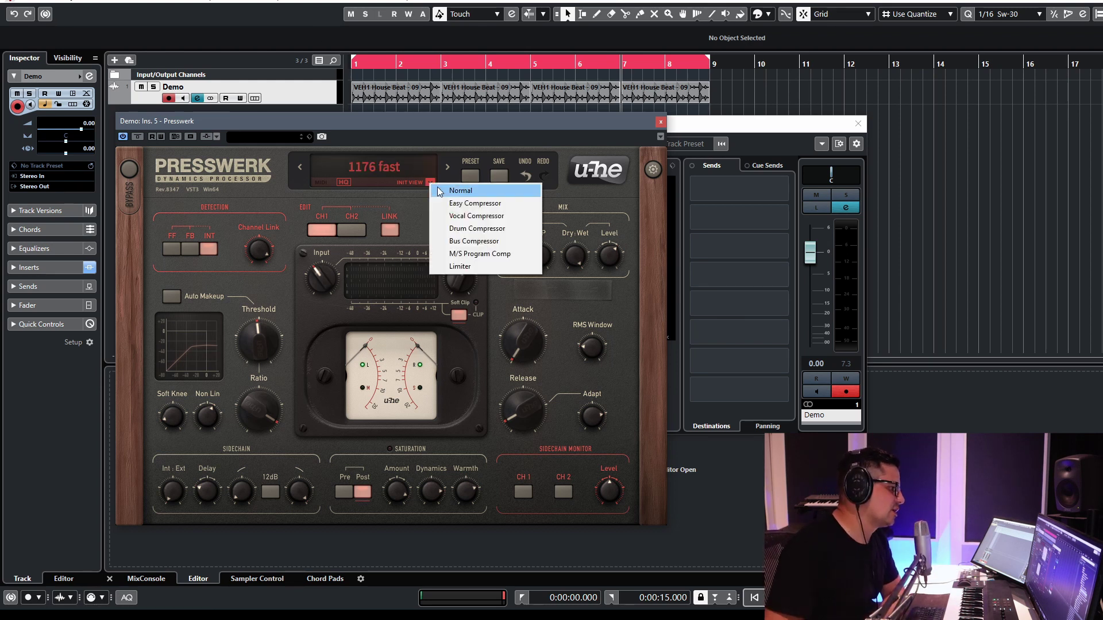
{"action": "left_click", "coordinate": [441, 190]}
{"action": "left_click", "coordinate": [428, 183]}
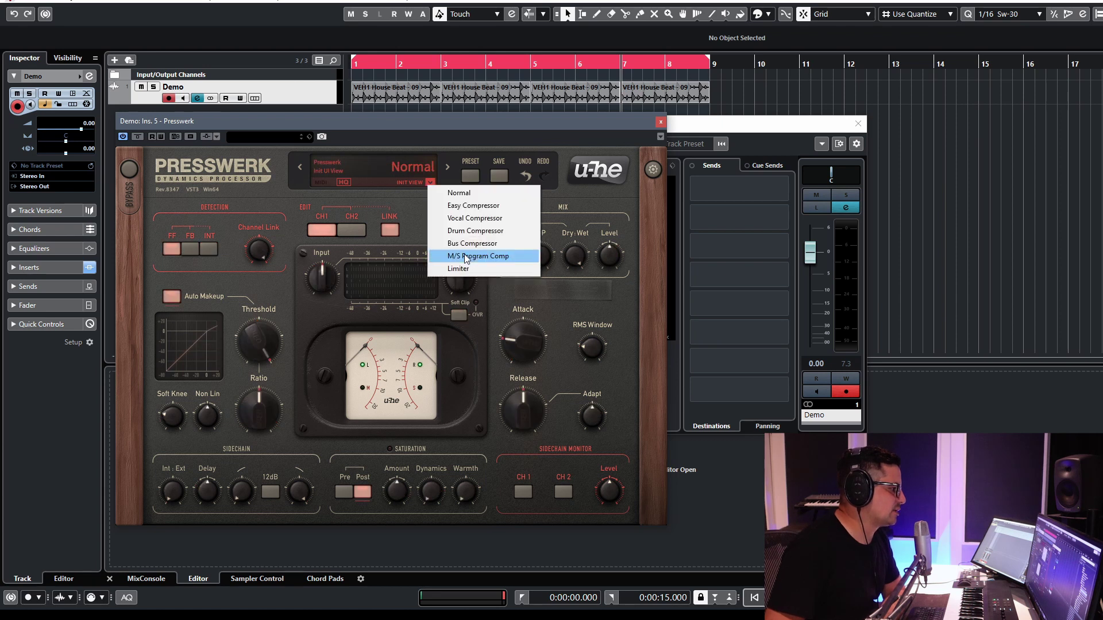
{"action": "left_click", "coordinate": [472, 206]}
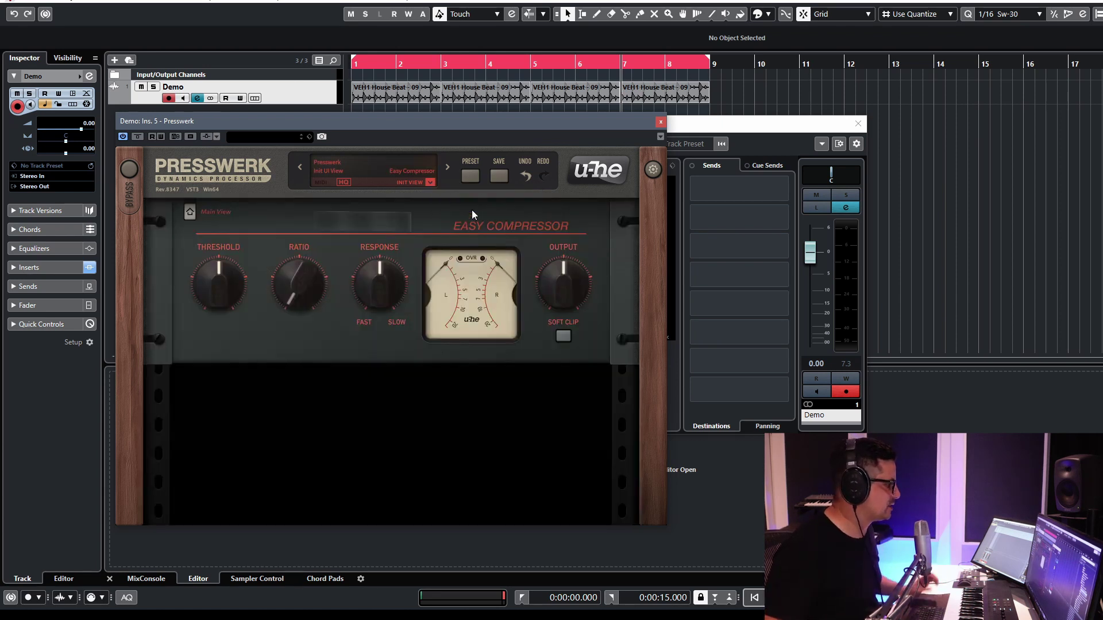
{"action": "key", "text": "space"}
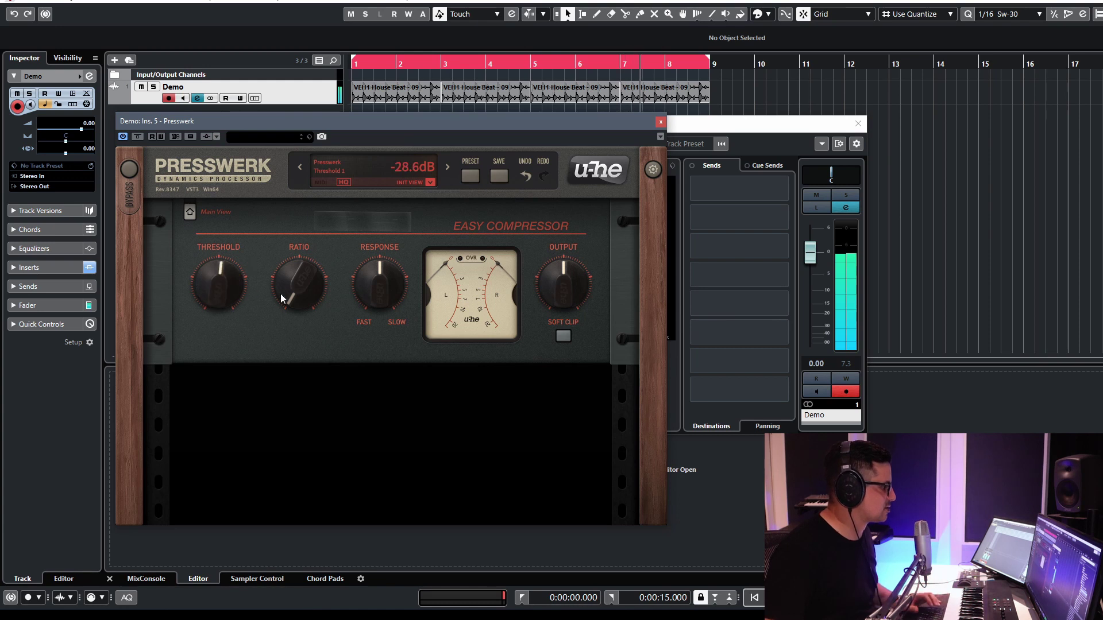
{"action": "left_click_drag", "start_coordinate": [288, 294], "coordinate": [324, 214]}
{"action": "left_click_drag", "start_coordinate": [244, 286], "coordinate": [234, 253]}
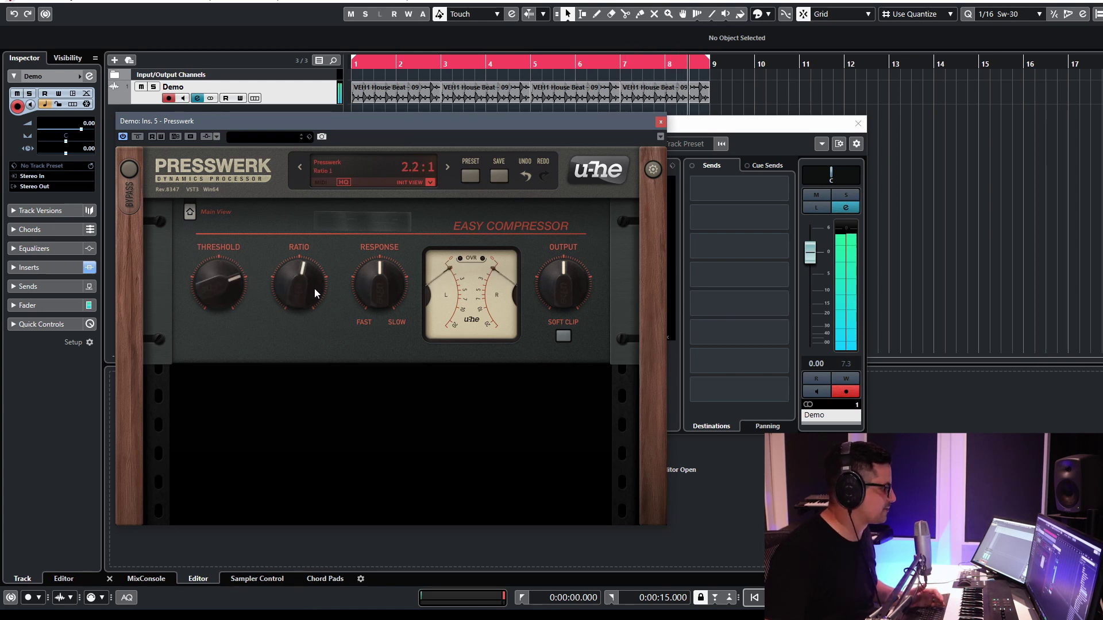
{"action": "left_click_drag", "start_coordinate": [312, 287], "coordinate": [378, 132]}
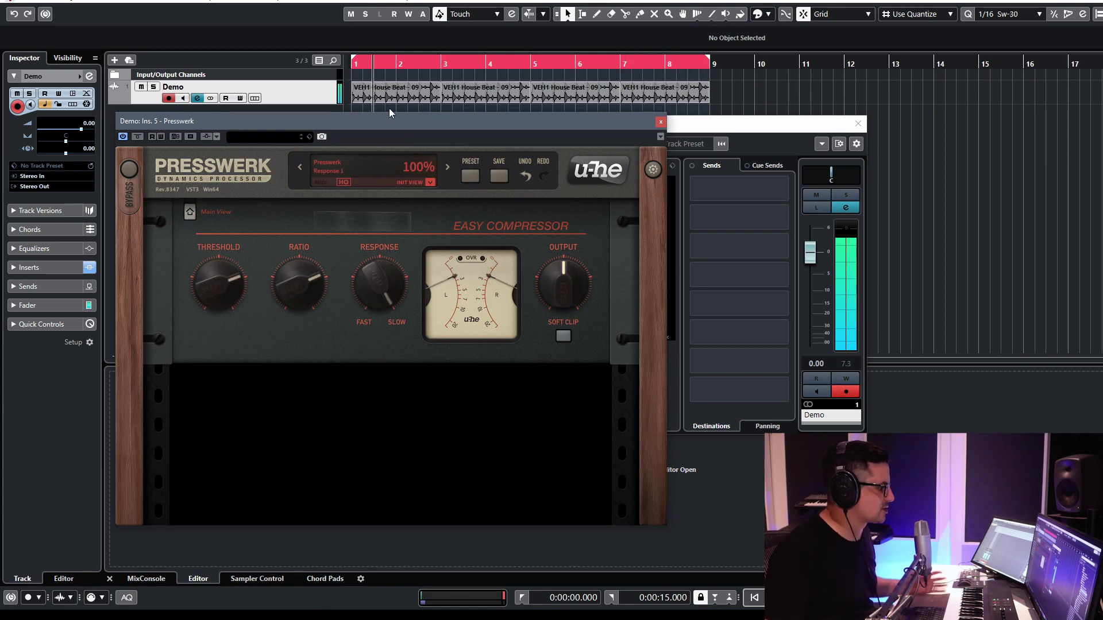
Step: Switch to the Vocal Compressor view, raise the ratio, set Enhancer 43% and turn De-Esser on
{"action": "left_click", "coordinate": [429, 182]}
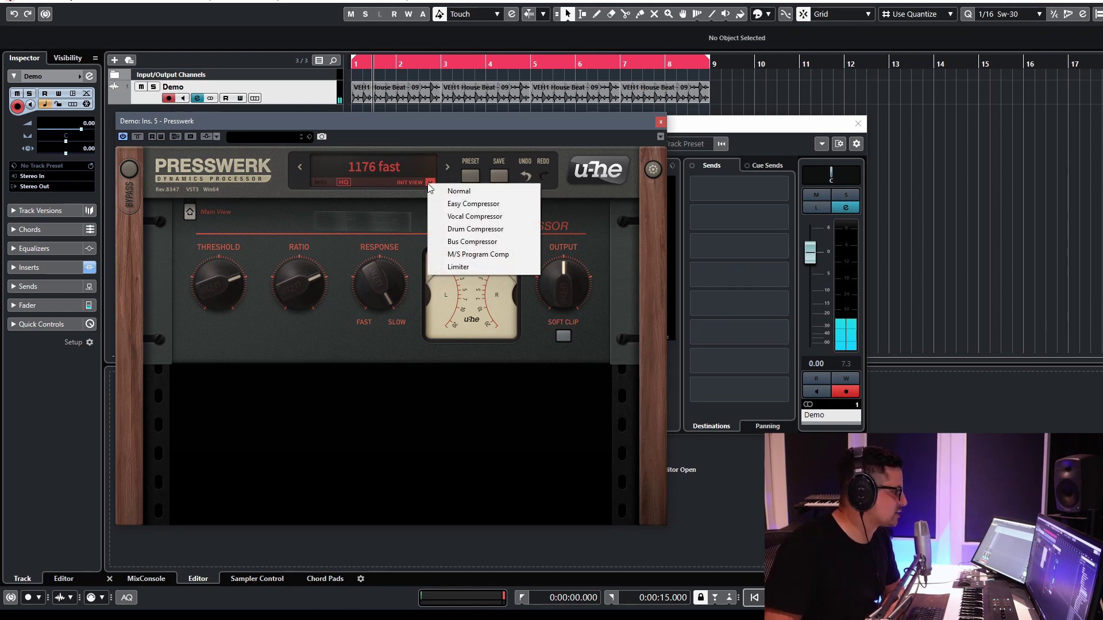
{"action": "left_click", "coordinate": [468, 217]}
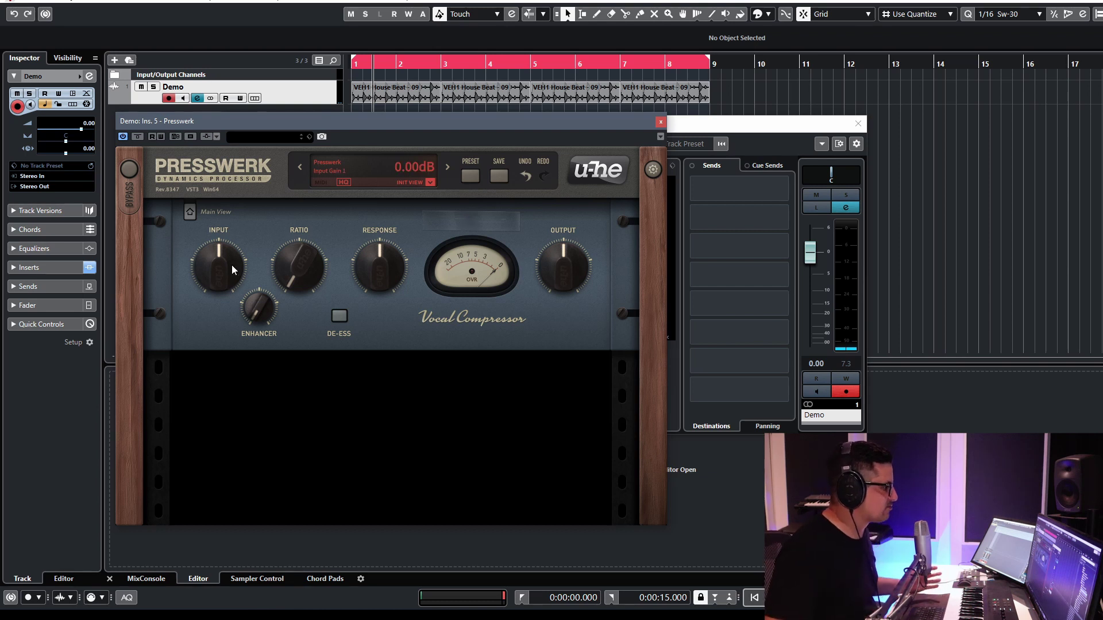
{"action": "left_click_drag", "start_coordinate": [302, 263], "coordinate": [304, 247]}
{"action": "scroll", "coordinate": [308, 254], "scroll_direction": "up", "scroll_amount": 5}
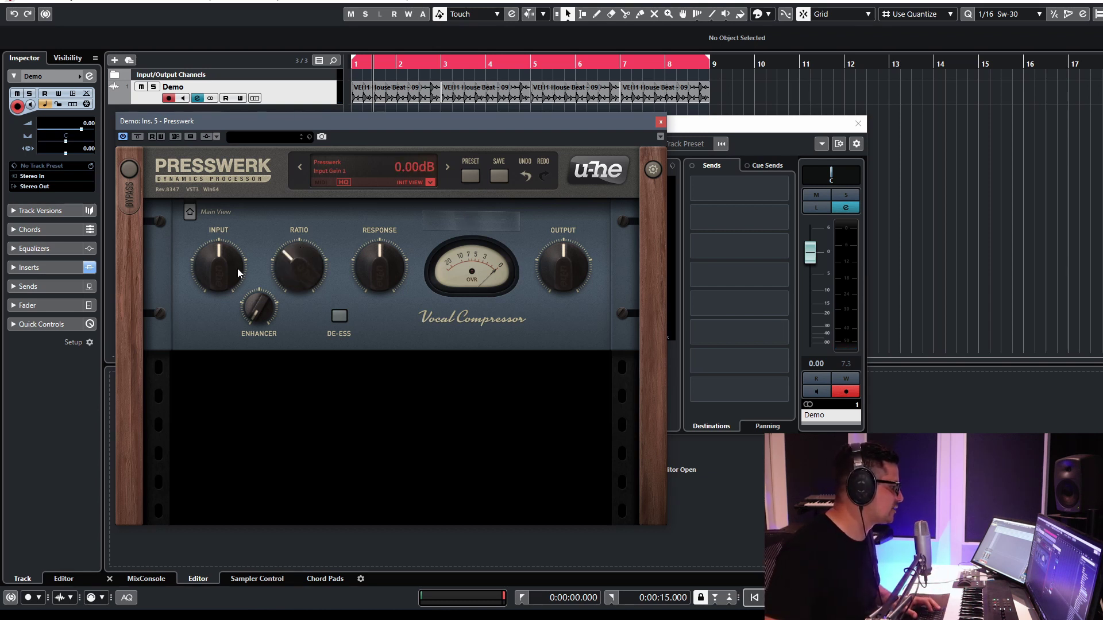
{"action": "key", "text": "space"}
{"action": "left_click_drag", "start_coordinate": [322, 260], "coordinate": [318, 246]}
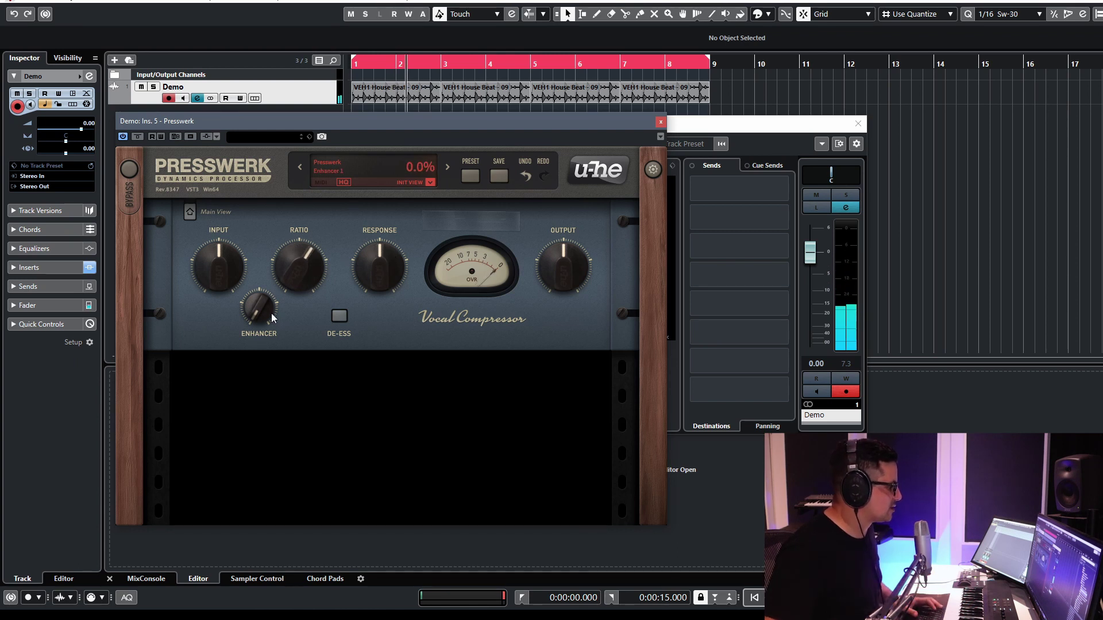
{"action": "left_click_drag", "start_coordinate": [272, 311], "coordinate": [272, 294]}
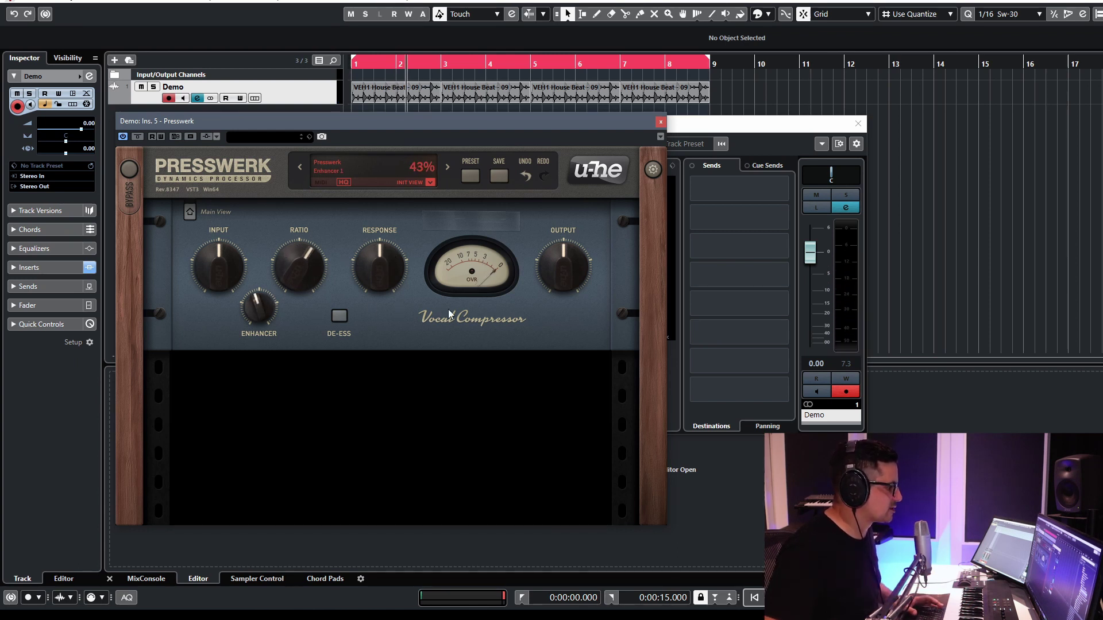
{"action": "left_click", "coordinate": [346, 323]}
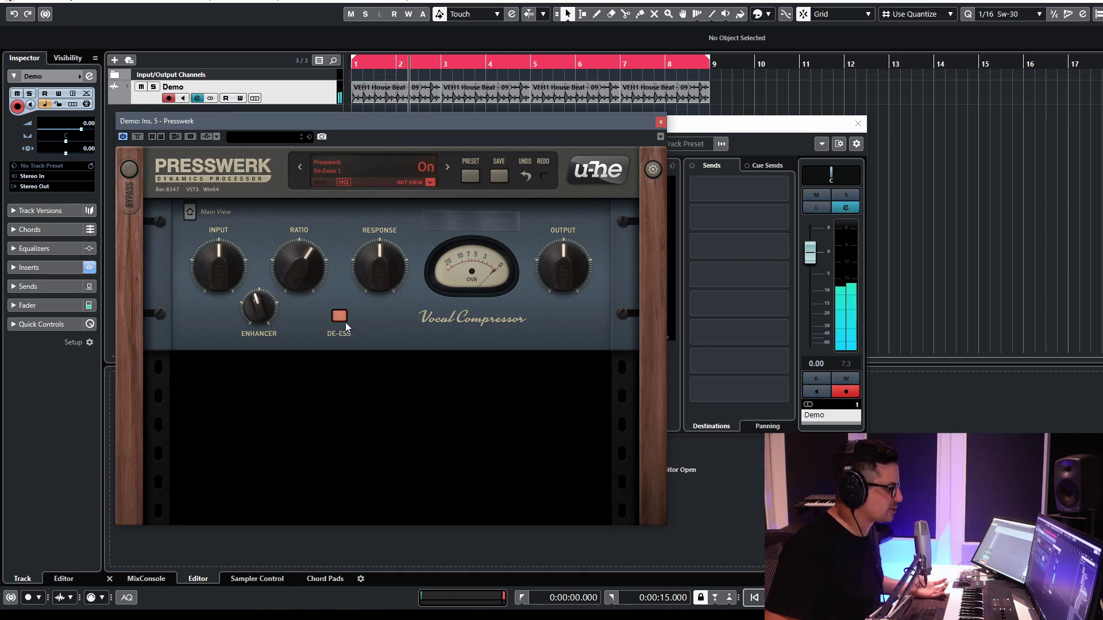
{"action": "left_click", "coordinate": [430, 182]}
{"action": "left_click", "coordinate": [403, 305]}
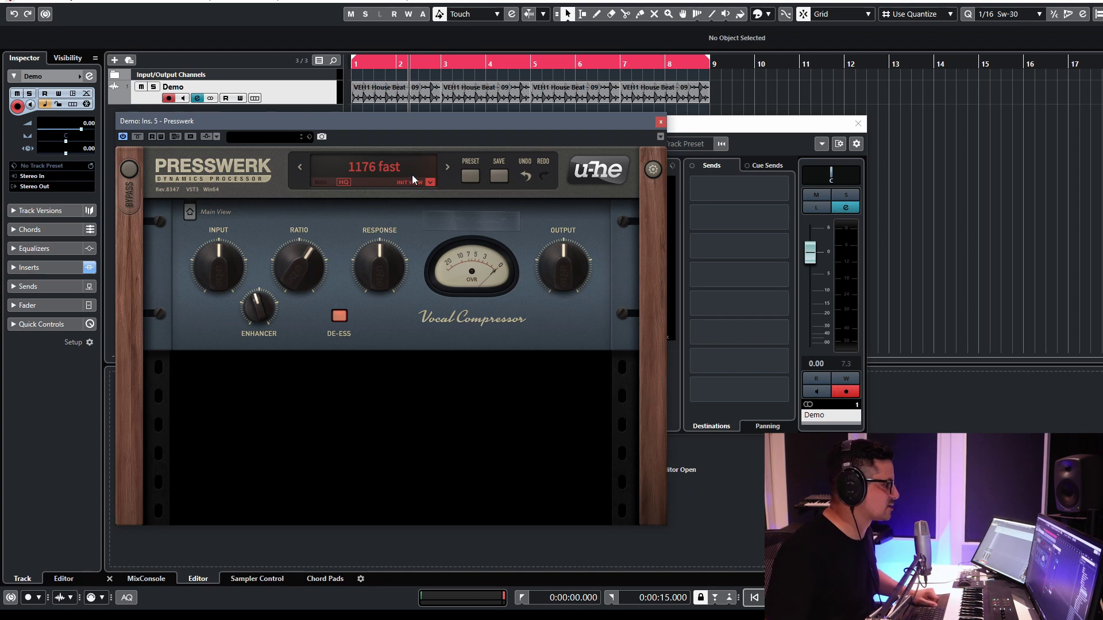
Step: Show Presswerk's Drum Compressor view, then its Bus Compressor view
{"action": "left_click", "coordinate": [430, 183]}
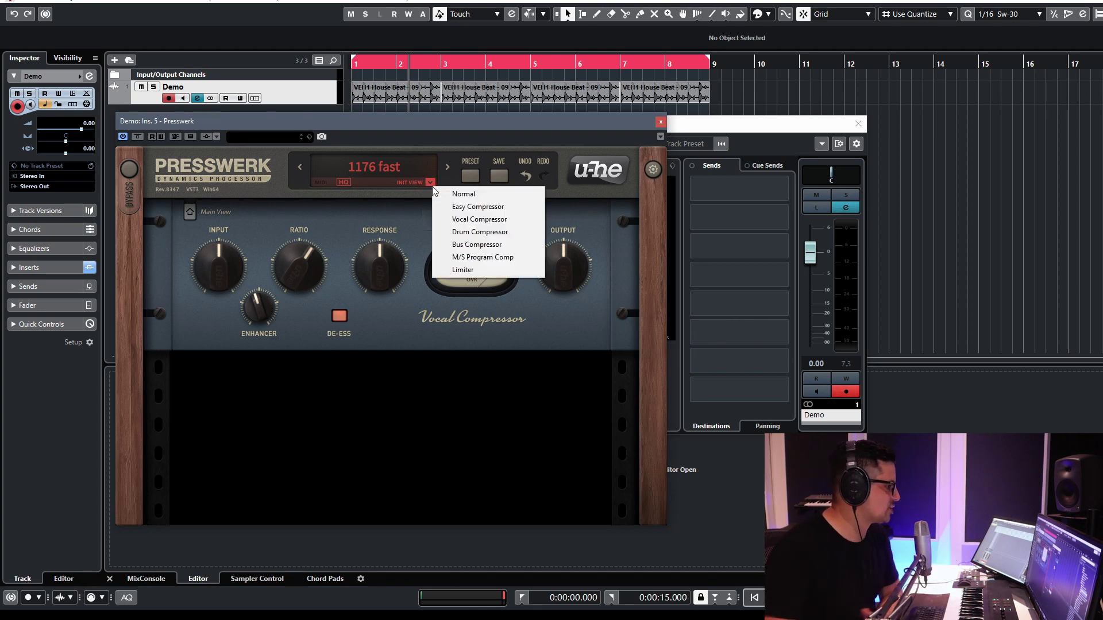
{"action": "left_click", "coordinate": [494, 230]}
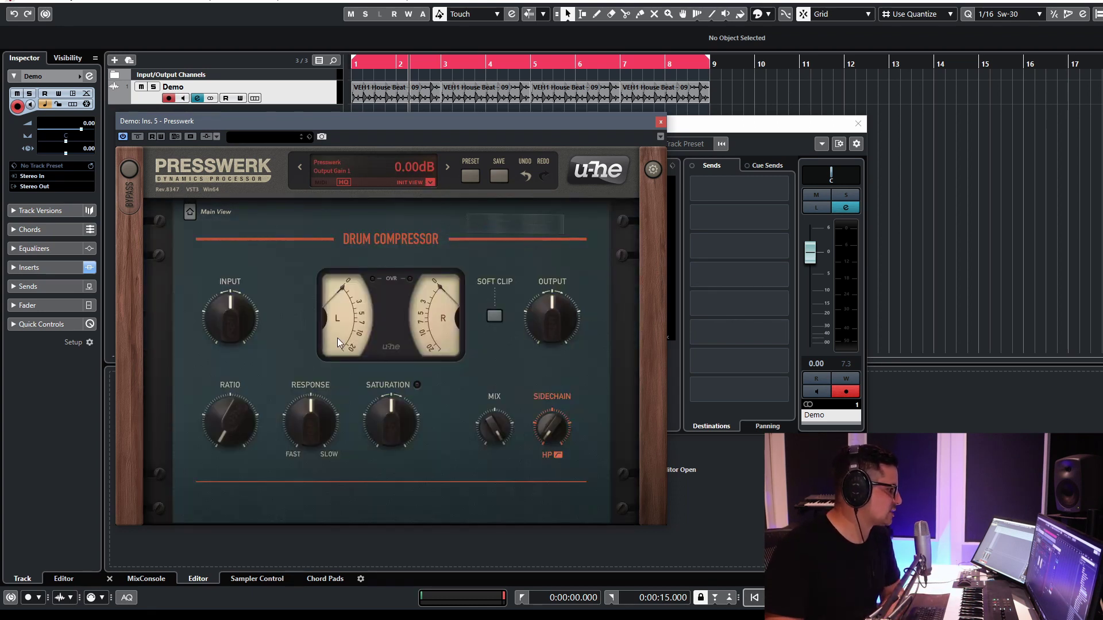
{"action": "left_click", "coordinate": [430, 183]}
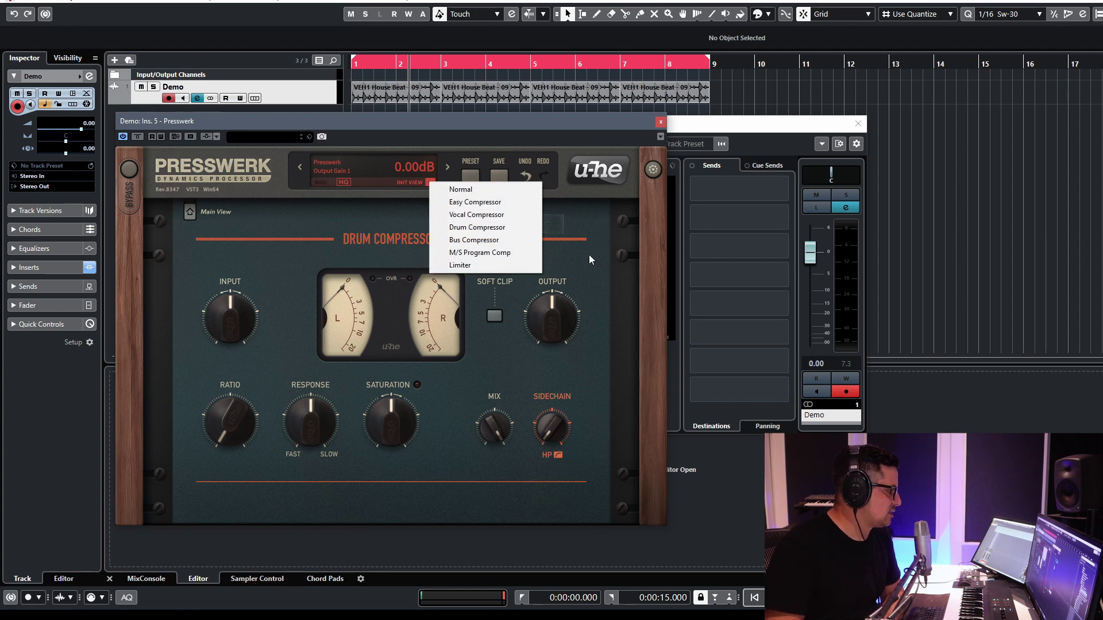
{"action": "left_click", "coordinate": [484, 241]}
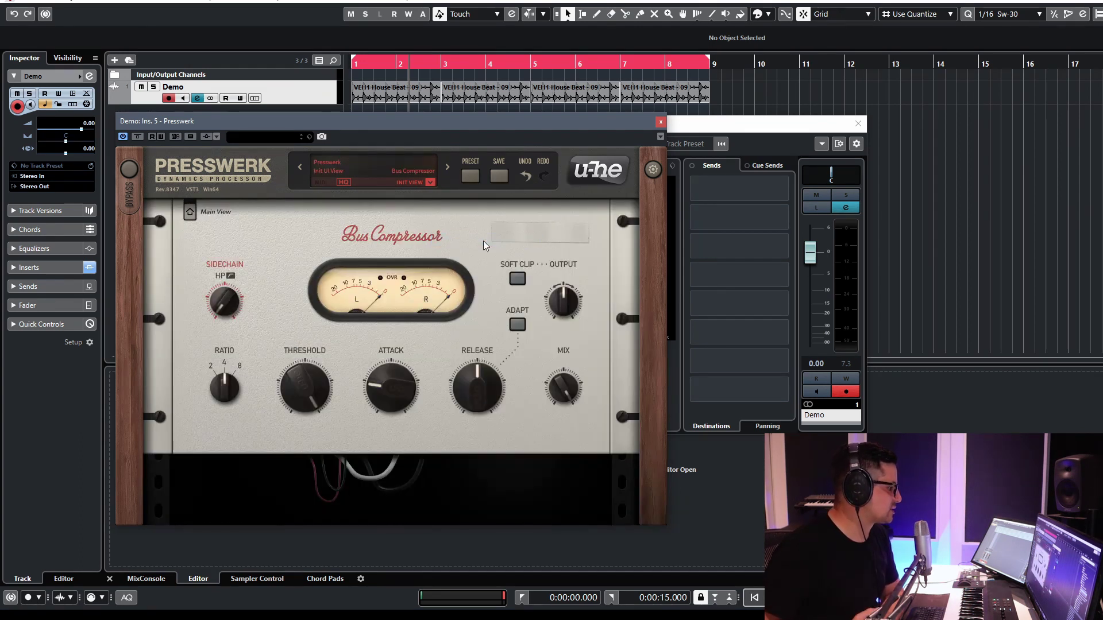
{"action": "mouse_move", "coordinate": [383, 368]}
{"action": "mouse_move", "coordinate": [216, 372]}
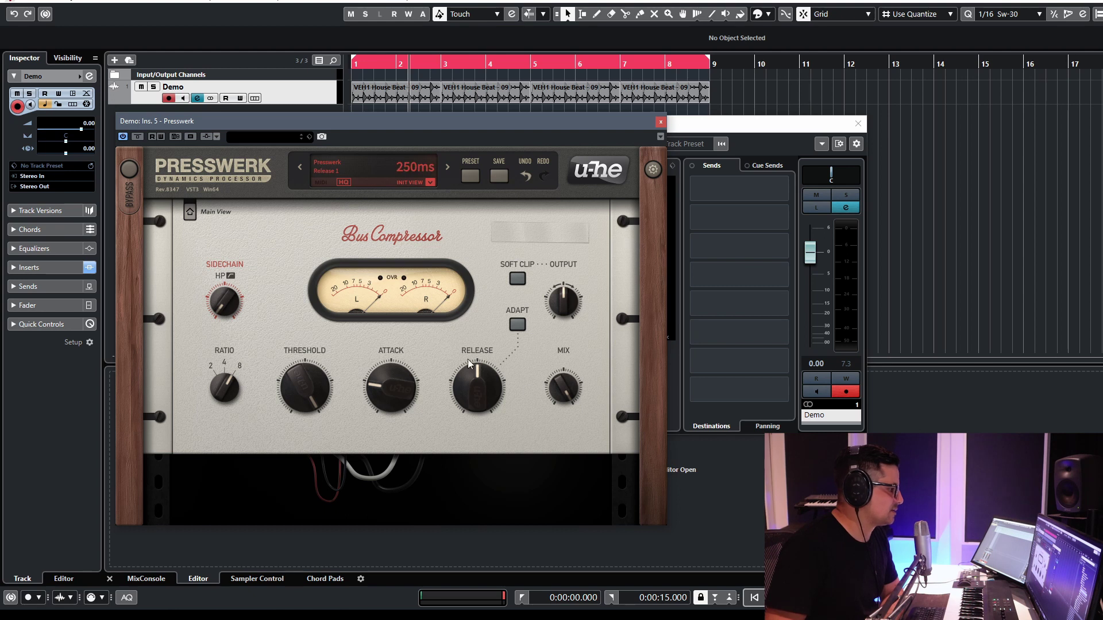
Step: Switch Presswerk to the M/S Program Comp view with separate Mid and Side controls
{"action": "left_click", "coordinate": [431, 183]}
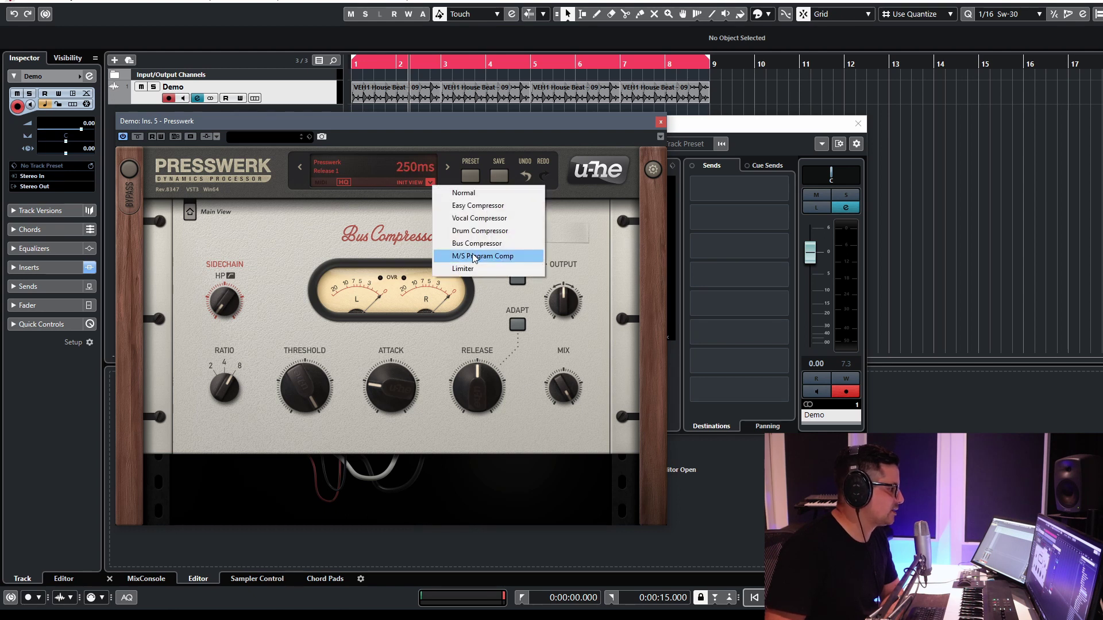
{"action": "left_click", "coordinate": [476, 243]}
{"action": "left_click", "coordinate": [431, 183]}
{"action": "left_click", "coordinate": [483, 252]}
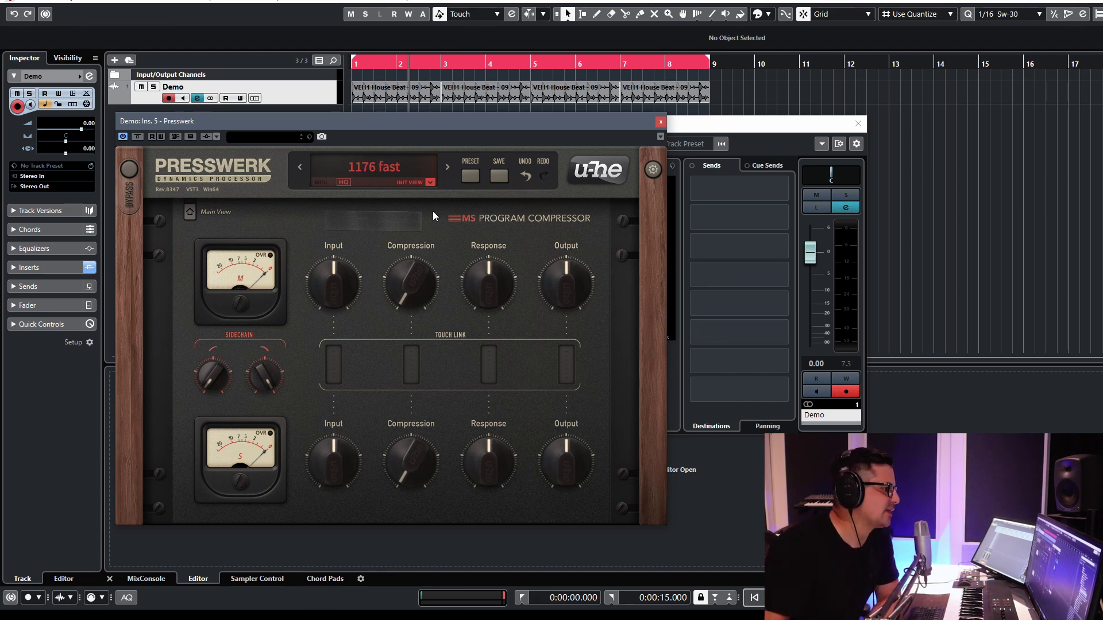
Step: Close Presswerk and load Purple Audio MC 77 from Dynamics > Compressors - Analogue into insert 6
{"action": "left_click", "coordinate": [658, 124]}
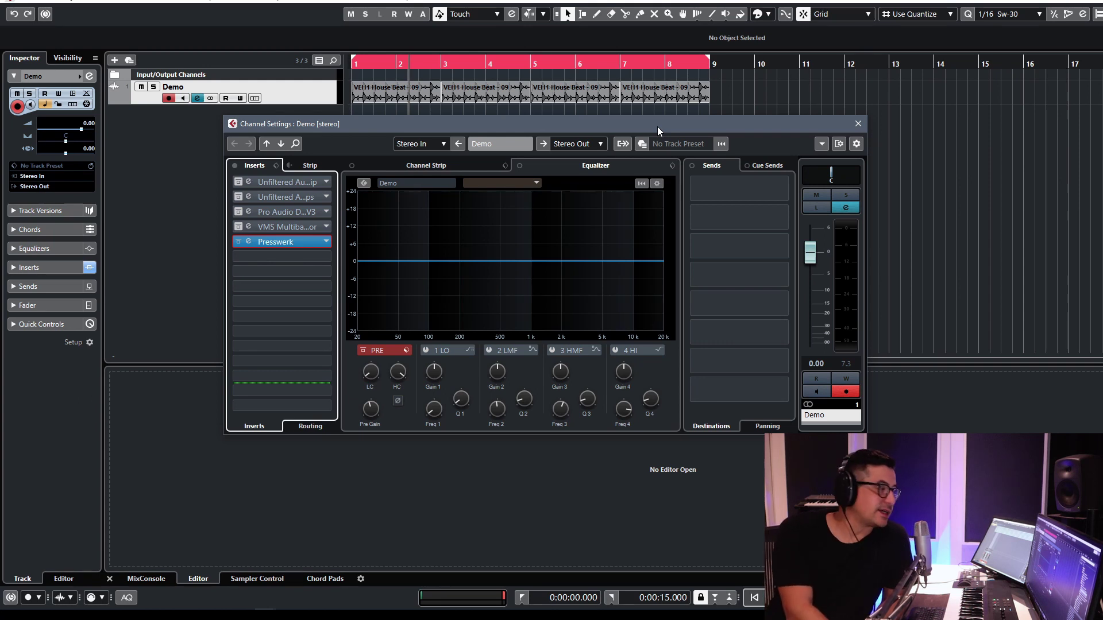
{"action": "left_click", "coordinate": [238, 242]}
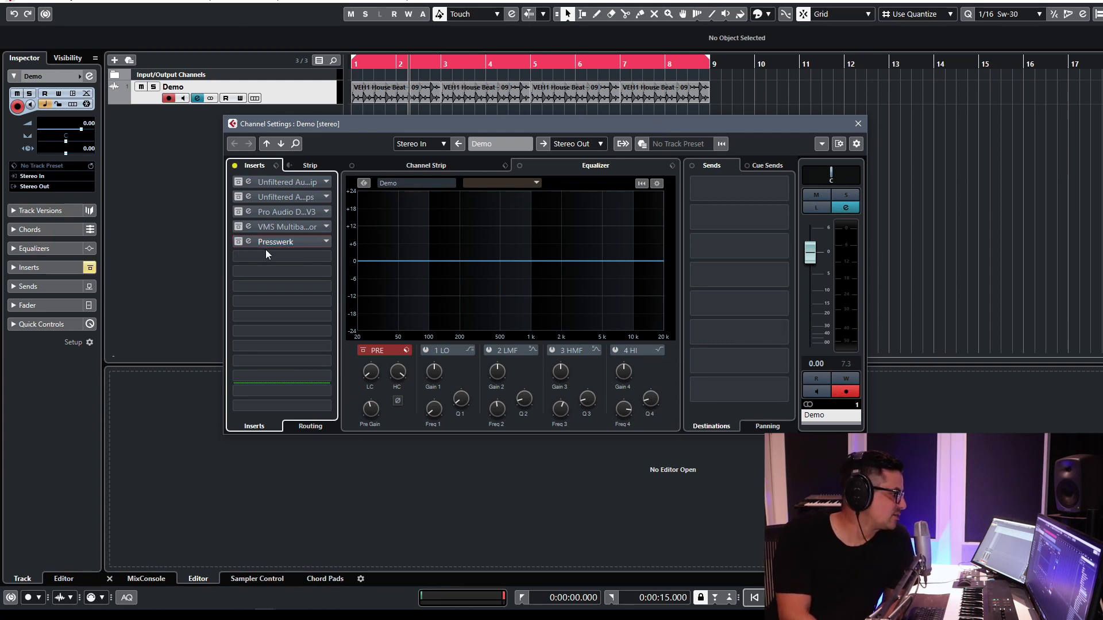
{"action": "left_click", "coordinate": [266, 253]}
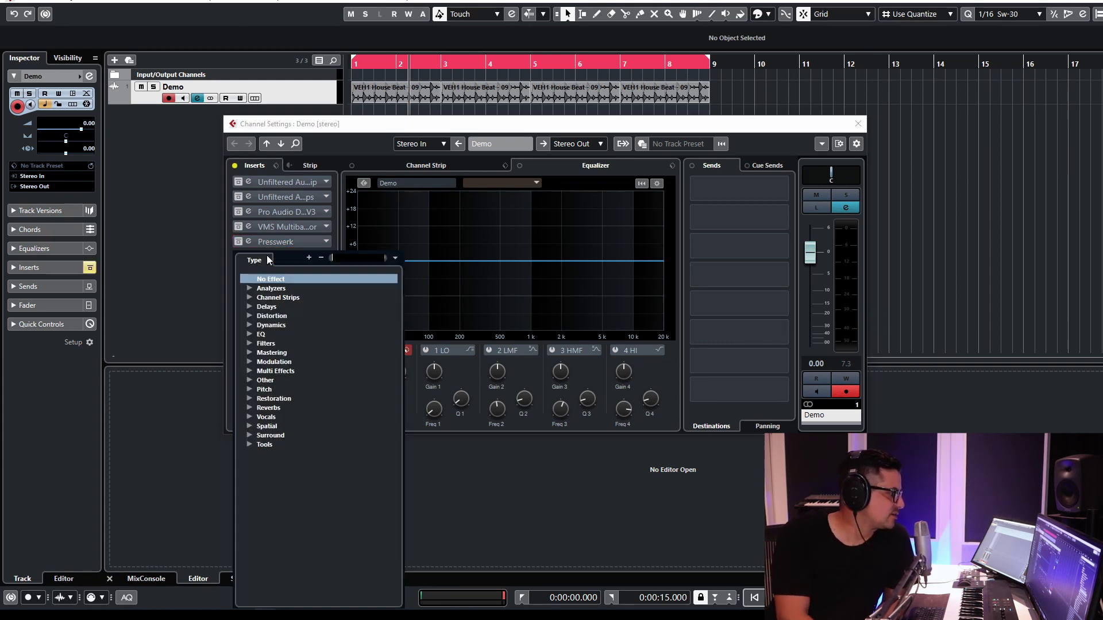
{"action": "left_click", "coordinate": [249, 325]}
{"action": "left_click", "coordinate": [261, 334]}
{"action": "scroll", "coordinate": [319, 421], "scroll_direction": "down", "scroll_amount": 2}
{"action": "scroll", "coordinate": [322, 425], "scroll_direction": "up", "scroll_amount": 1}
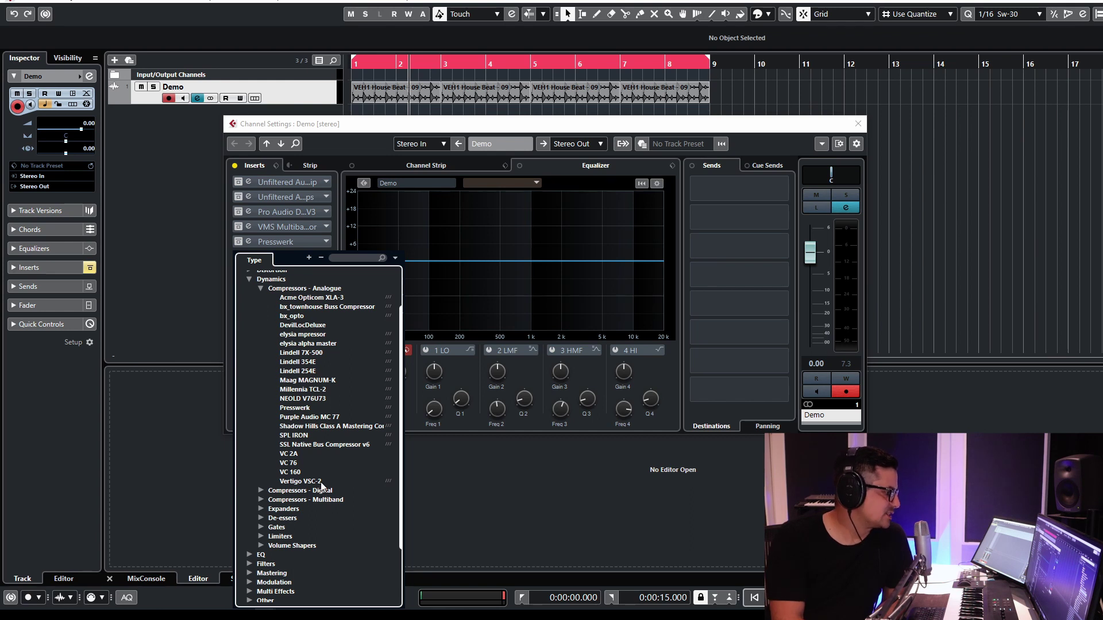
{"action": "left_click", "coordinate": [299, 426]}
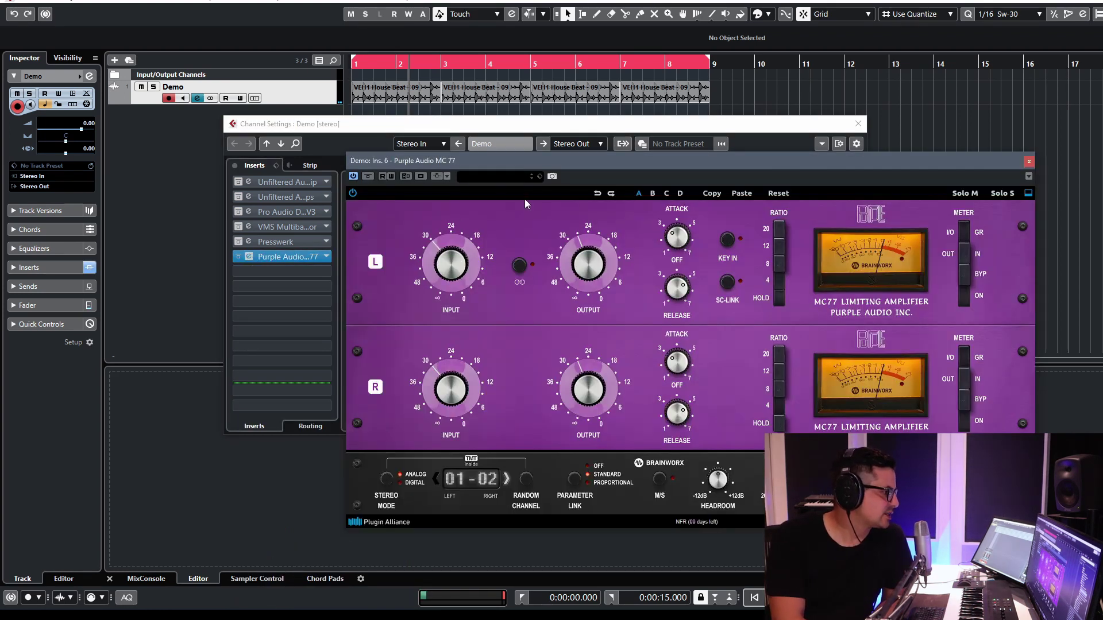
Step: Replace MC 77 in slot 6 with elysia alpha master and move its window left
{"action": "left_click_drag", "start_coordinate": [552, 171], "coordinate": [348, 167]}
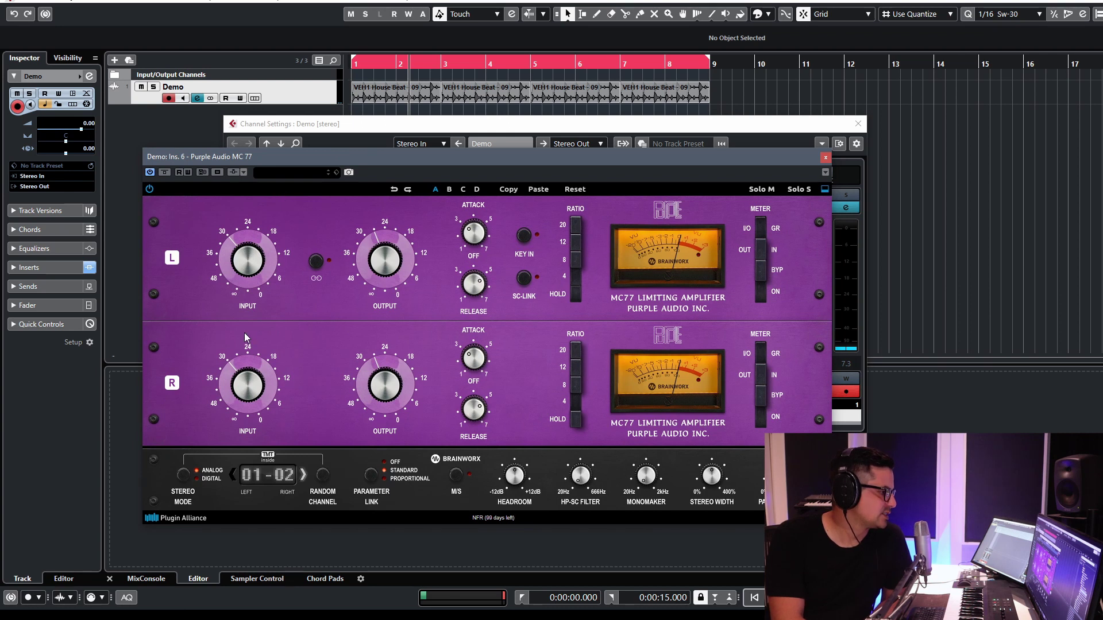
{"action": "left_click", "coordinate": [826, 157]}
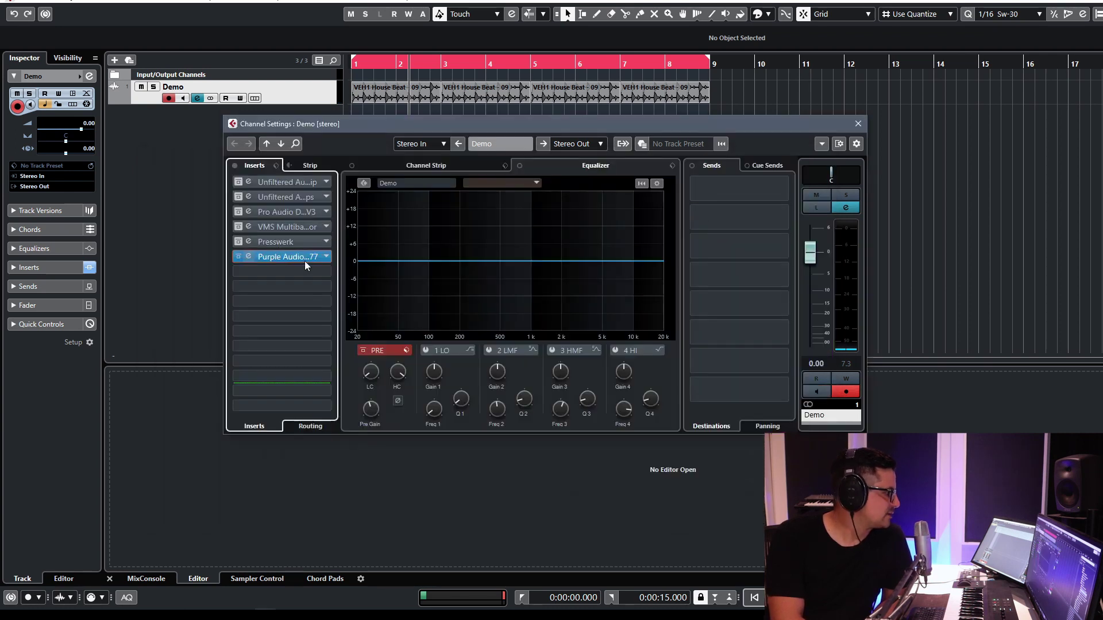
{"action": "left_click", "coordinate": [326, 257]}
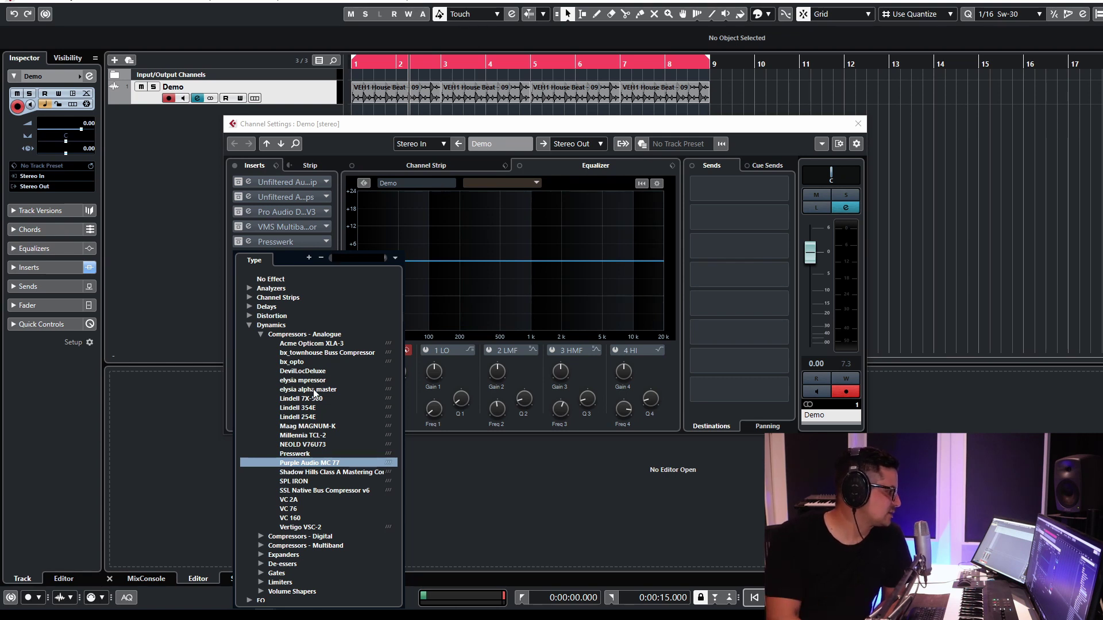
{"action": "key", "text": "Escape"}
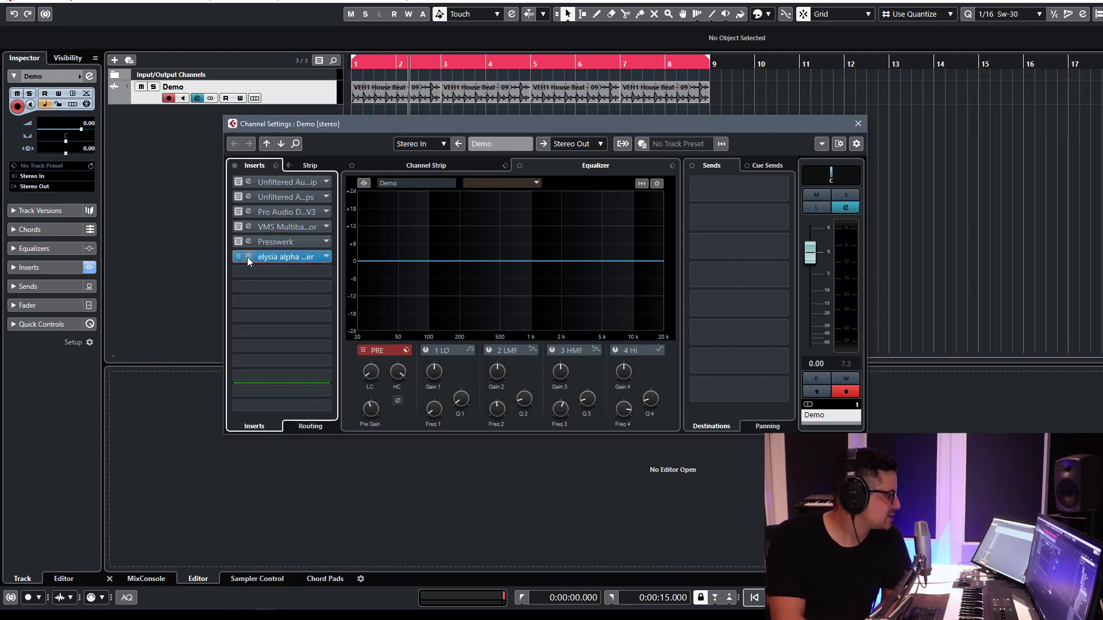
{"action": "left_click_drag", "start_coordinate": [593, 191], "coordinate": [286, 191]}
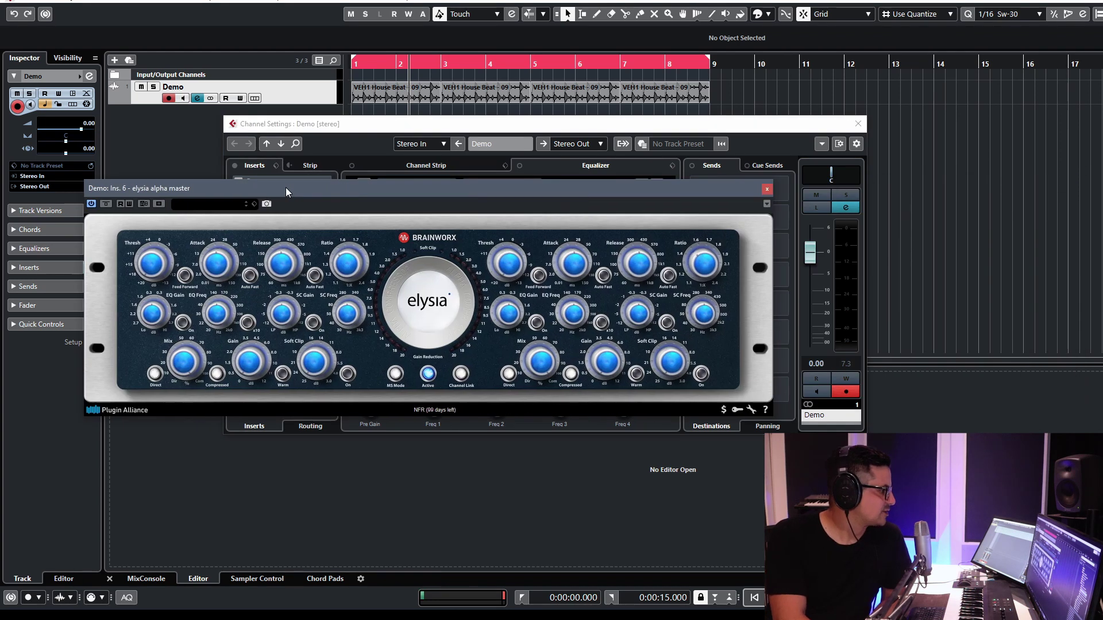
Step: Close elysia alpha master and set insert slot 6 to No Effect
{"action": "left_click", "coordinate": [768, 191]}
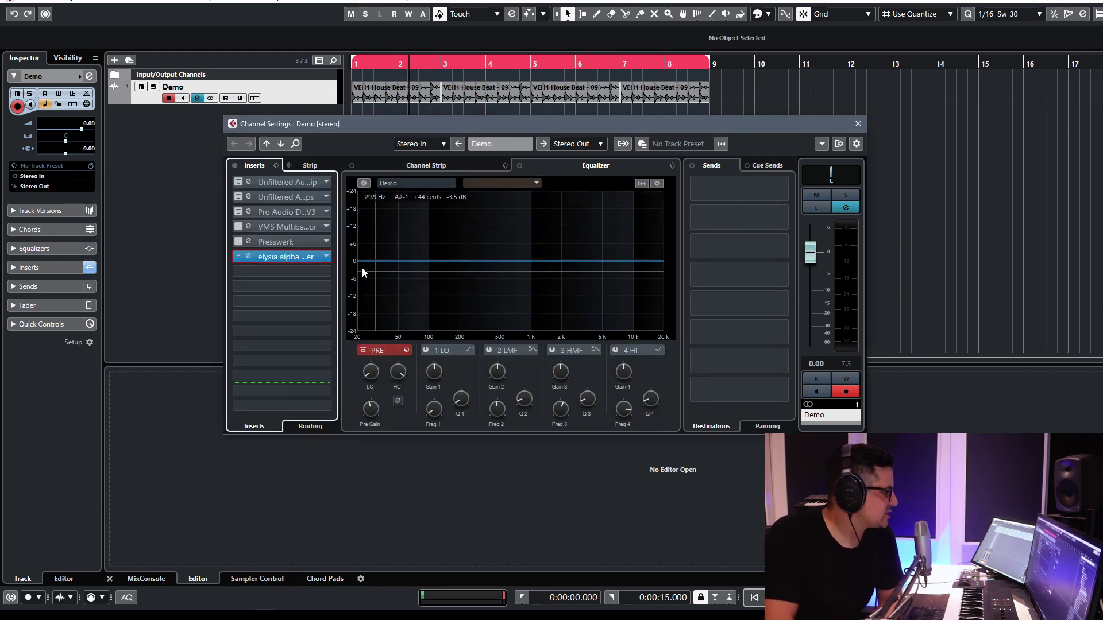
{"action": "left_click", "coordinate": [324, 259]}
{"action": "left_click", "coordinate": [270, 290]}
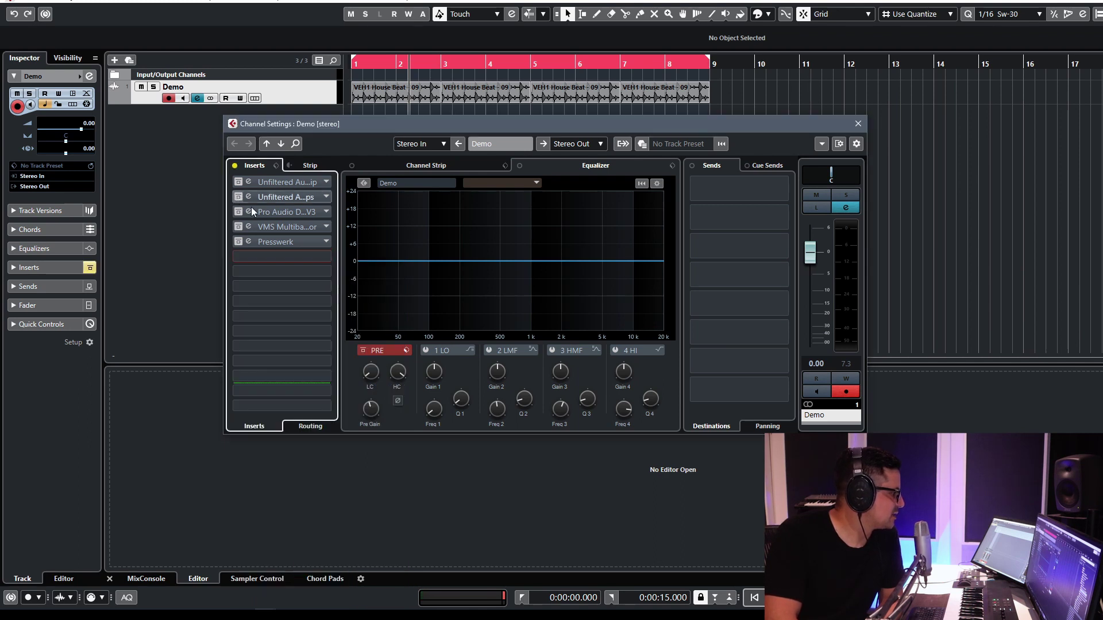